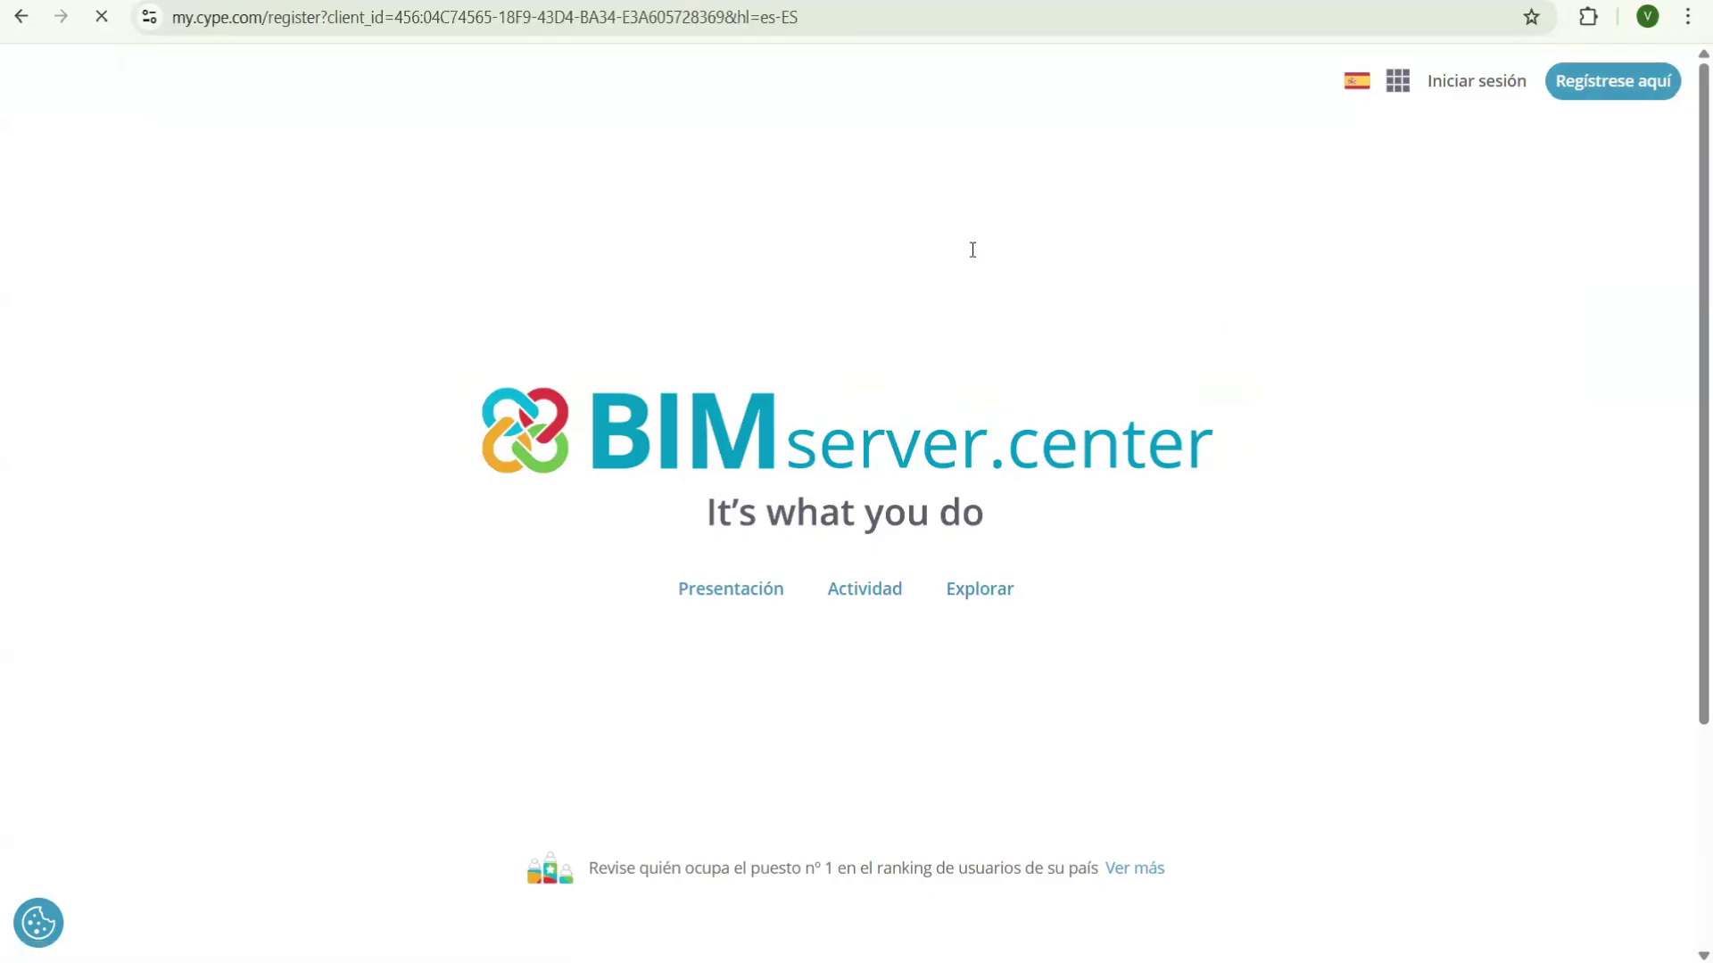
# - Fill in the Nombre and Apellidos fields, replacing the wrong autofilled first name
pyautogui.scroll(-1, 982, 296)
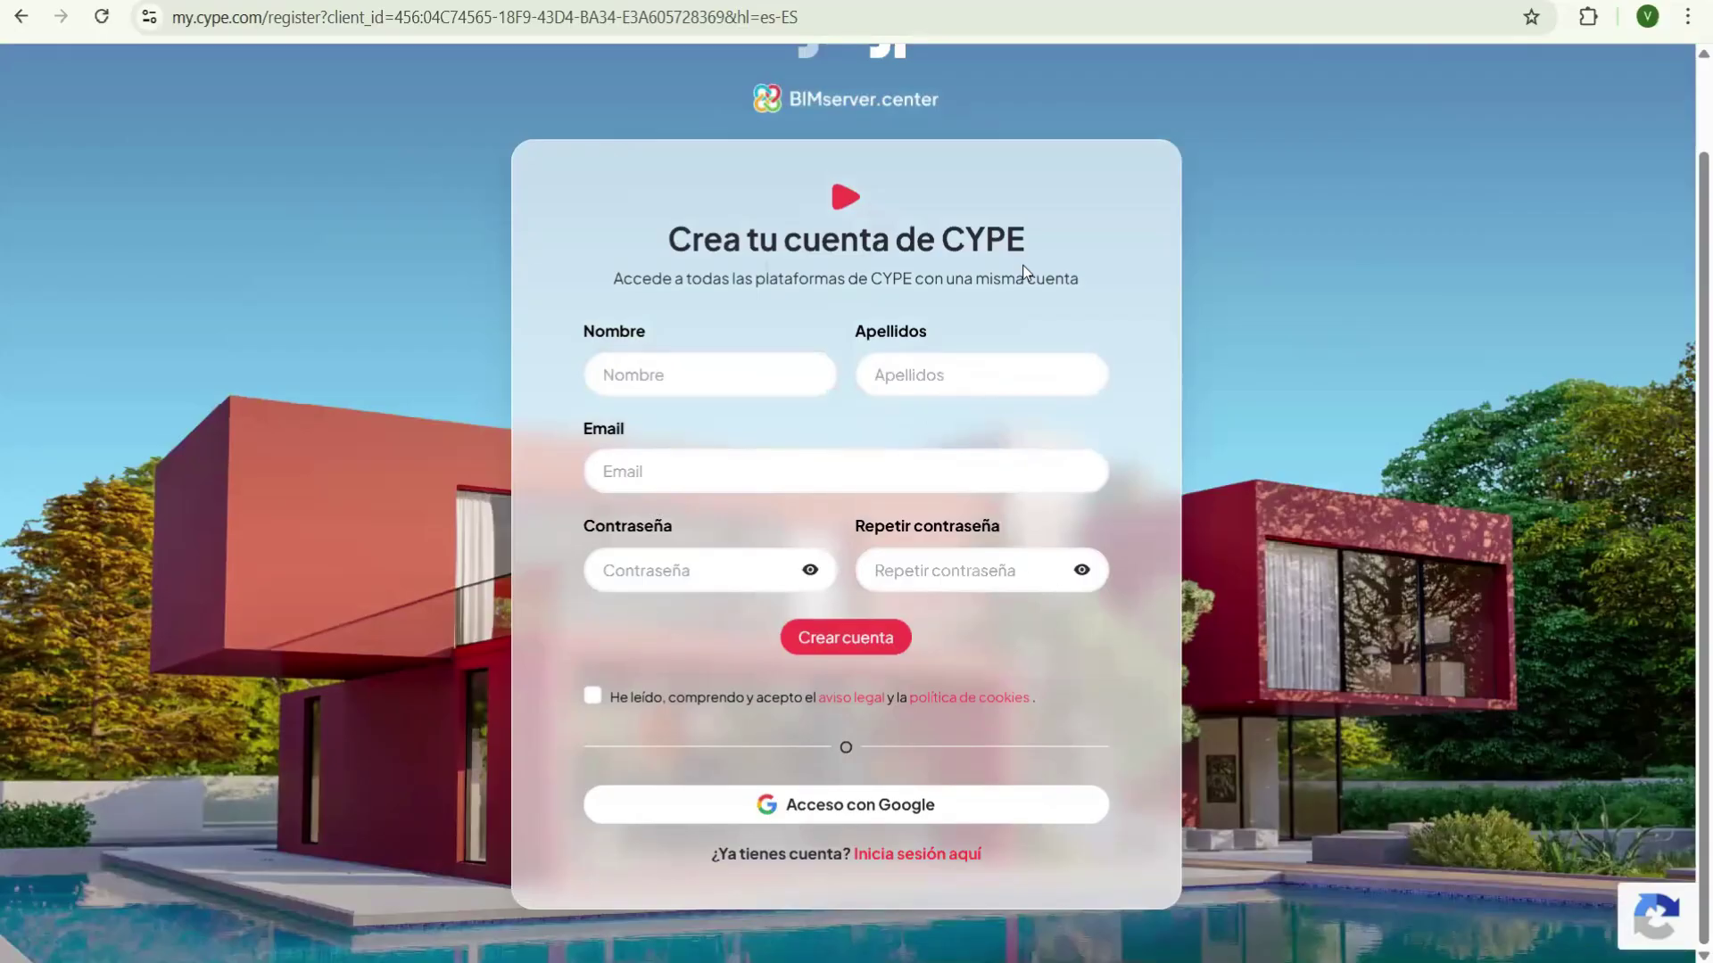
pyautogui.scroll(1, 1498, 230)
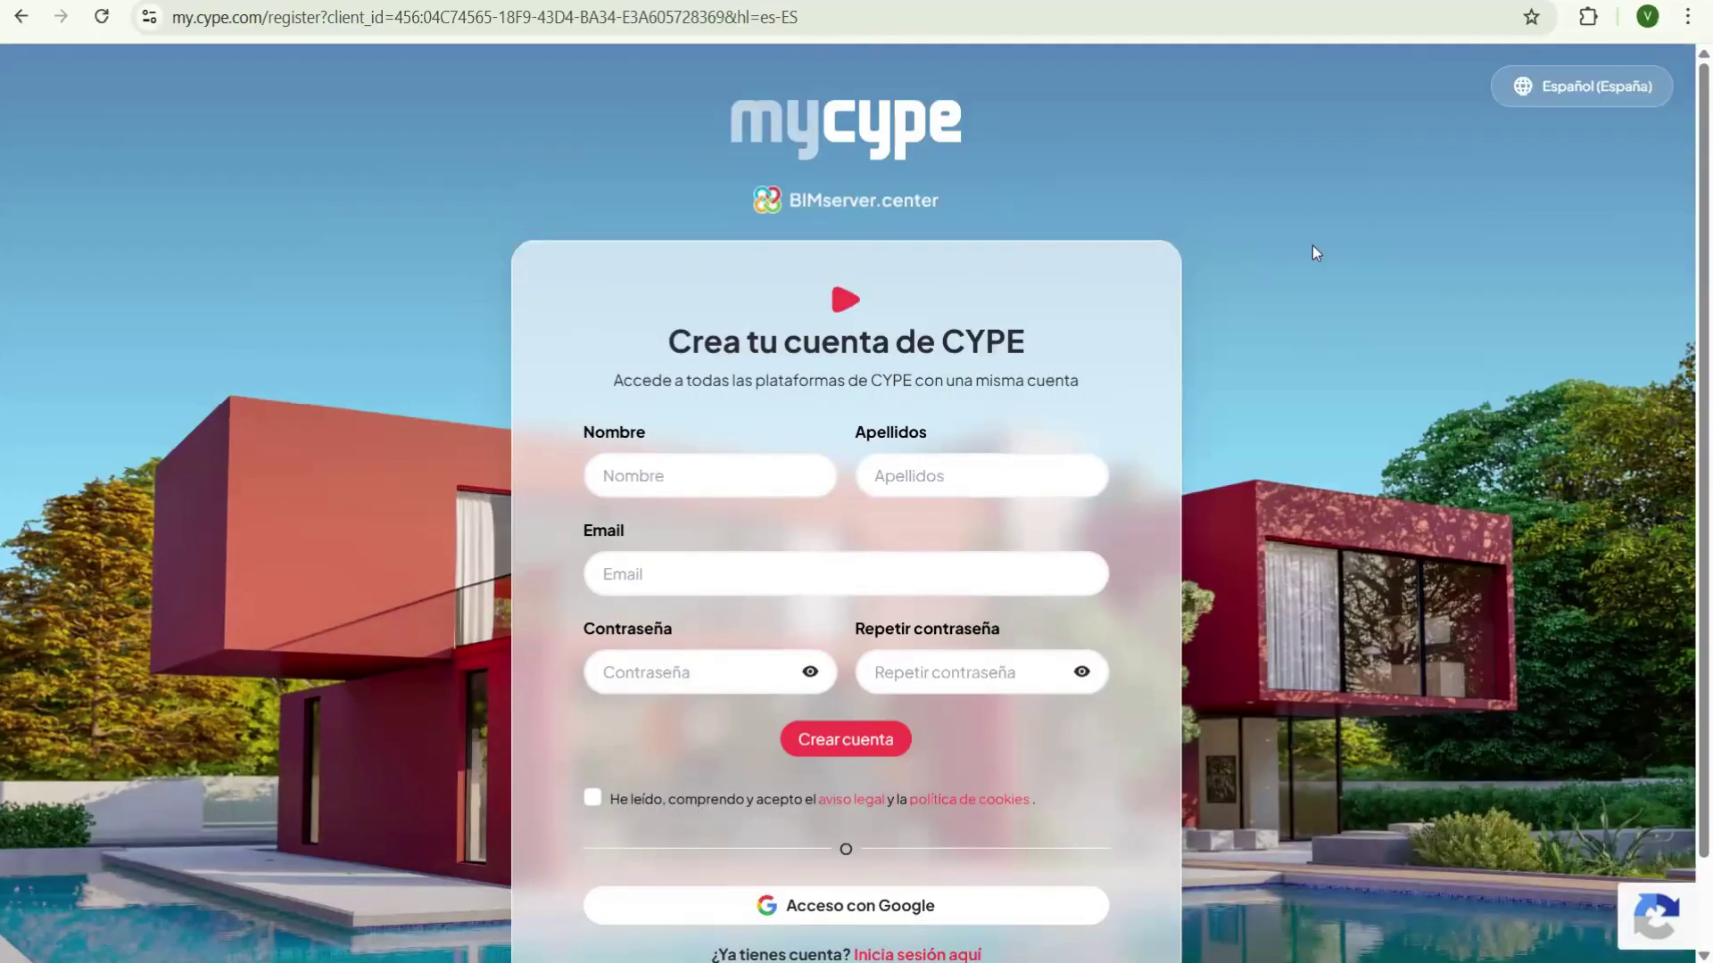
pyautogui.scroll(-1, 979, 421)
pyautogui.scroll(1, 762, 356)
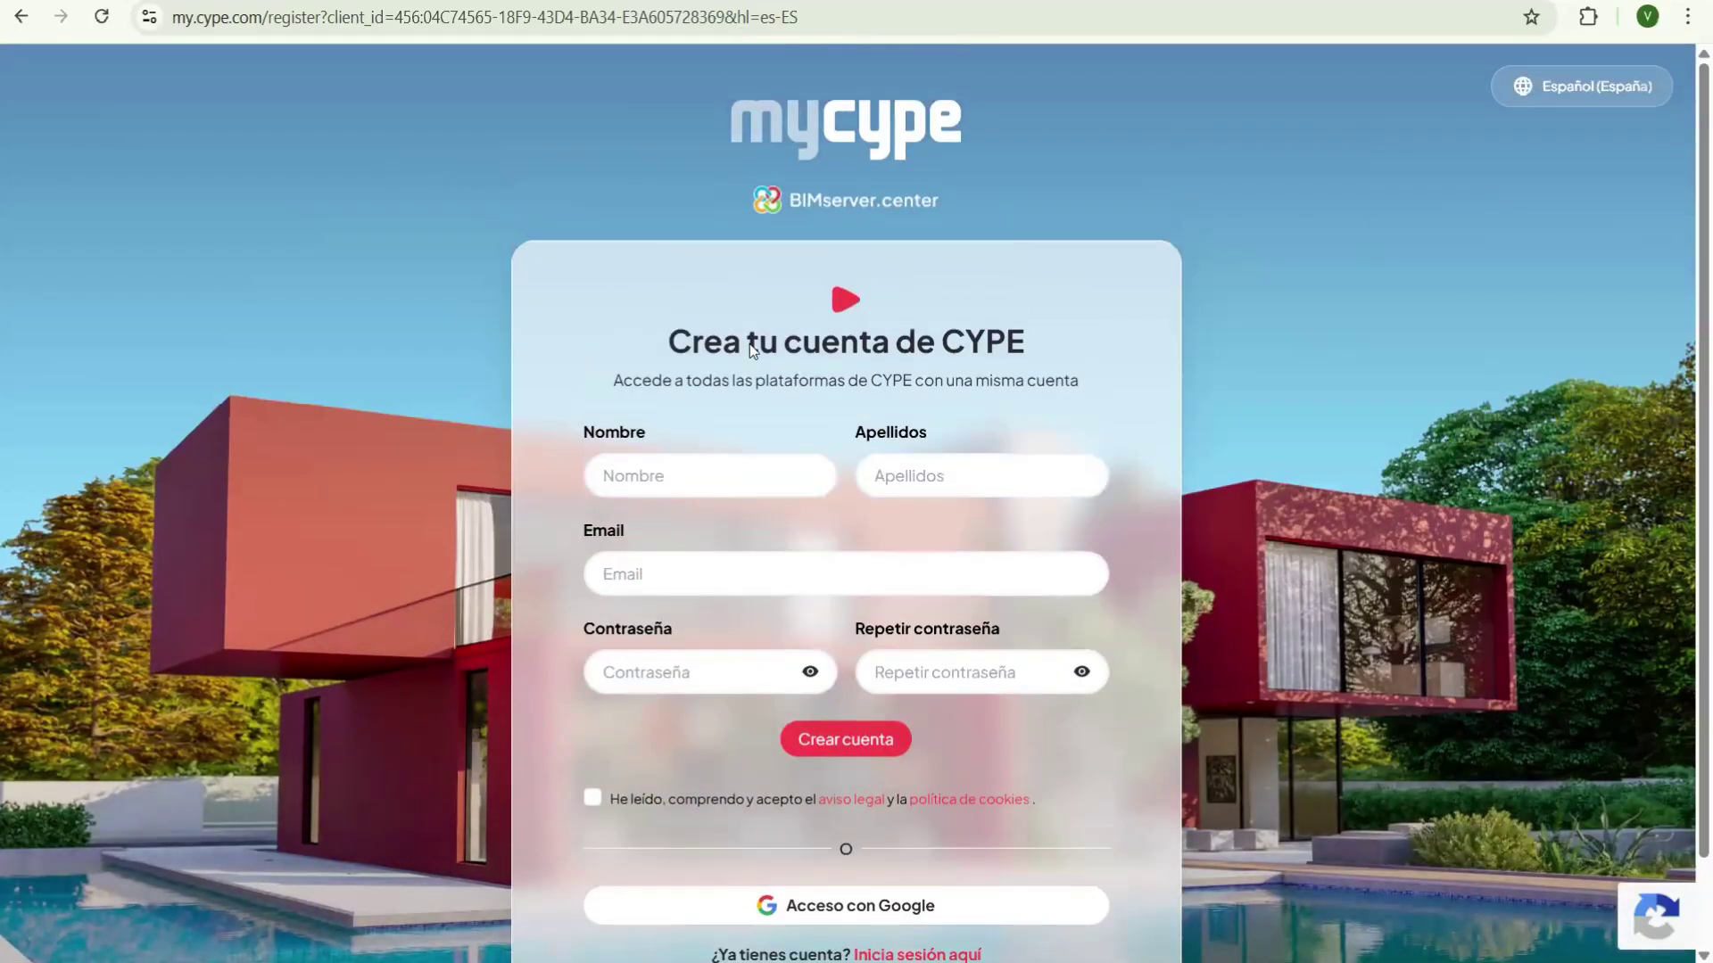
pyautogui.scroll(-1, 805, 267)
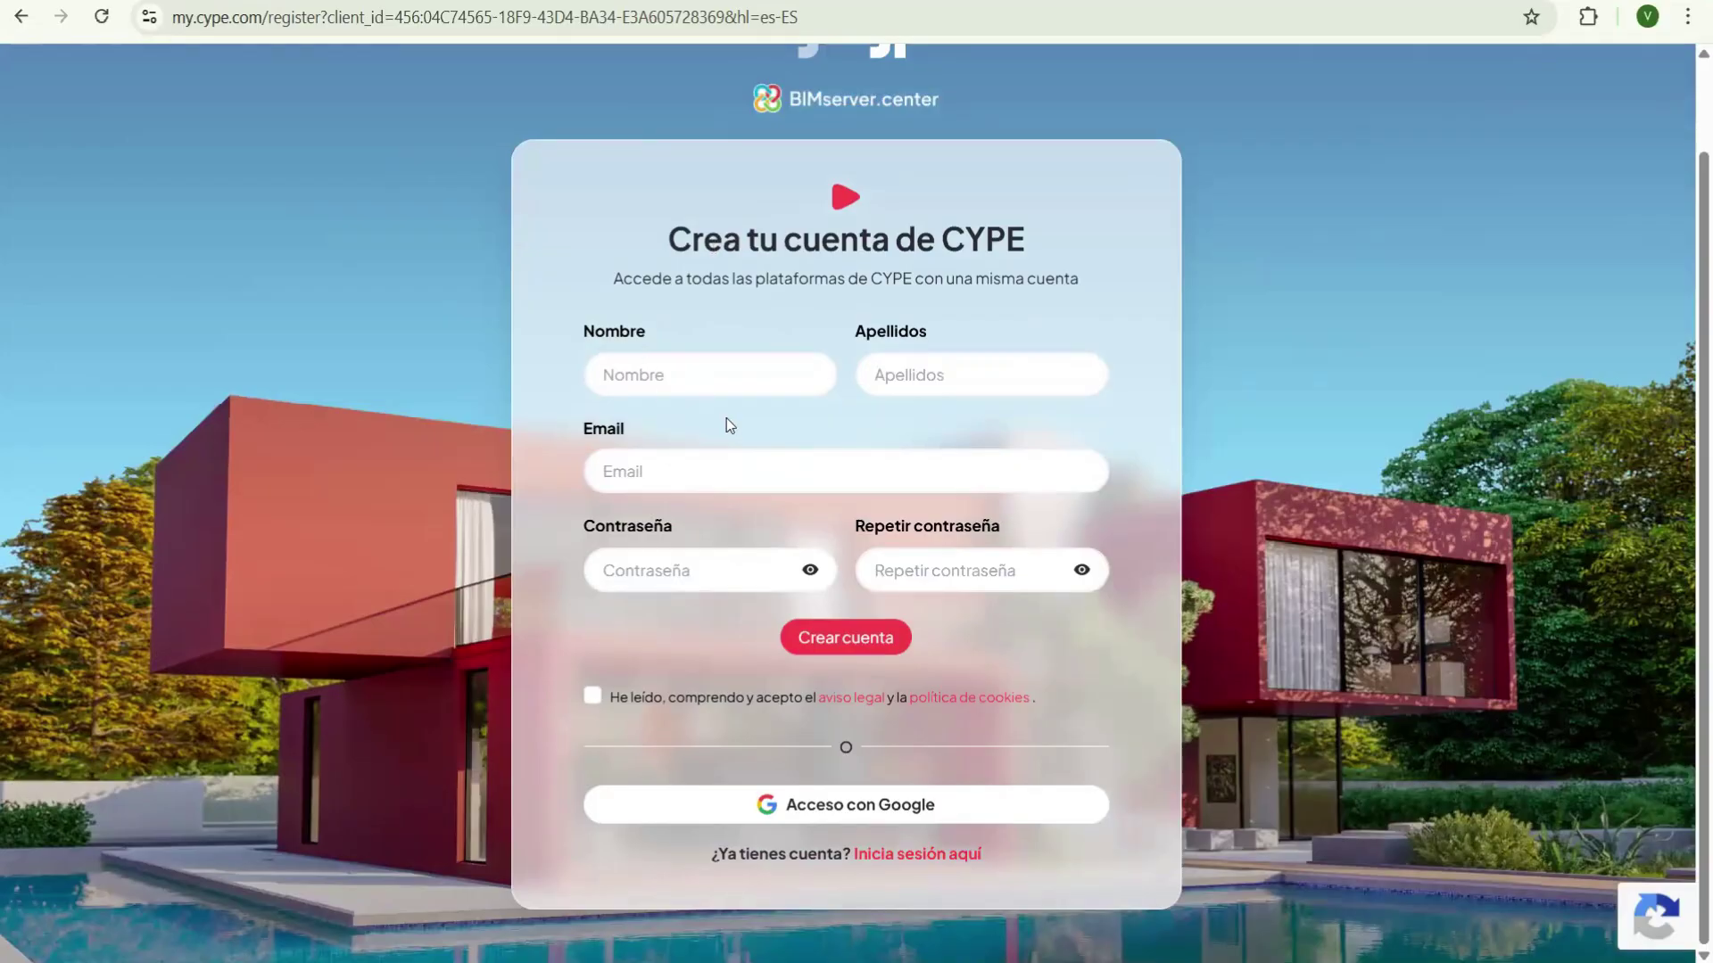
pyautogui.click(732, 376)
pyautogui.click(802, 431)
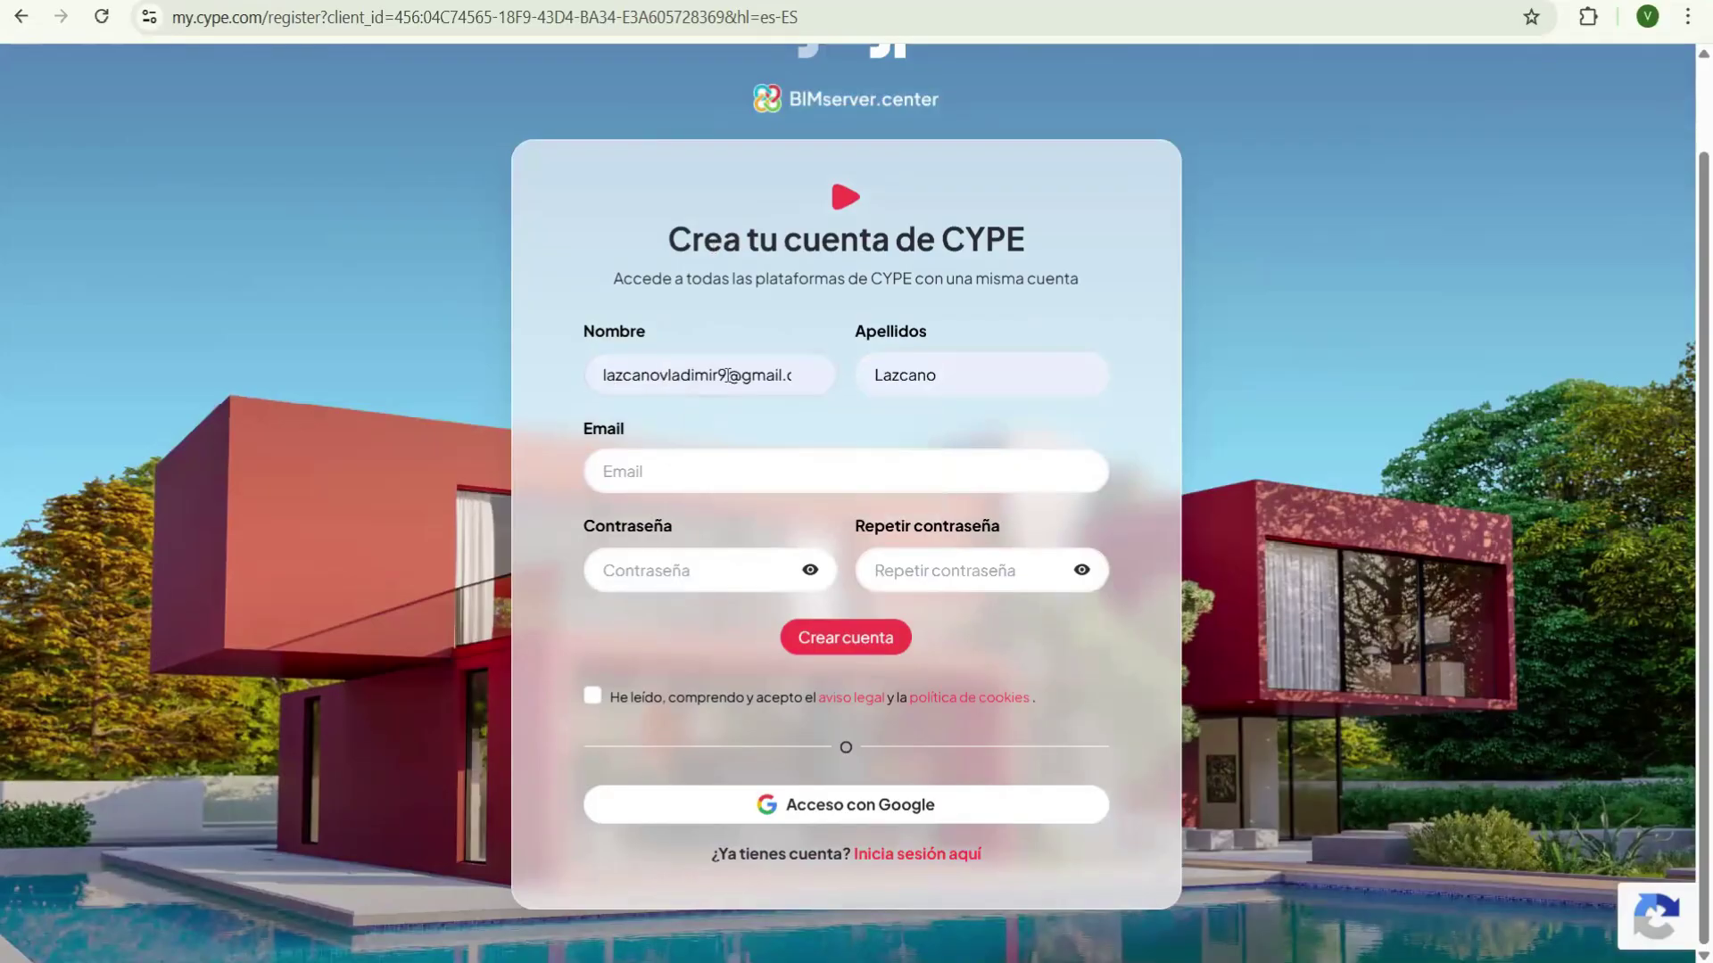
pyautogui.moveTo(607, 375); pyautogui.dragTo(916, 378)
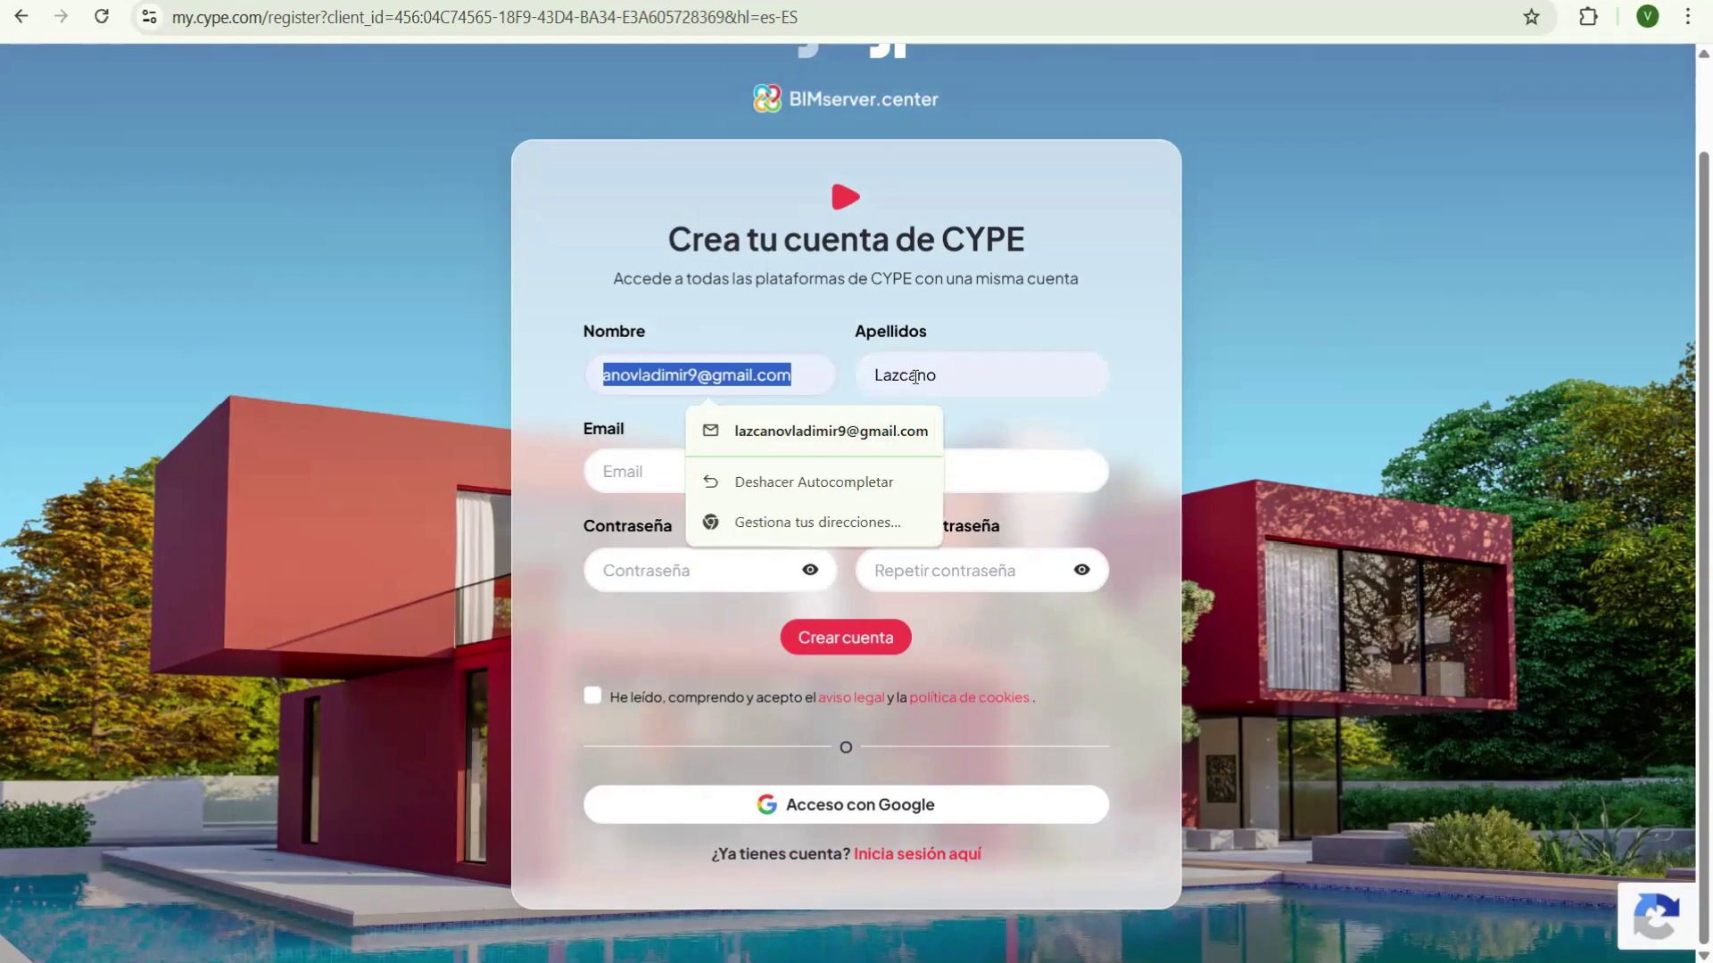
pyautogui.press('BackSpace')
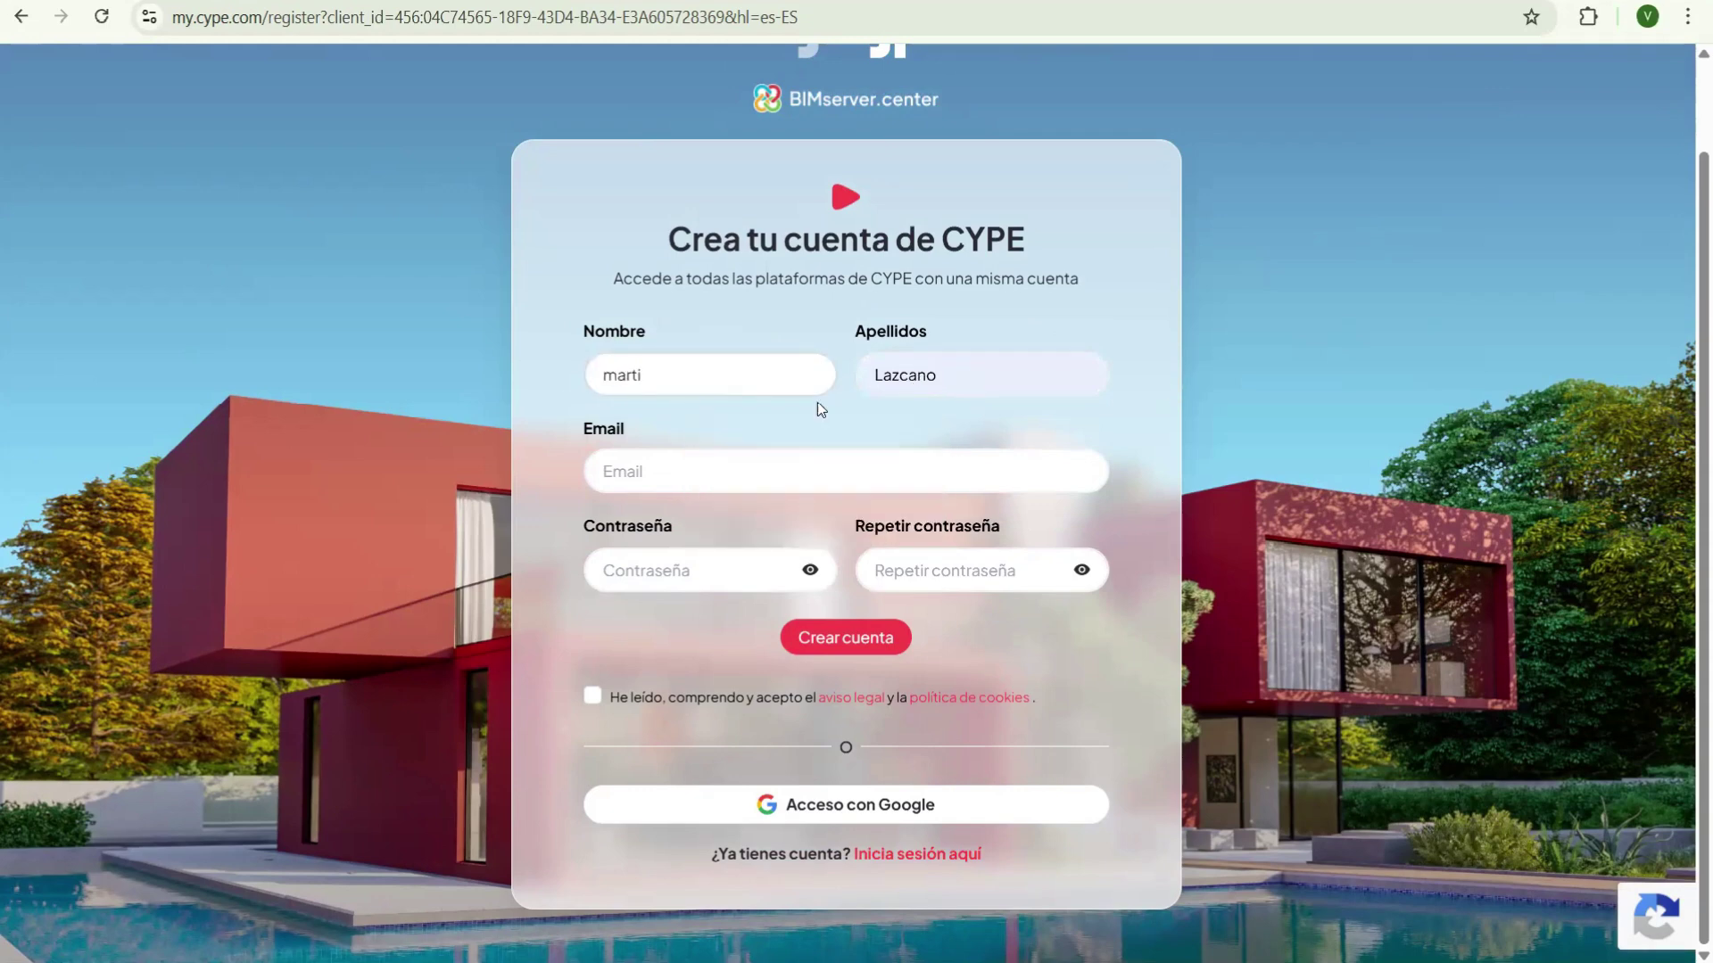
pyautogui.press('Tab')
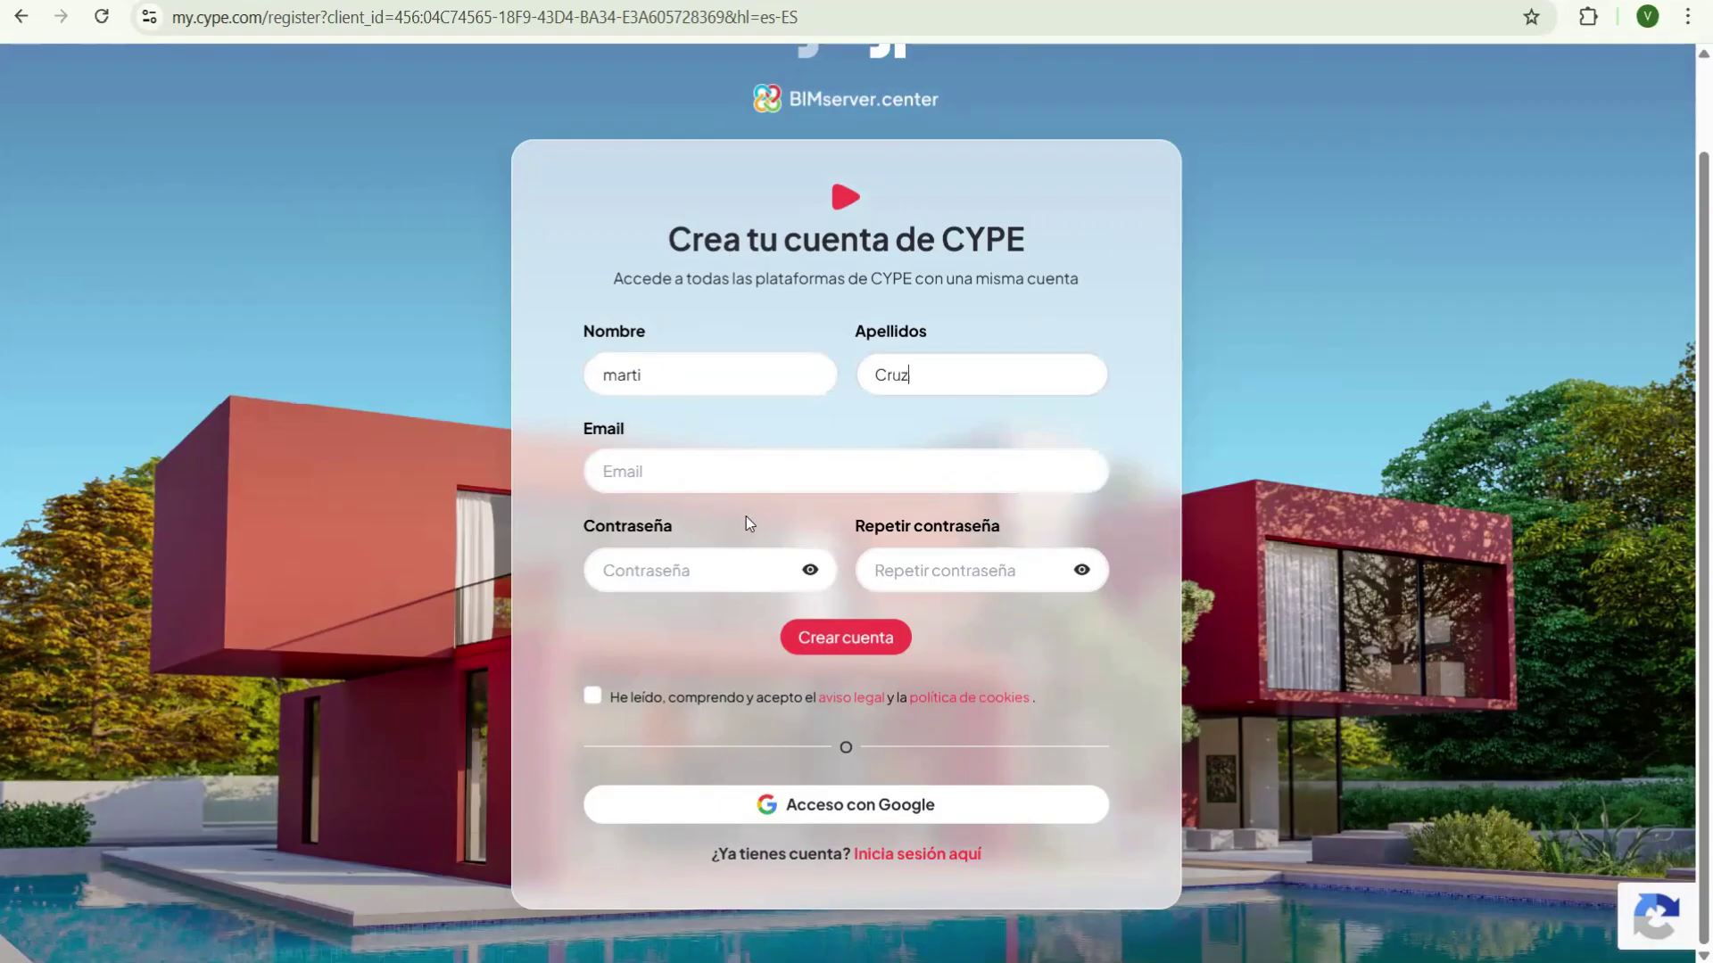
# - Pick the saved e-mail, use Chrome's regenerated secure password, and accept the legal notice
pyautogui.press('Down')
pyautogui.press('Return')
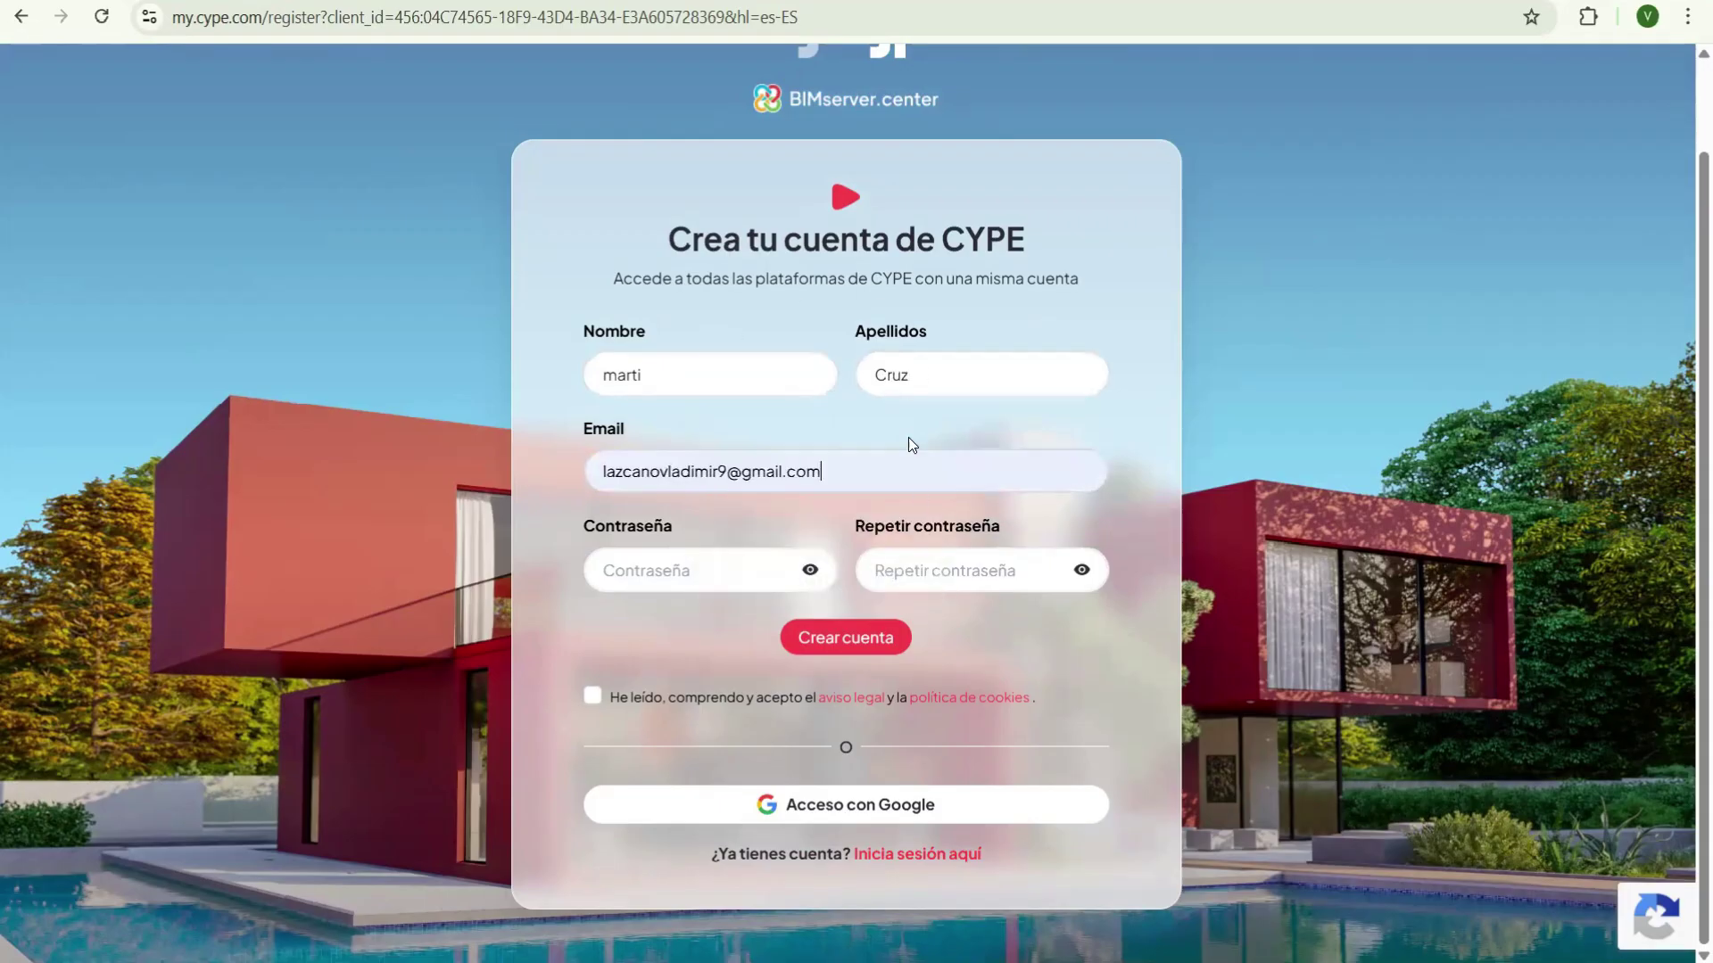
pyautogui.click(682, 573)
pyautogui.click(922, 773)
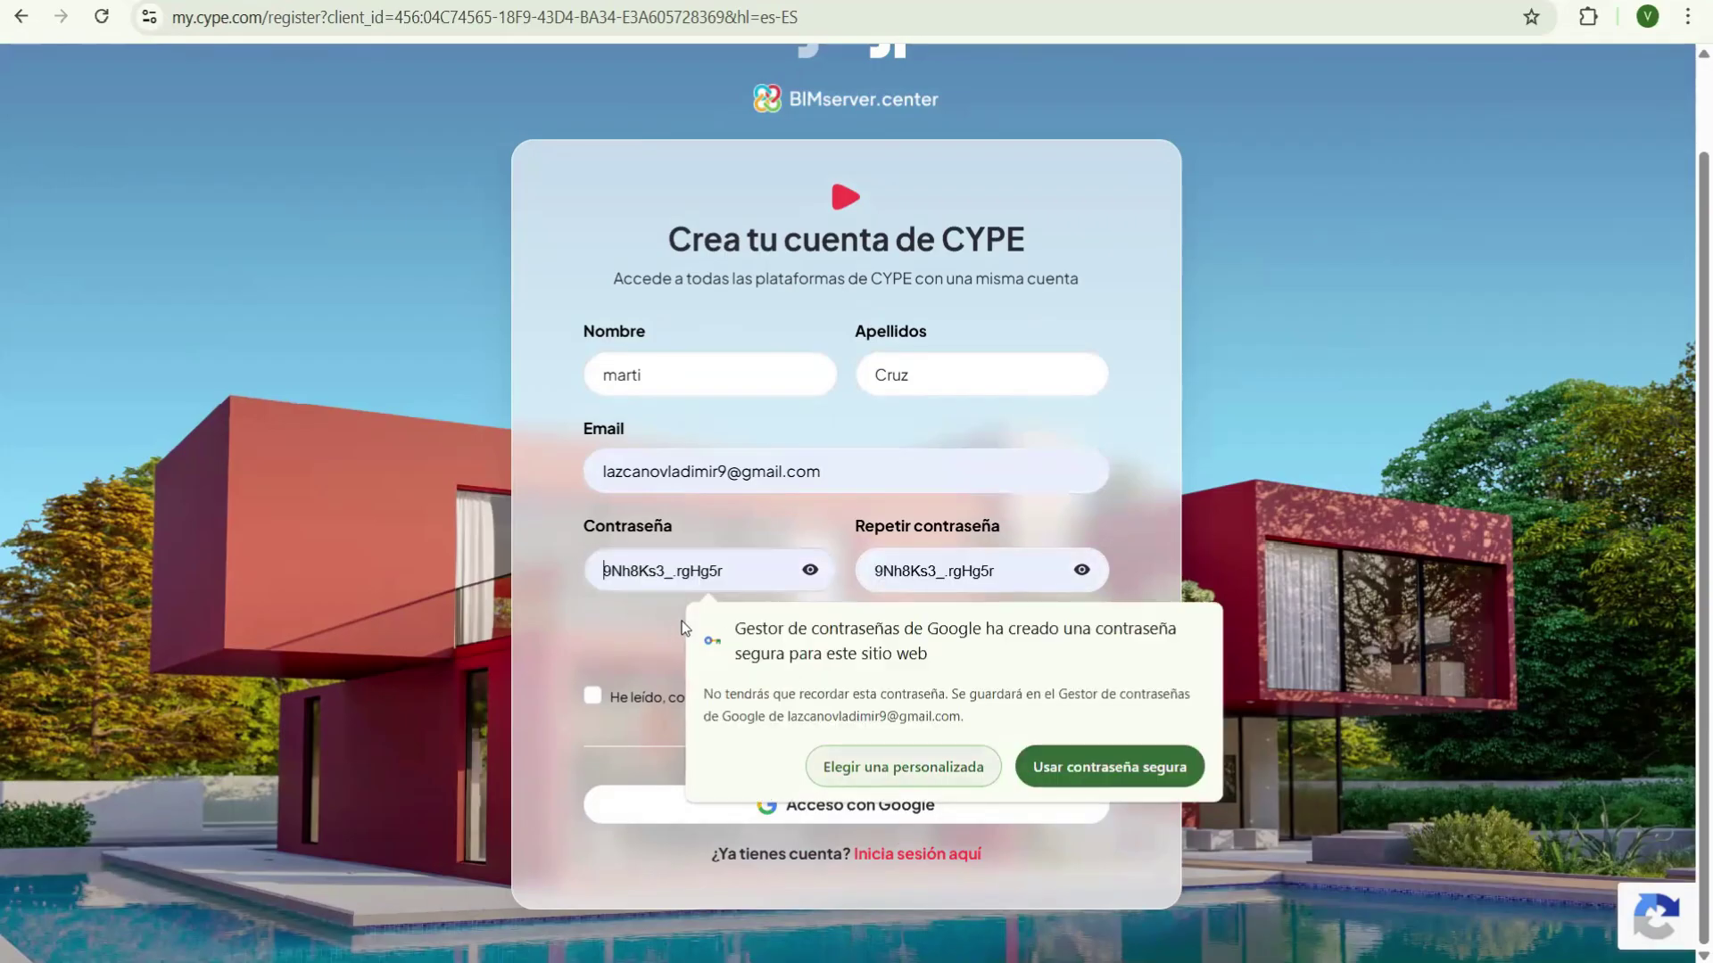
pyautogui.click(1109, 767)
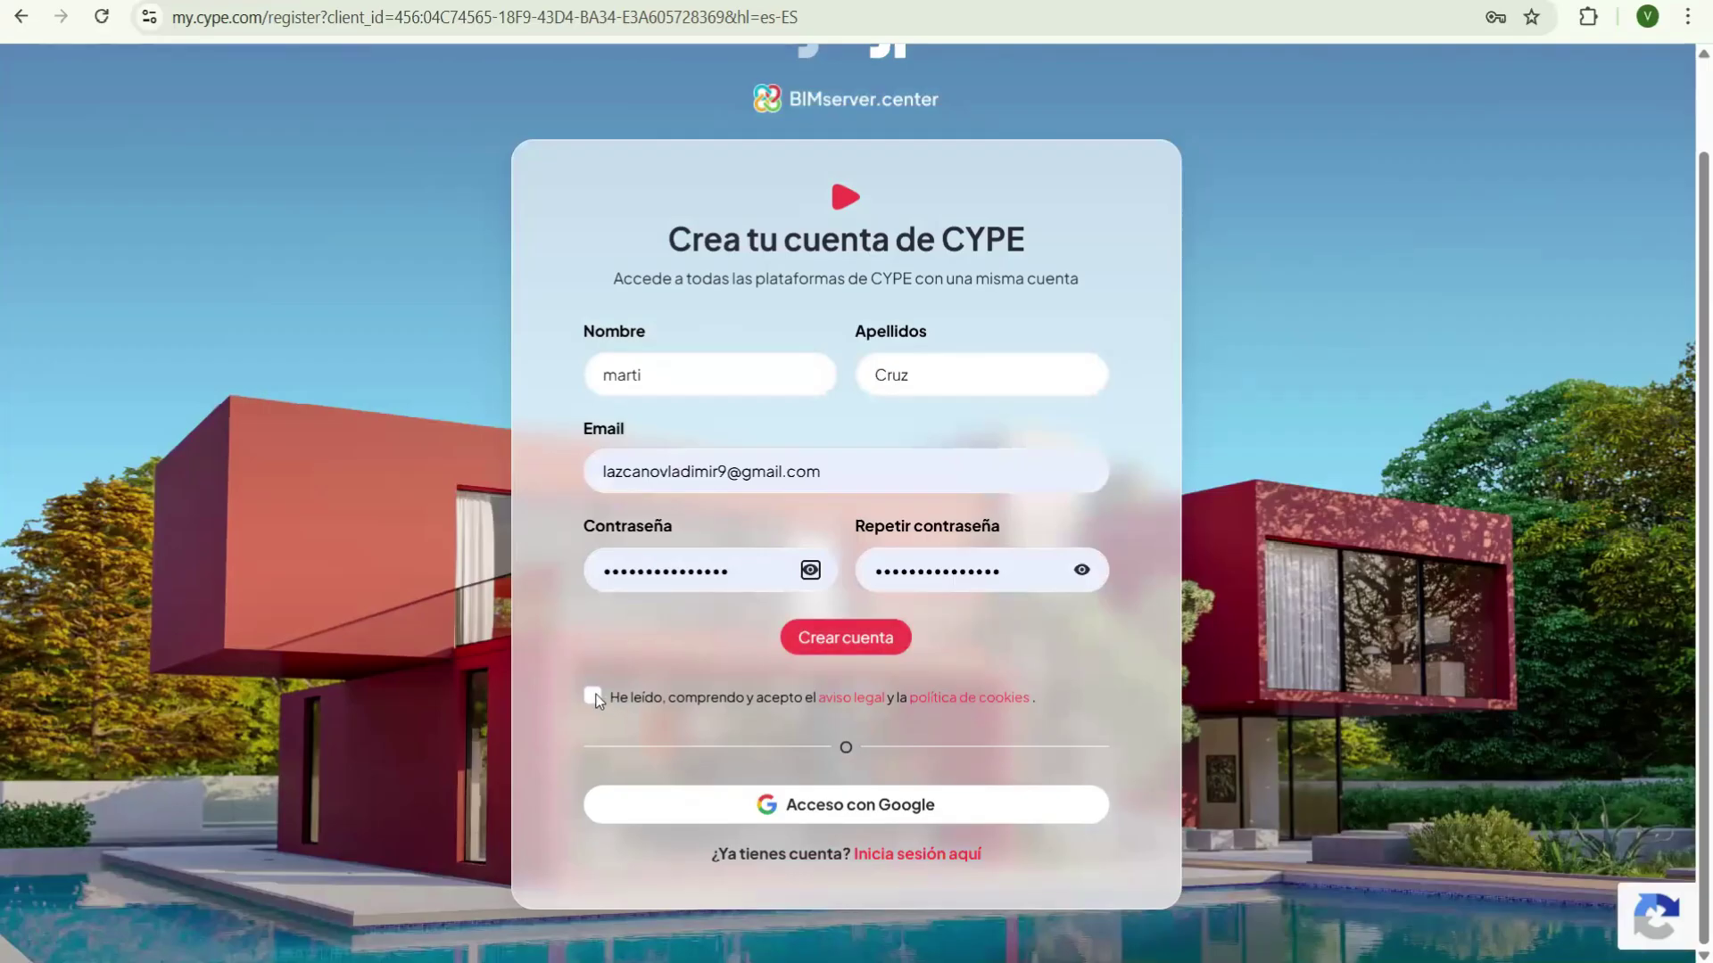
pyautogui.click(623, 681)
# - Go back to the bimserver.center/es home page with Alt+Left
pyautogui.hotkey('alt', 'Left')
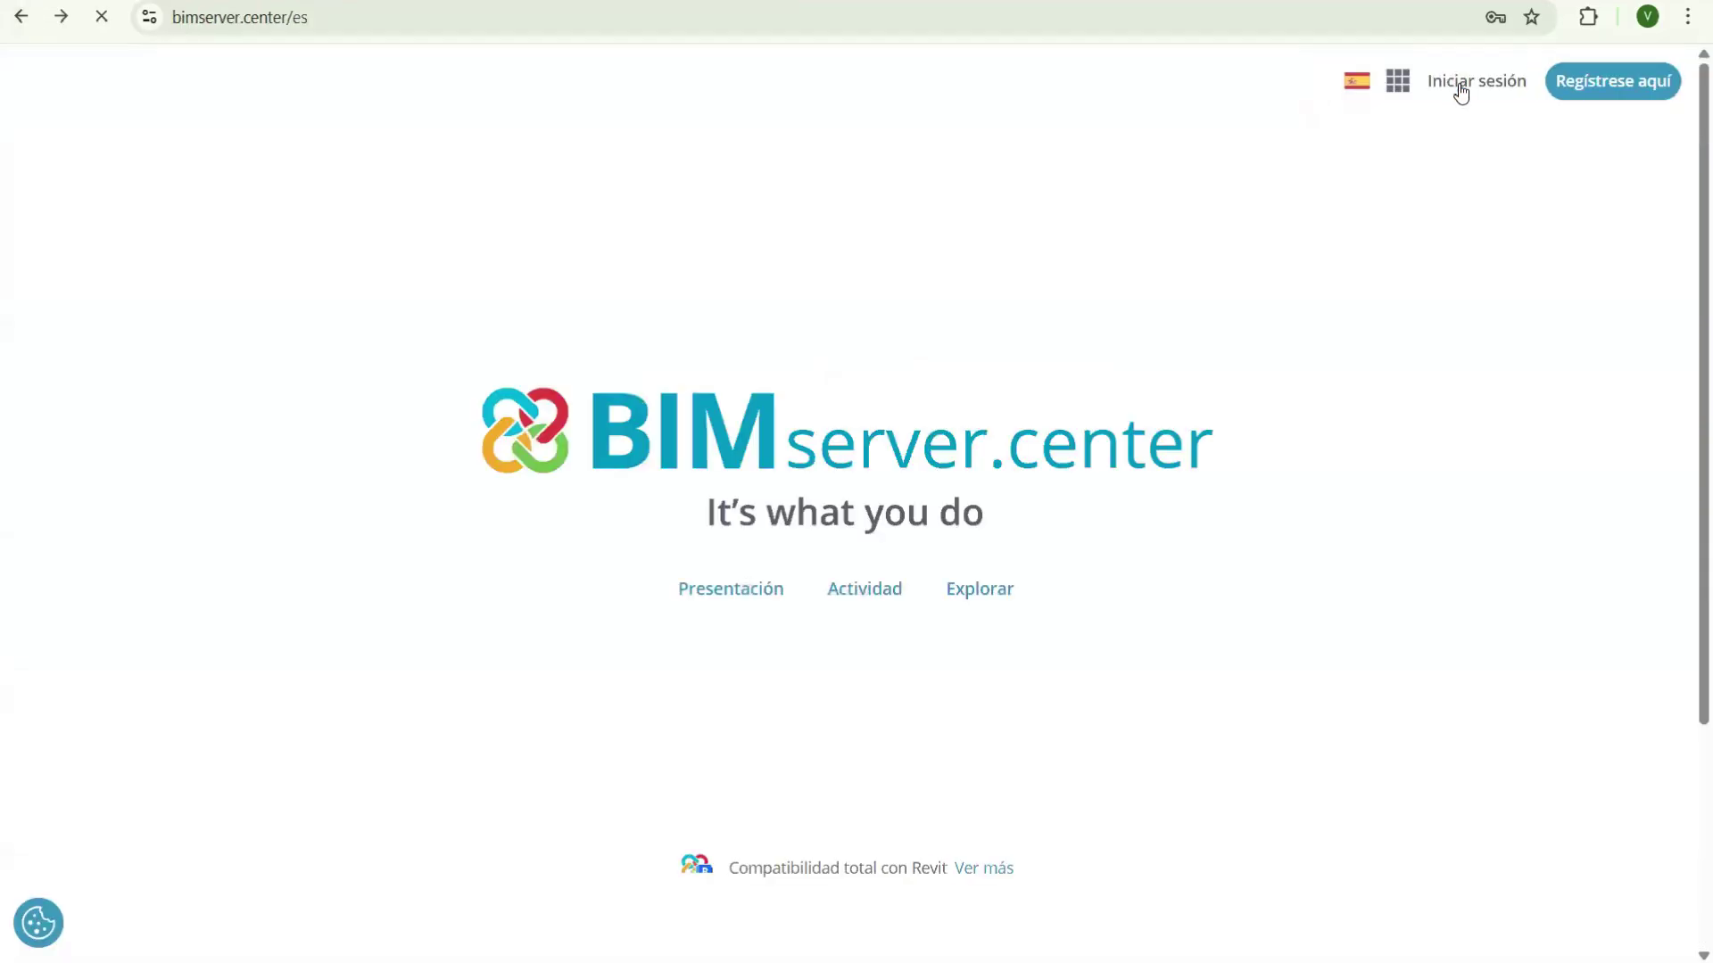
# - Sign in through mycype with the other saved account e-mail and its password
pyautogui.click(1476, 81)
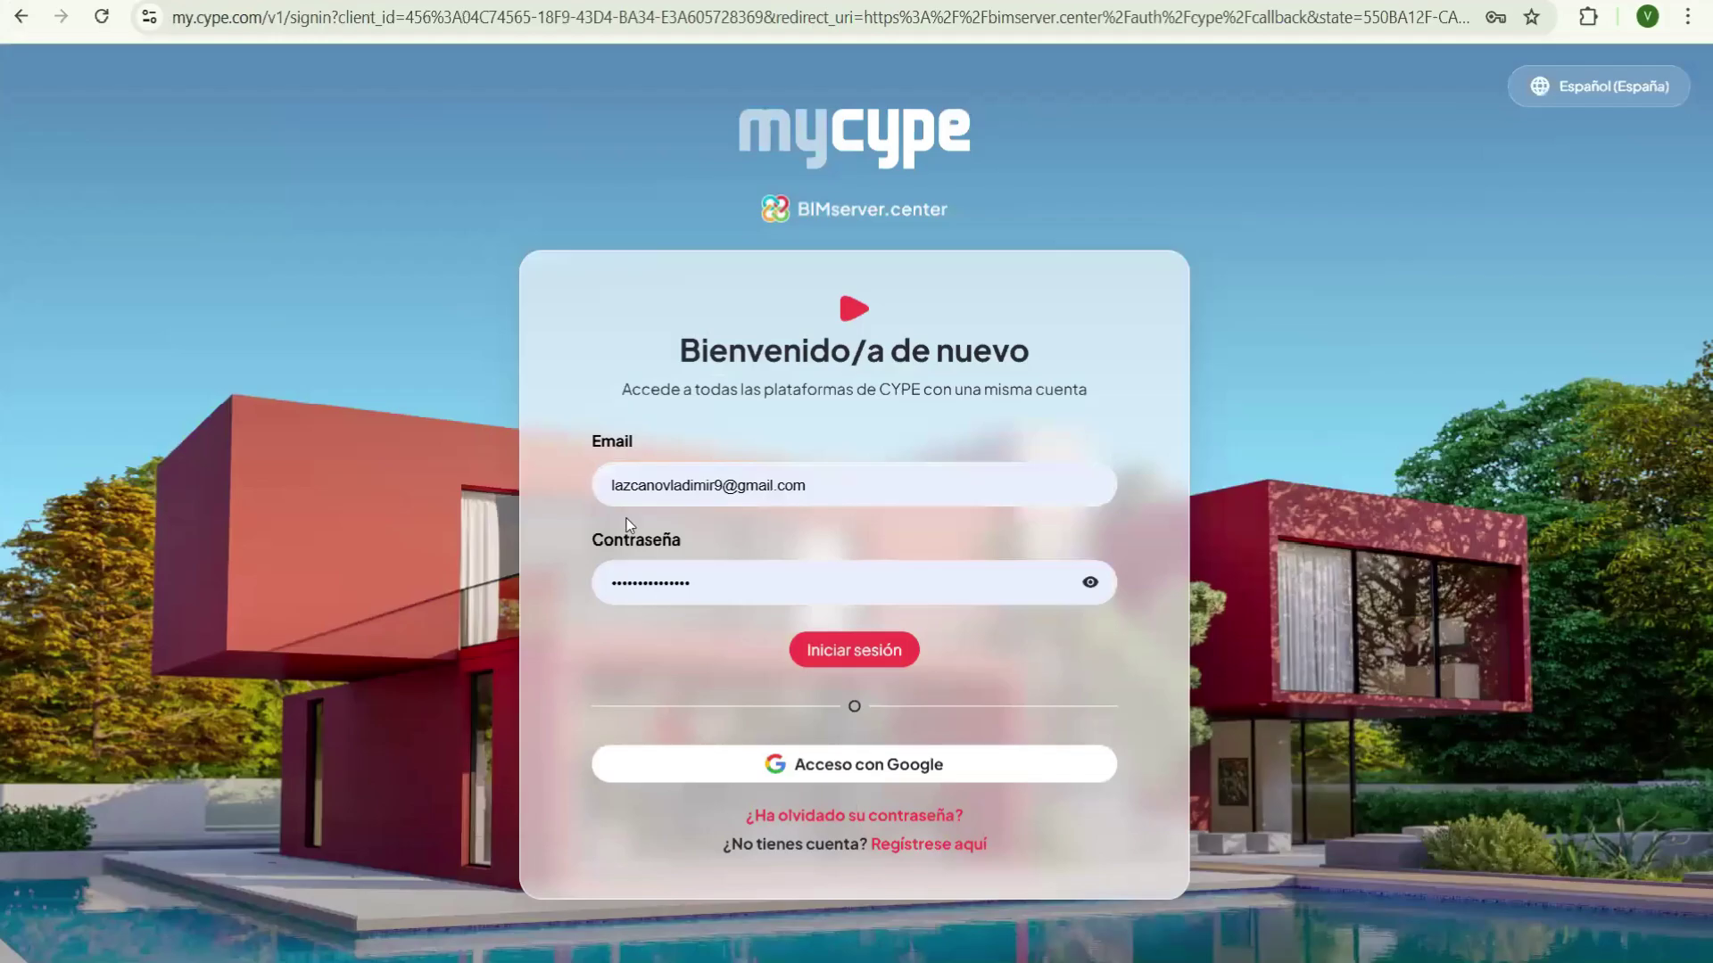
pyautogui.click(626, 517)
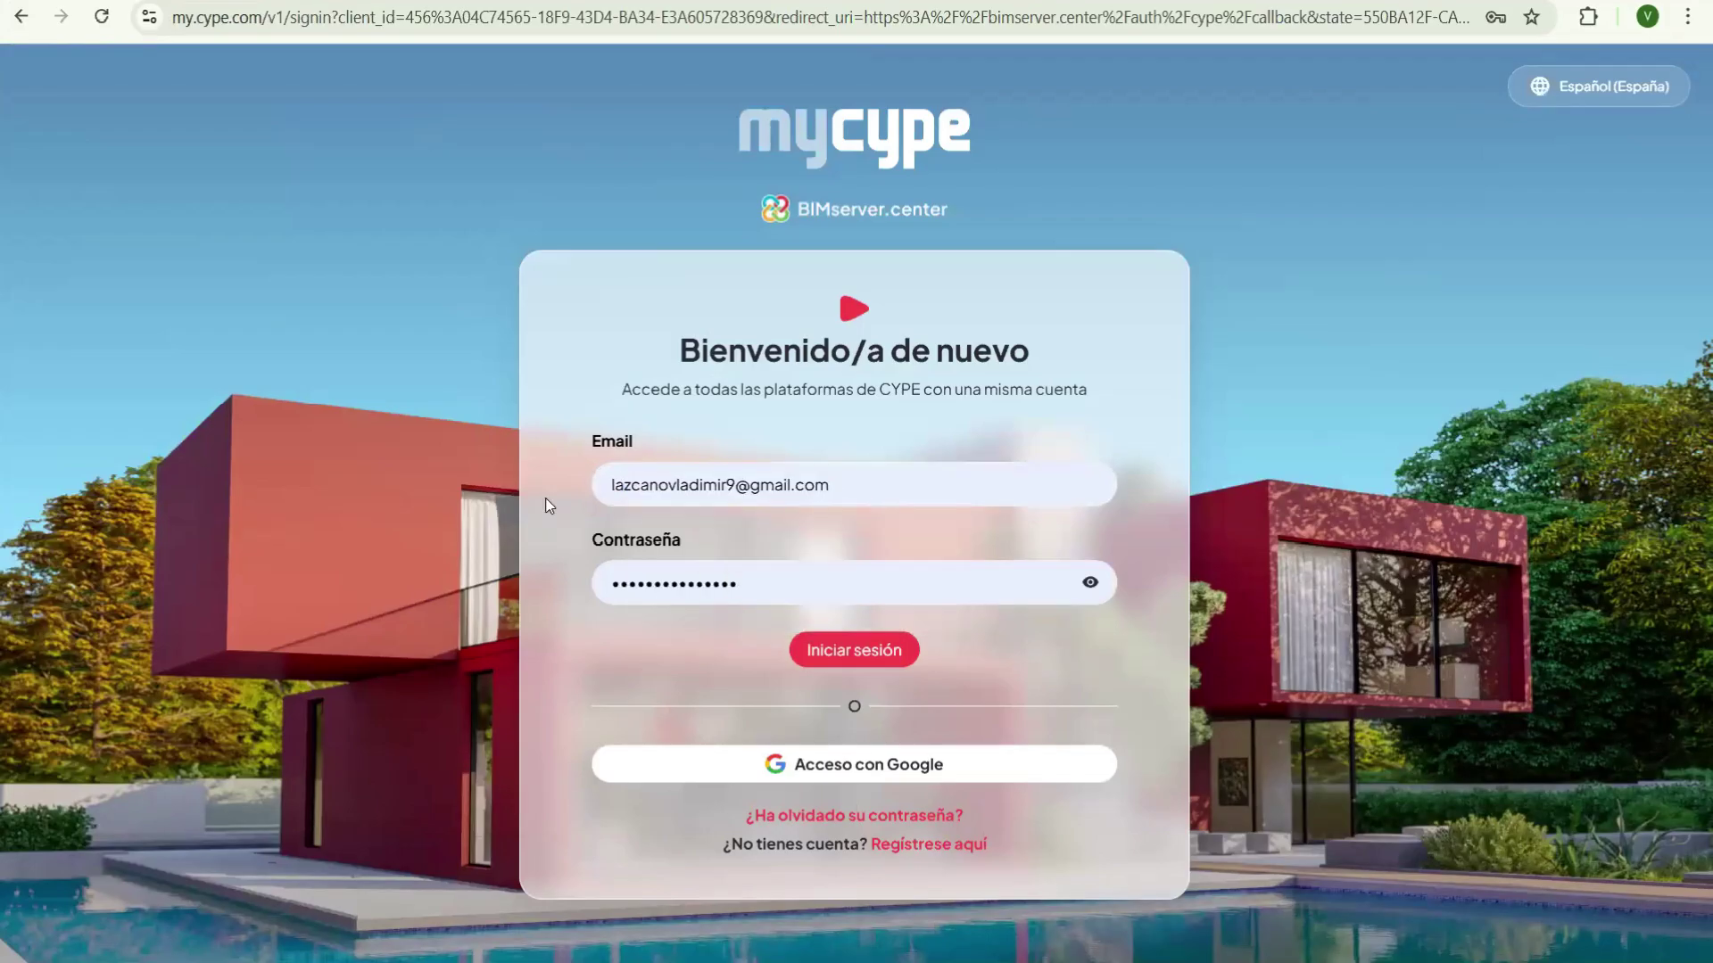
pyautogui.hotkey('ctrl', 'a')
pyautogui.write('m')
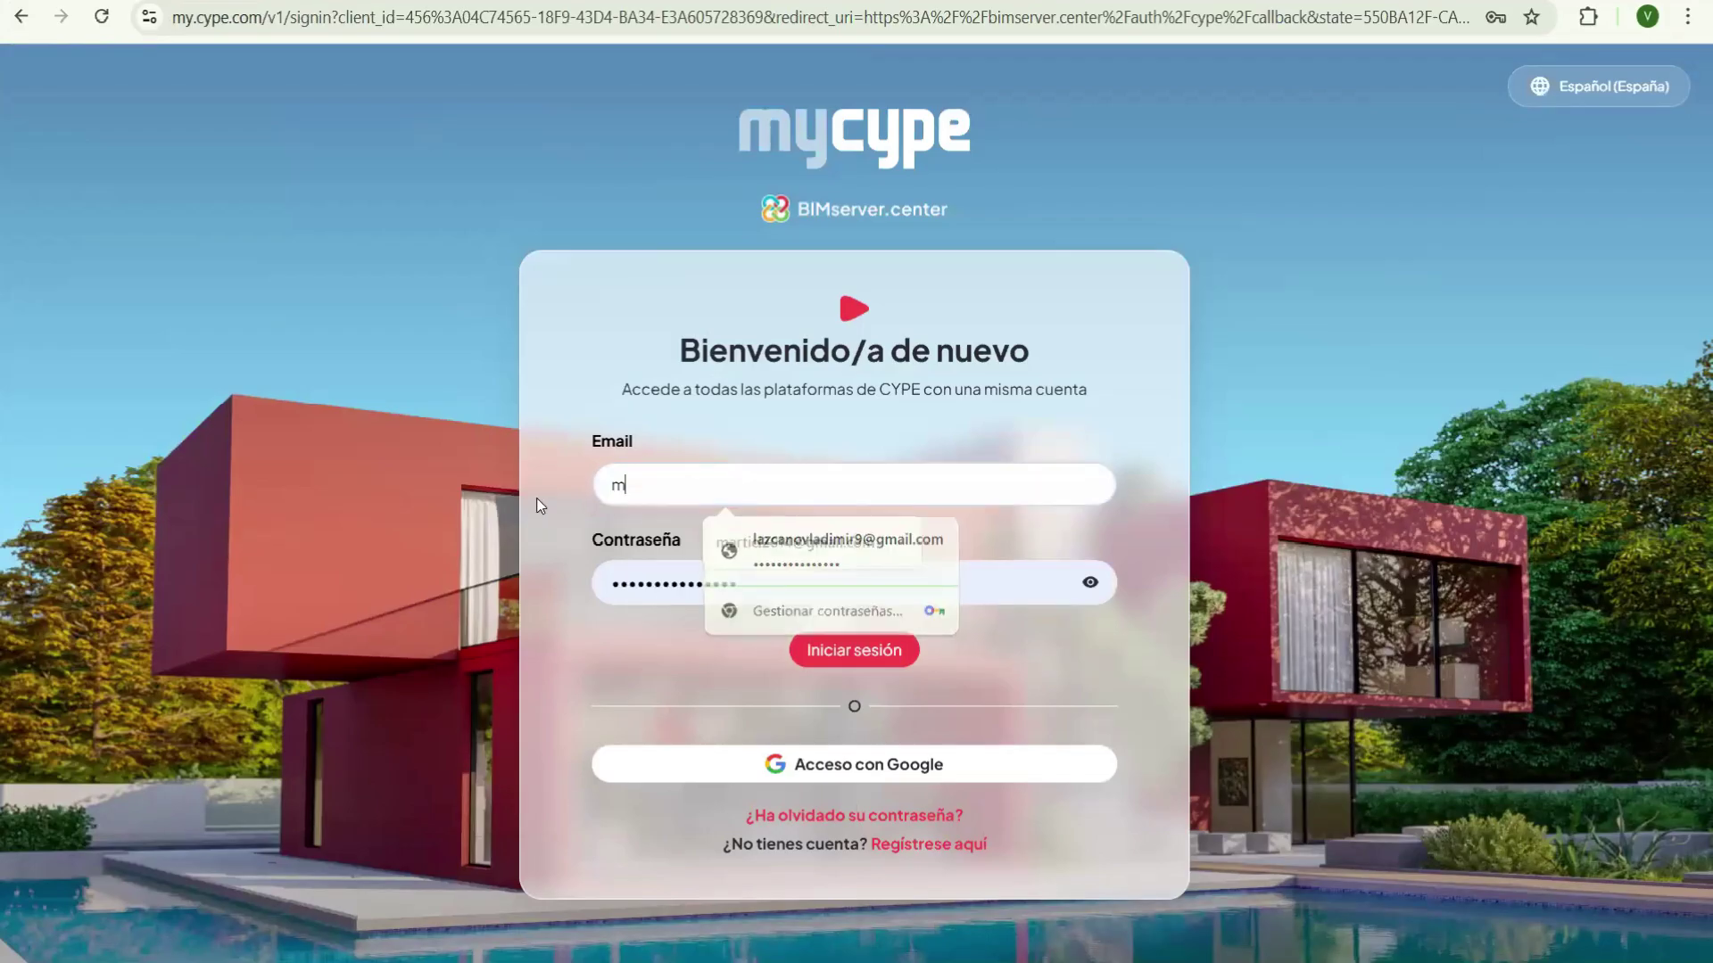
pyautogui.write('arti')
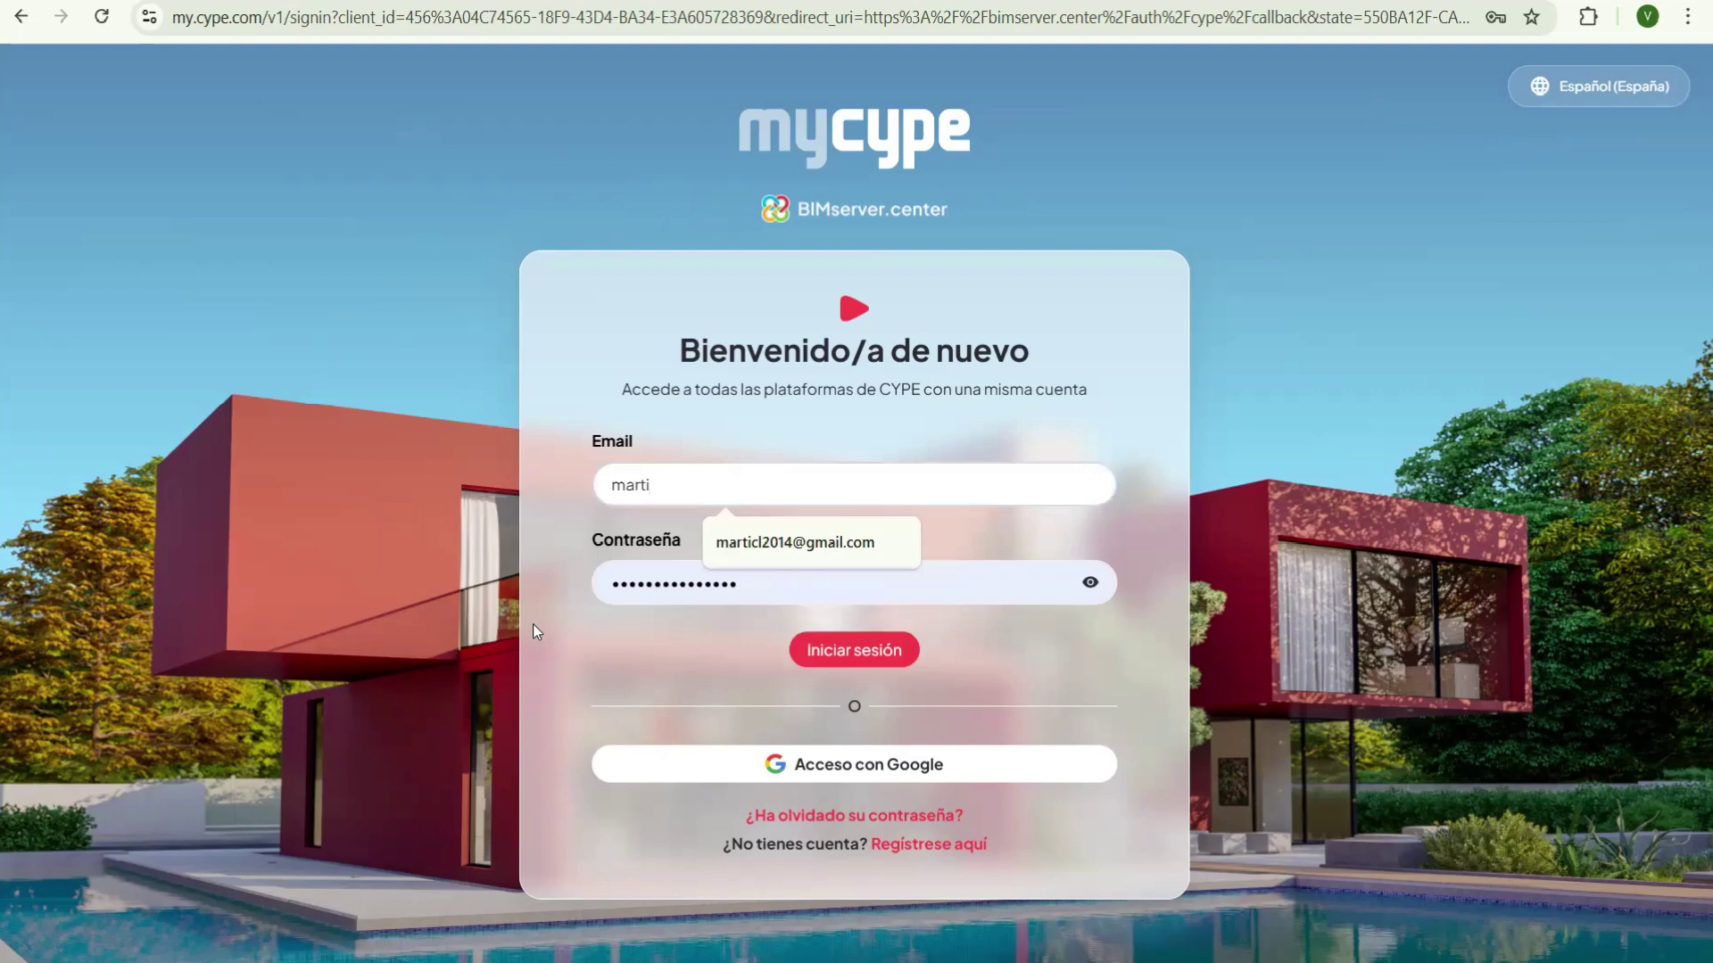
pyautogui.press('Down')
pyautogui.press('Return')
pyautogui.press('Tab')
pyautogui.write('a•••••••••')
pyautogui.press('Return')
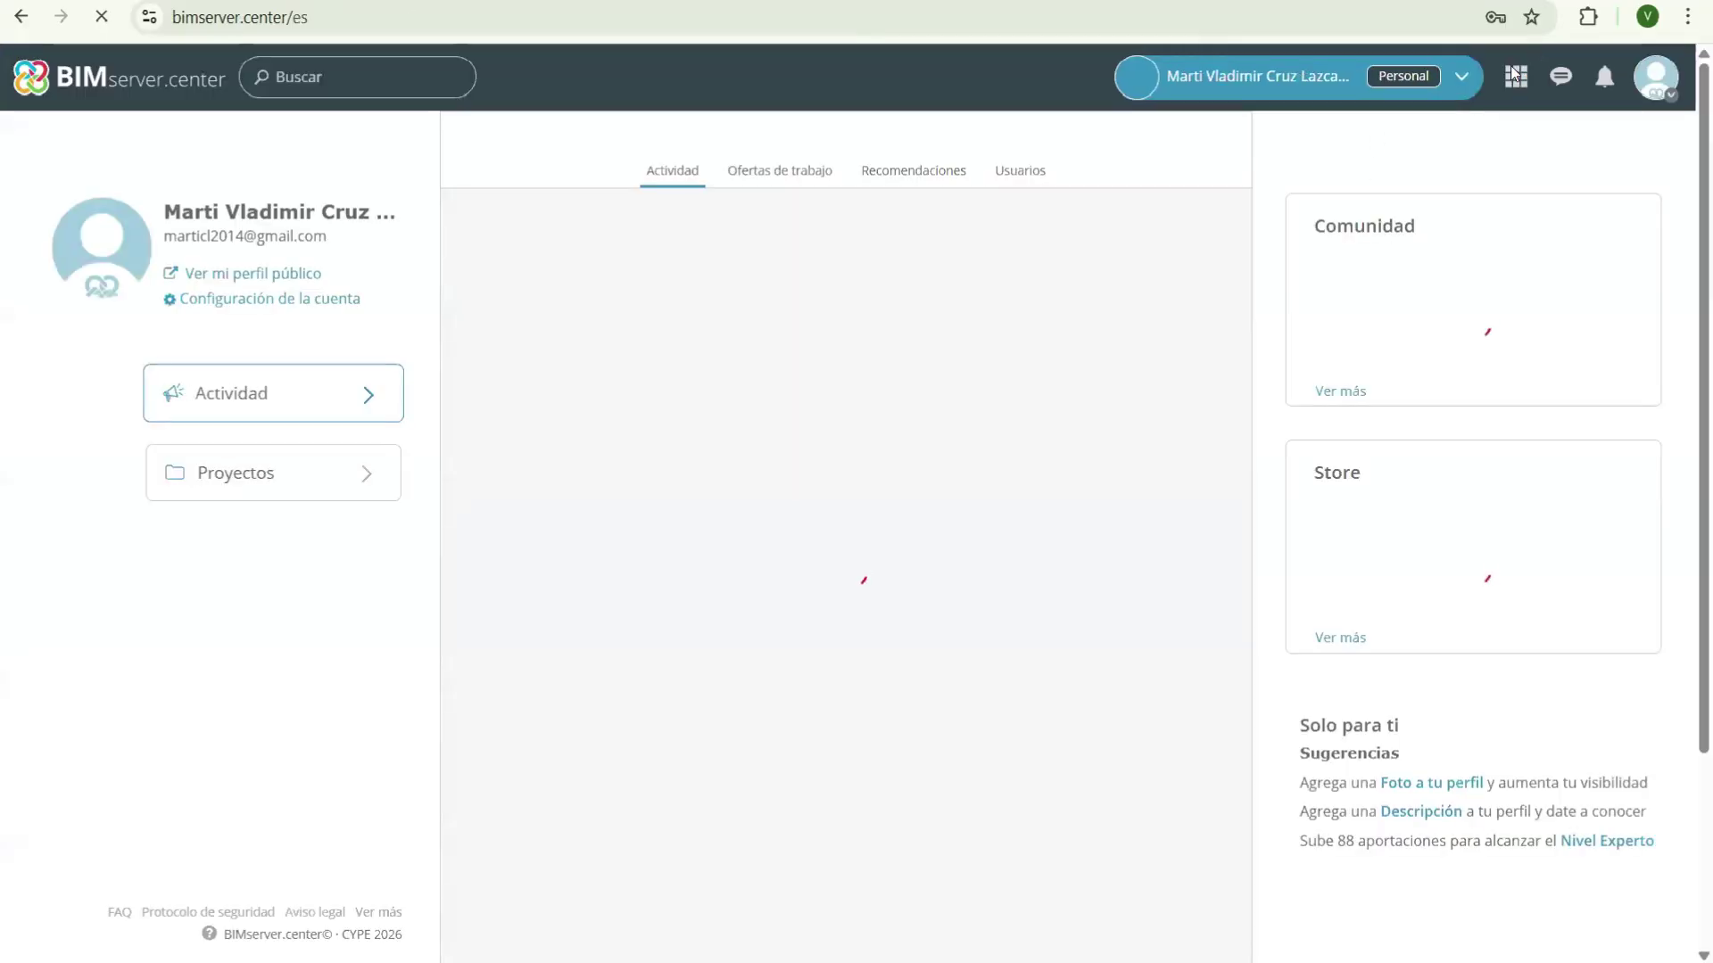
pyautogui.press('Return')
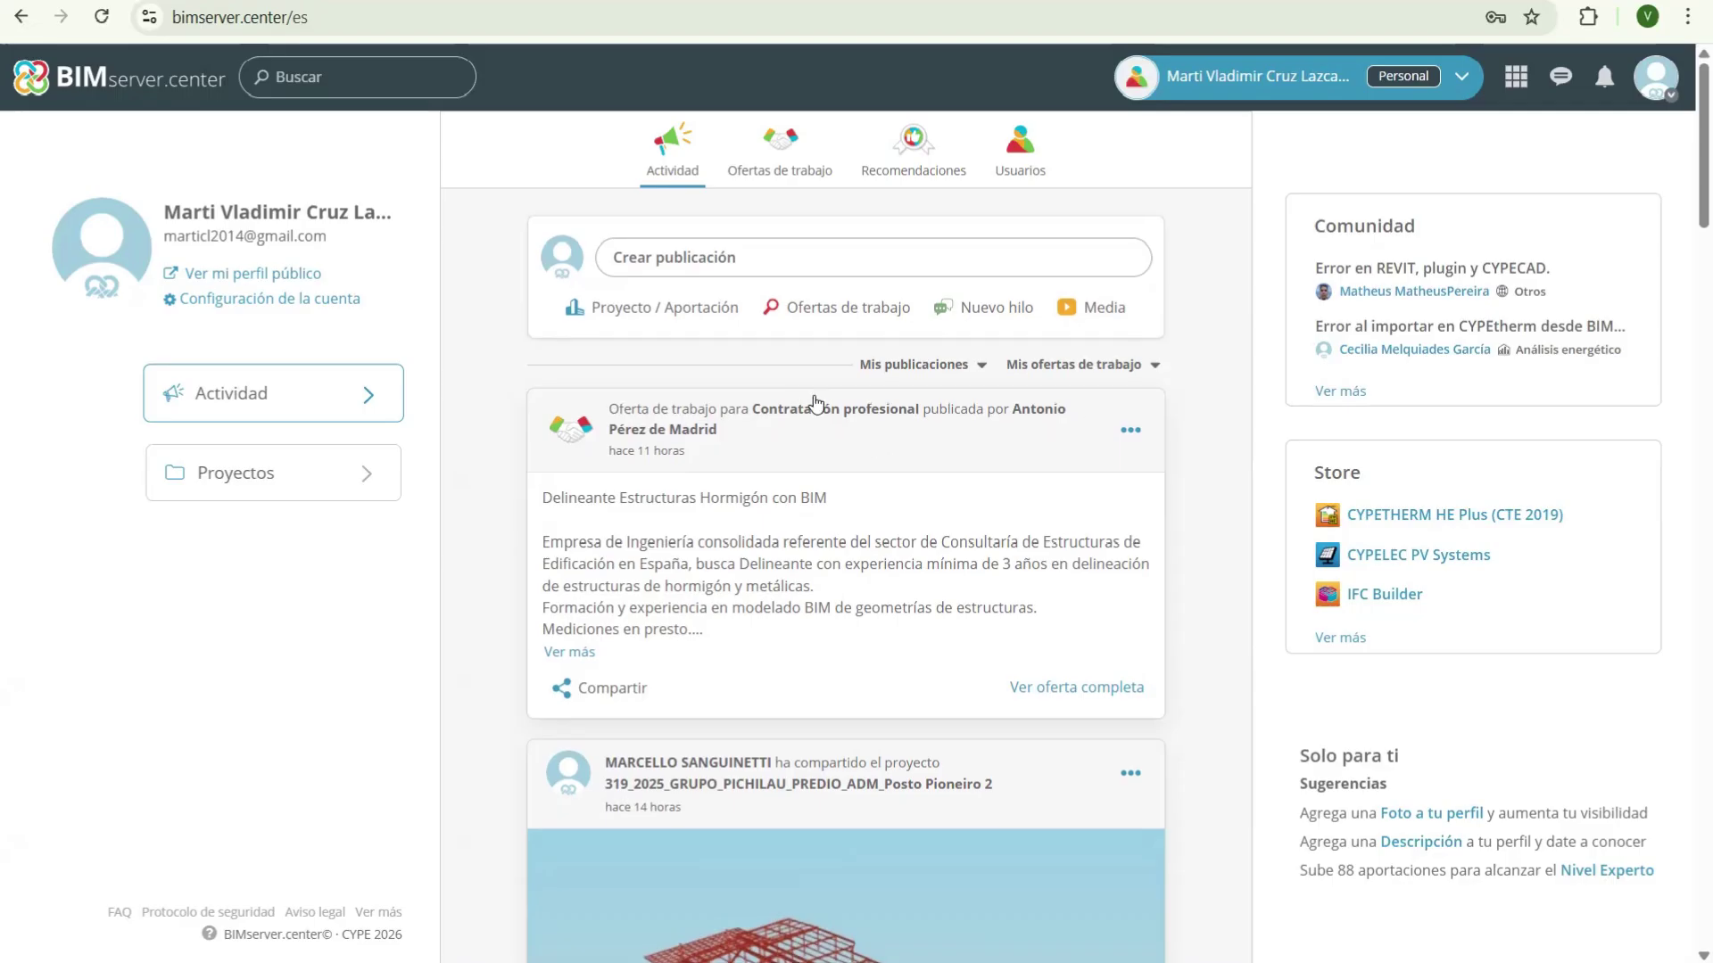
pyautogui.scroll(-5, 812, 405)
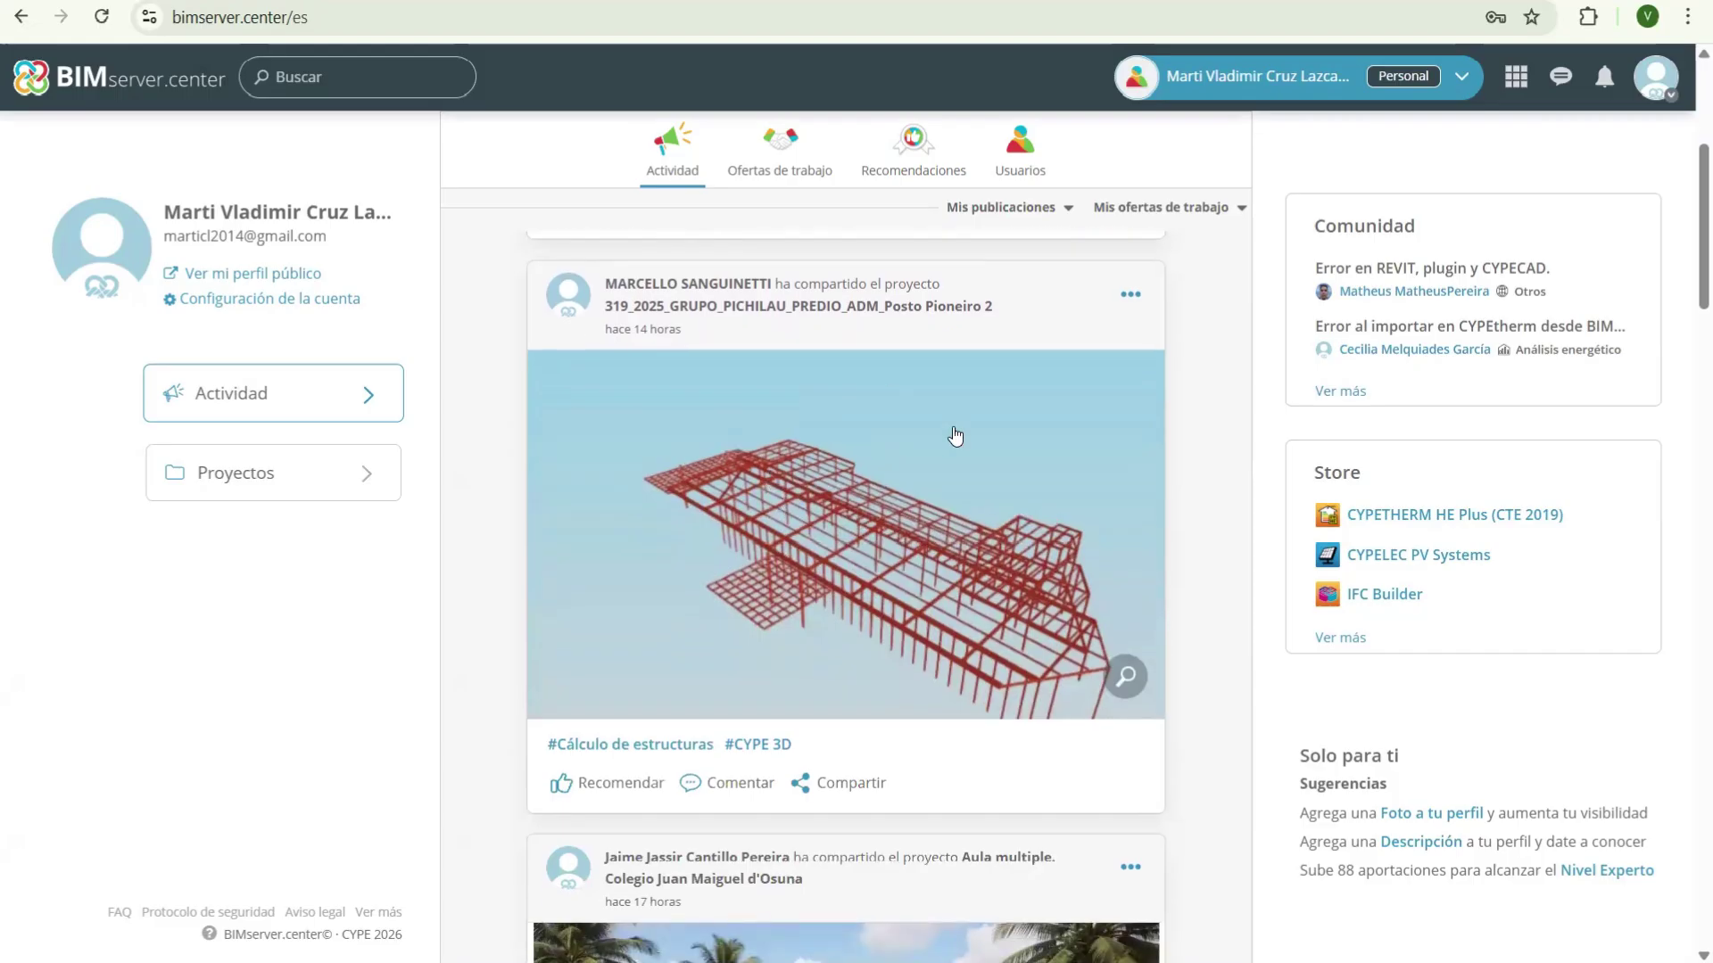
pyautogui.scroll(-4, 852, 419)
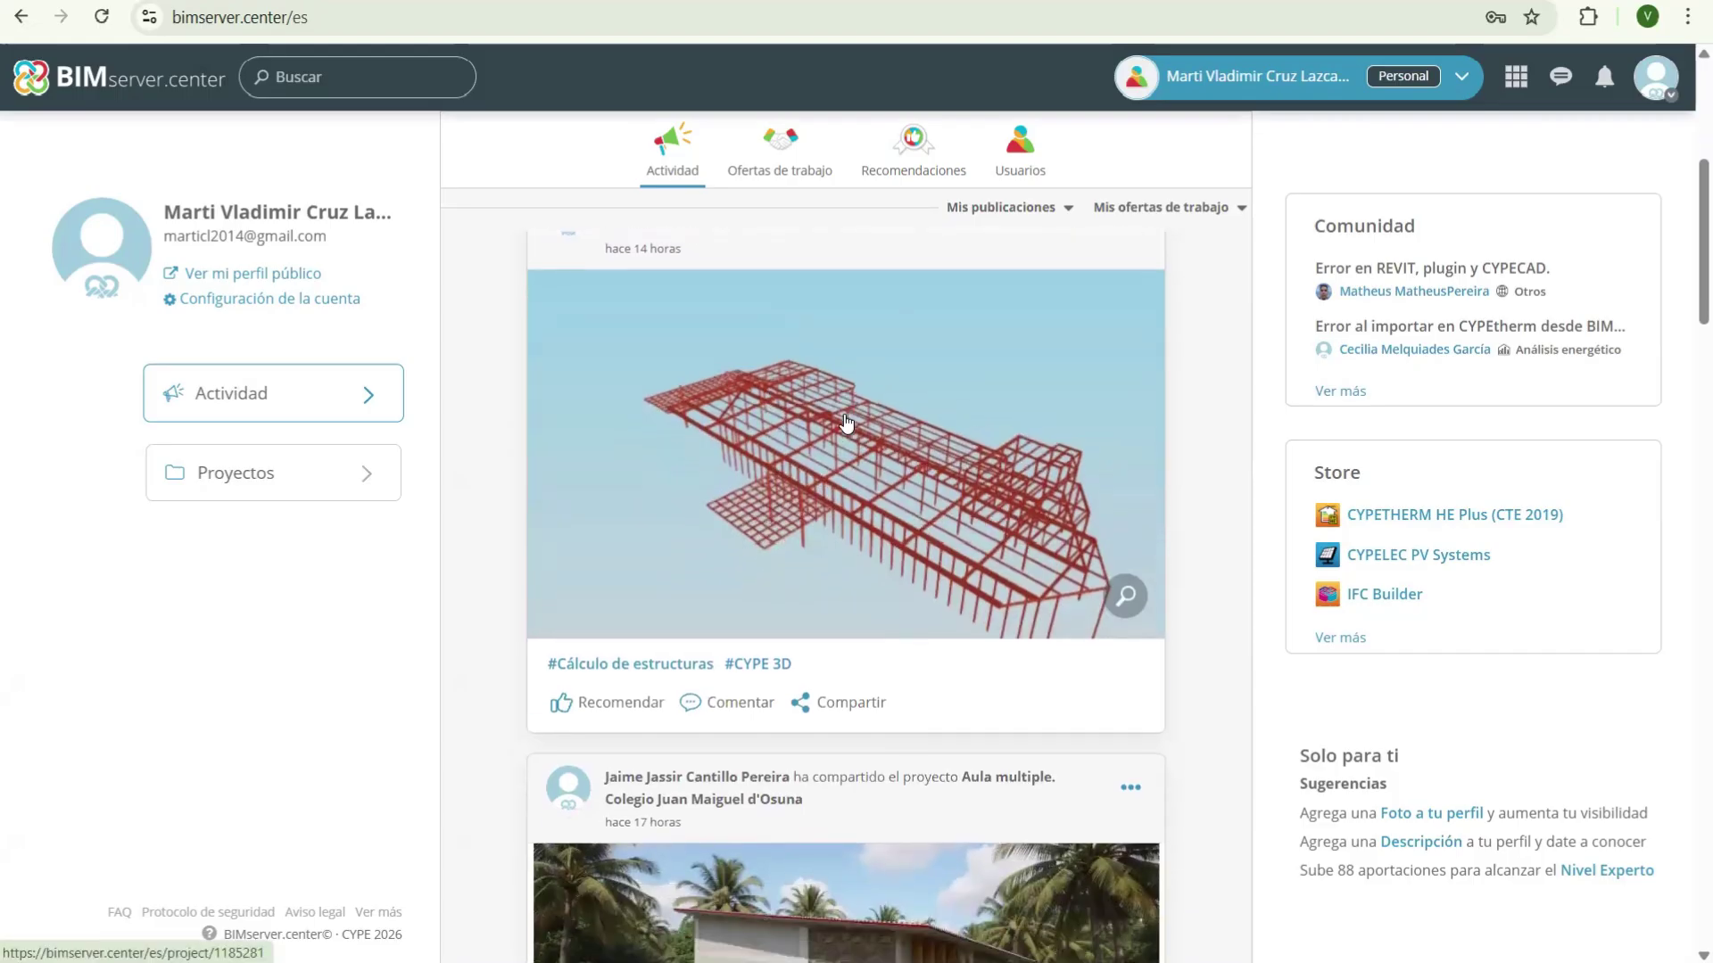
pyautogui.scroll(-5, 873, 415)
pyautogui.scroll(-4, 803, 446)
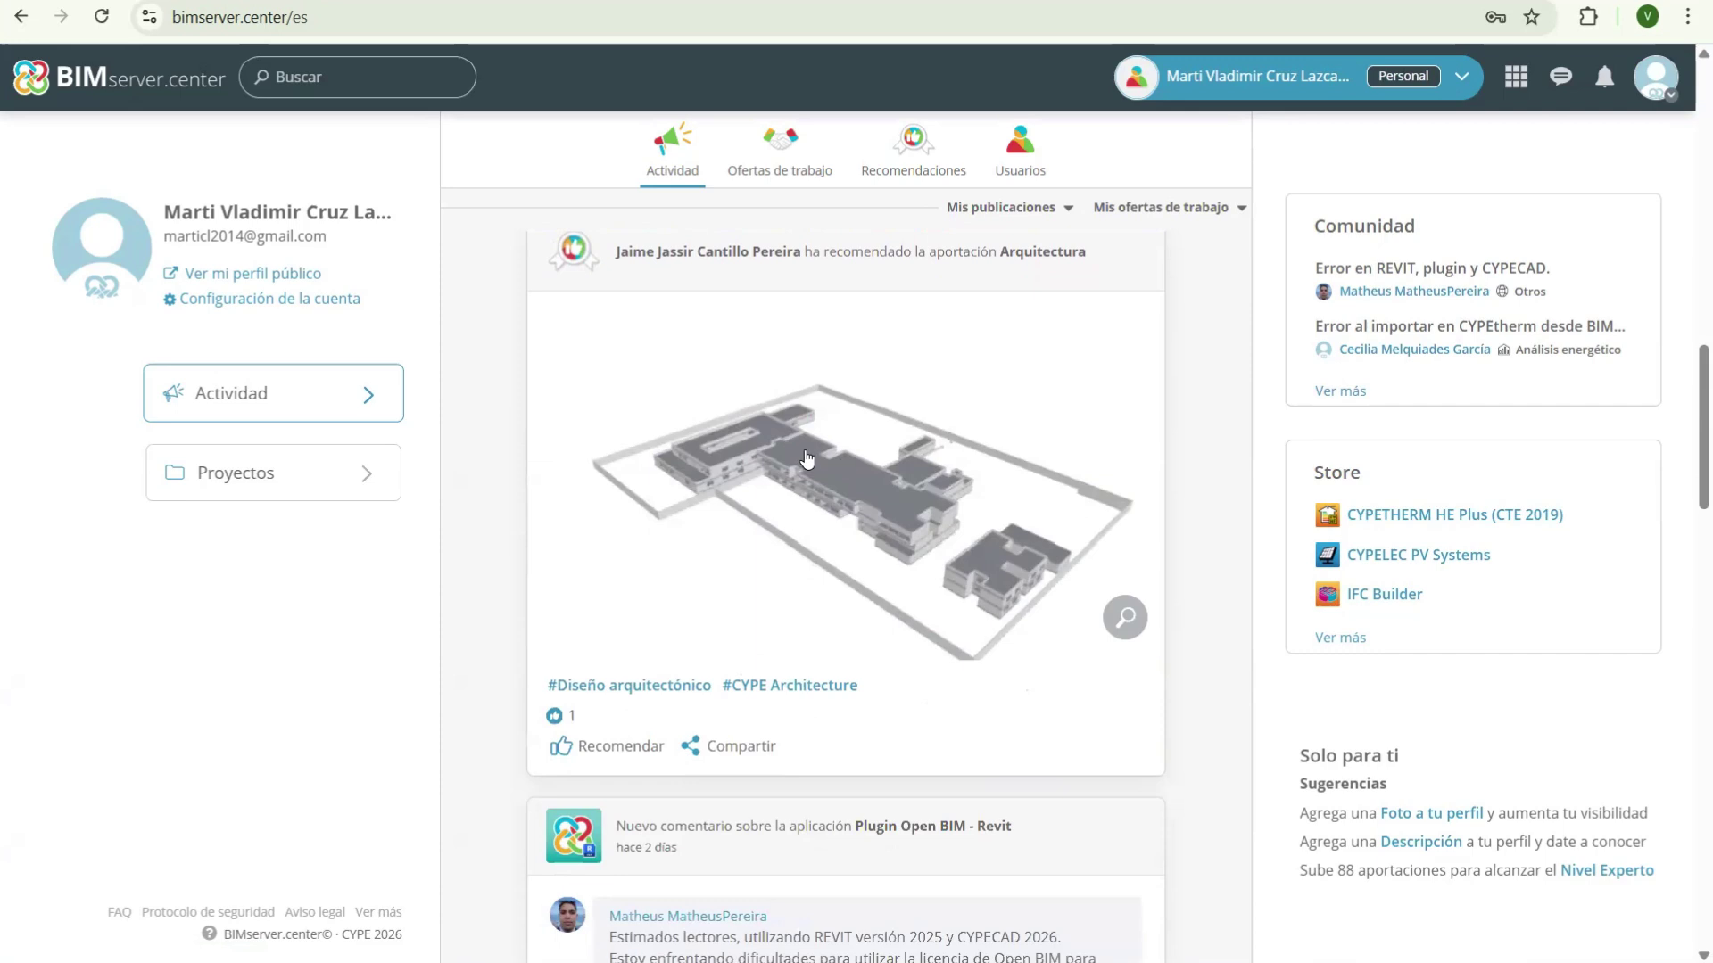
pyautogui.scroll(-10, 794, 455)
pyautogui.scroll(-4, 763, 468)
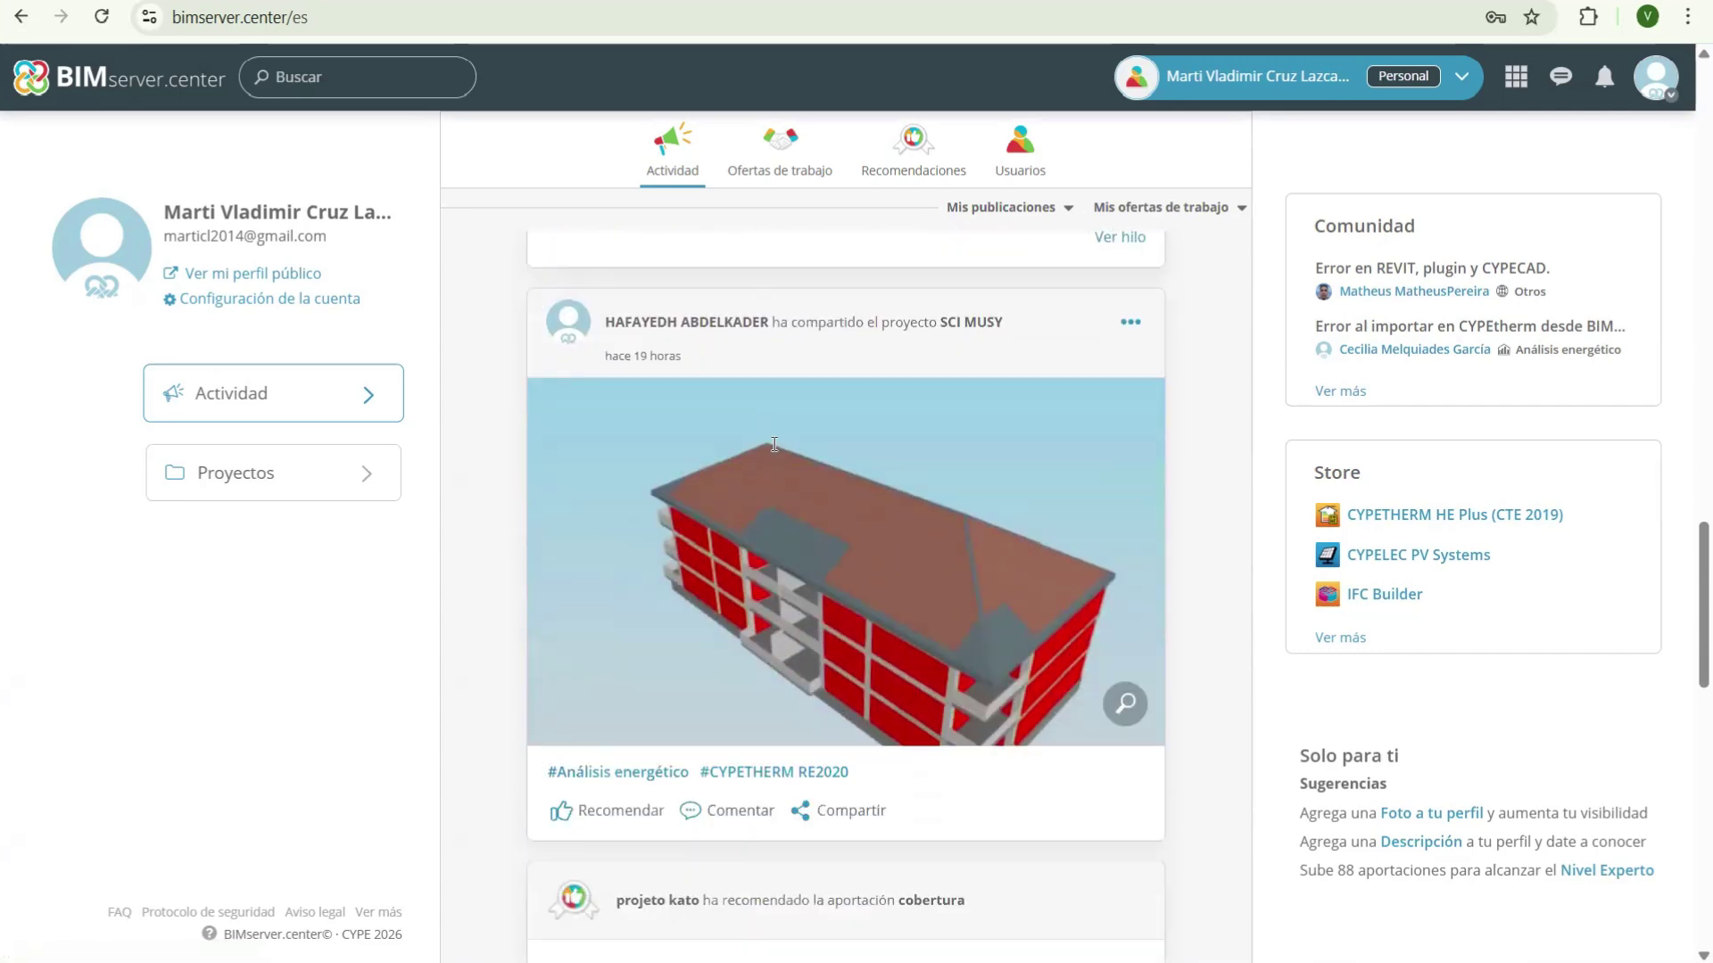
pyautogui.scroll(3, 826, 478)
pyautogui.scroll(-5, 858, 518)
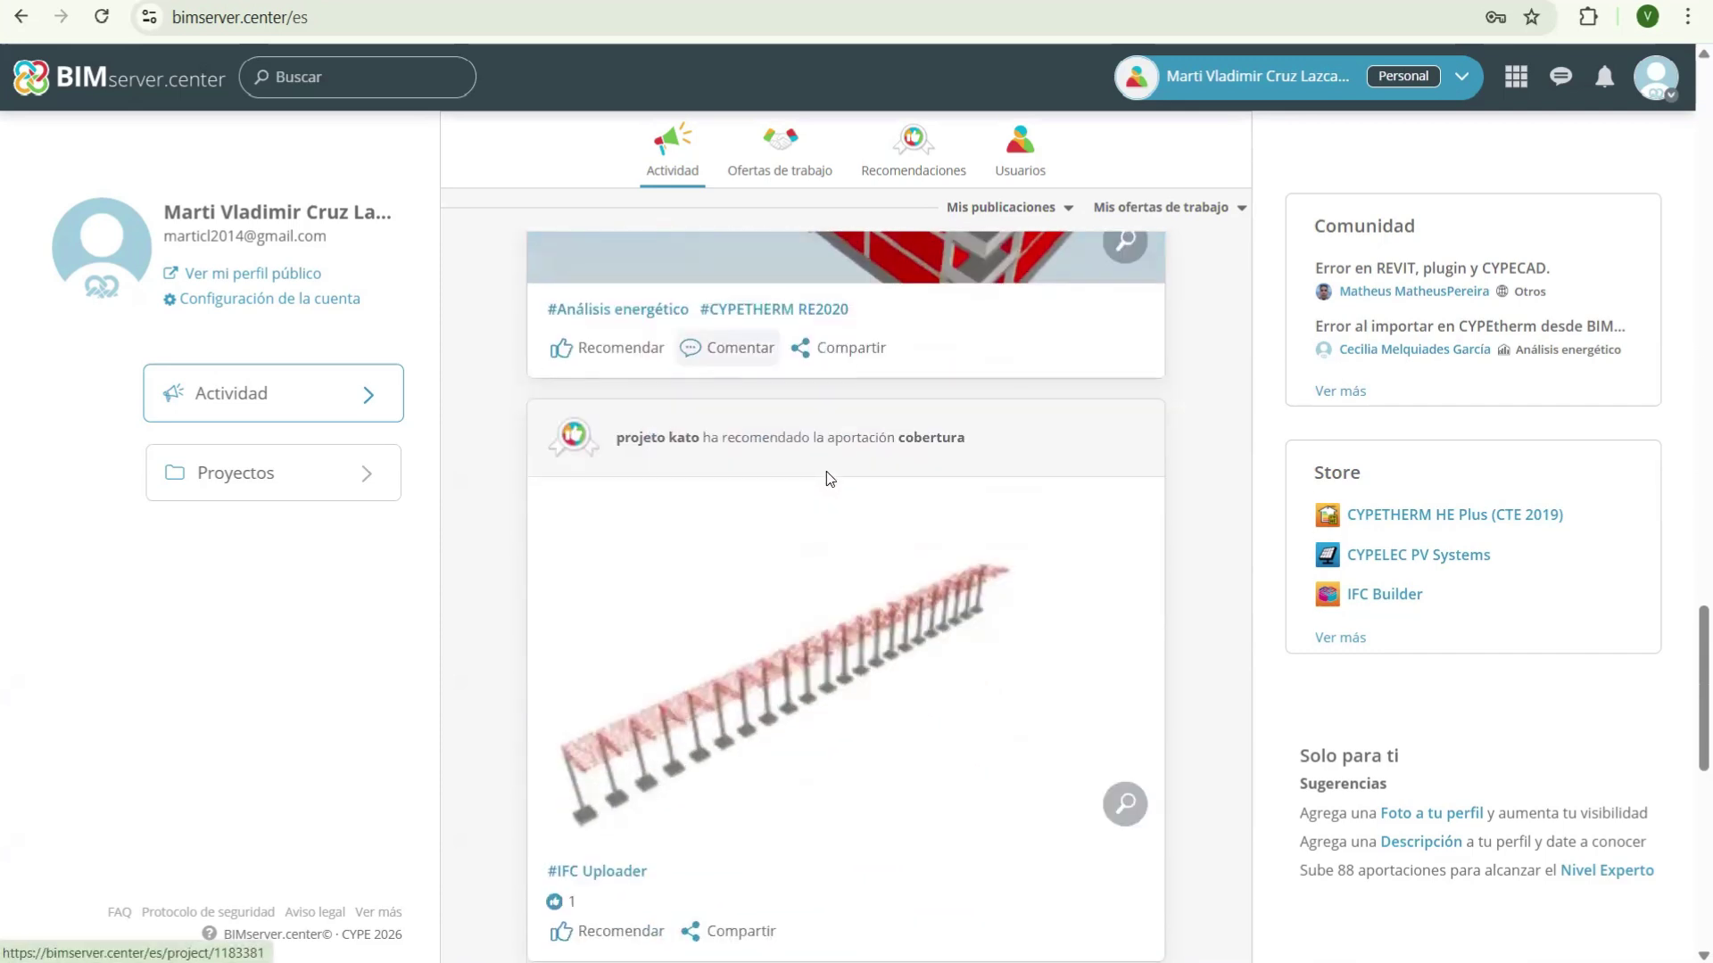
pyautogui.scroll(5, 831, 482)
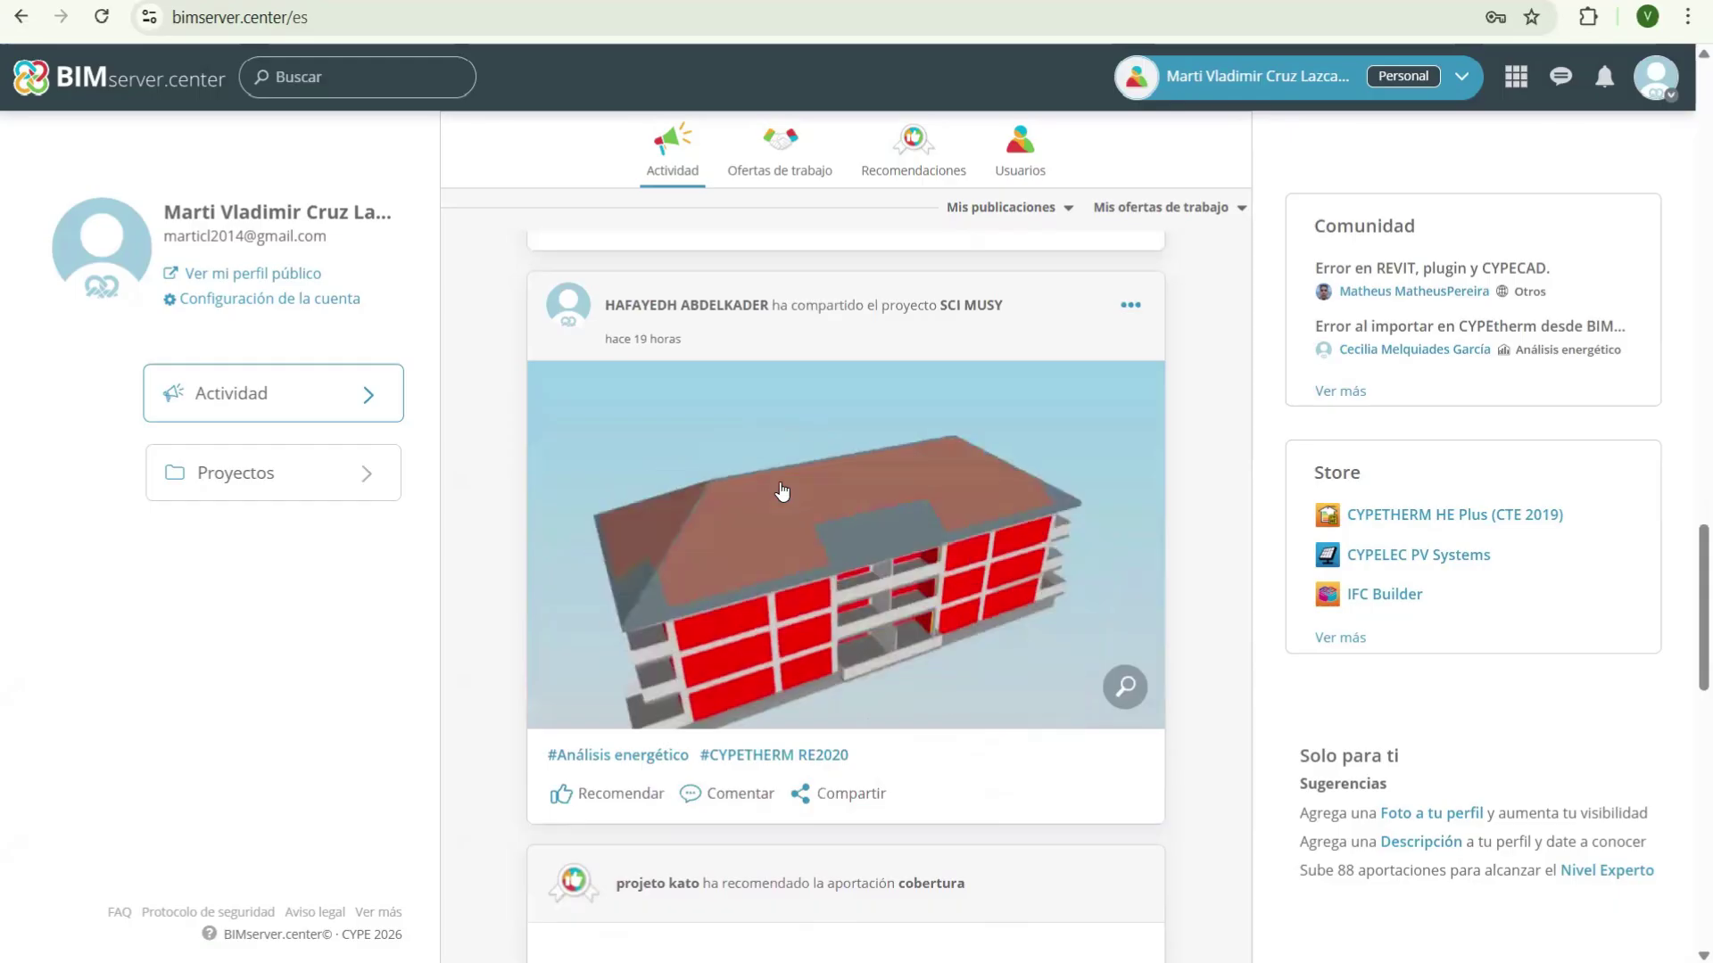
pyautogui.scroll(-7, 875, 479)
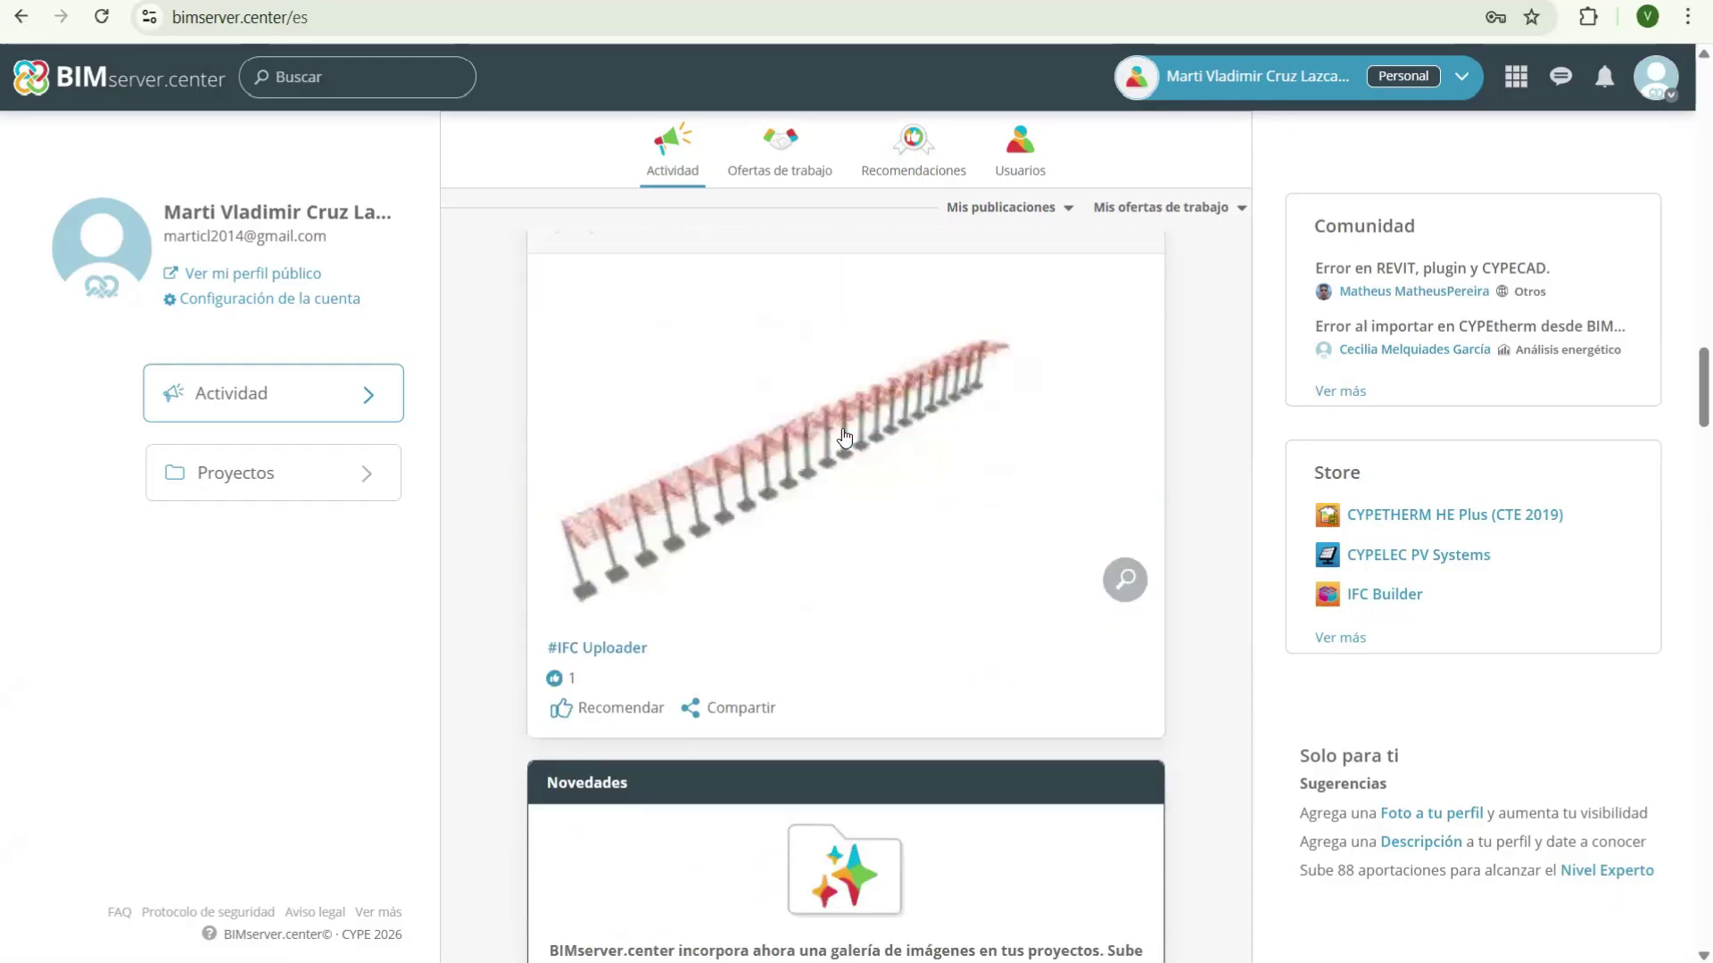
pyautogui.scroll(-6, 833, 509)
pyautogui.scroll(-1, 1059, 459)
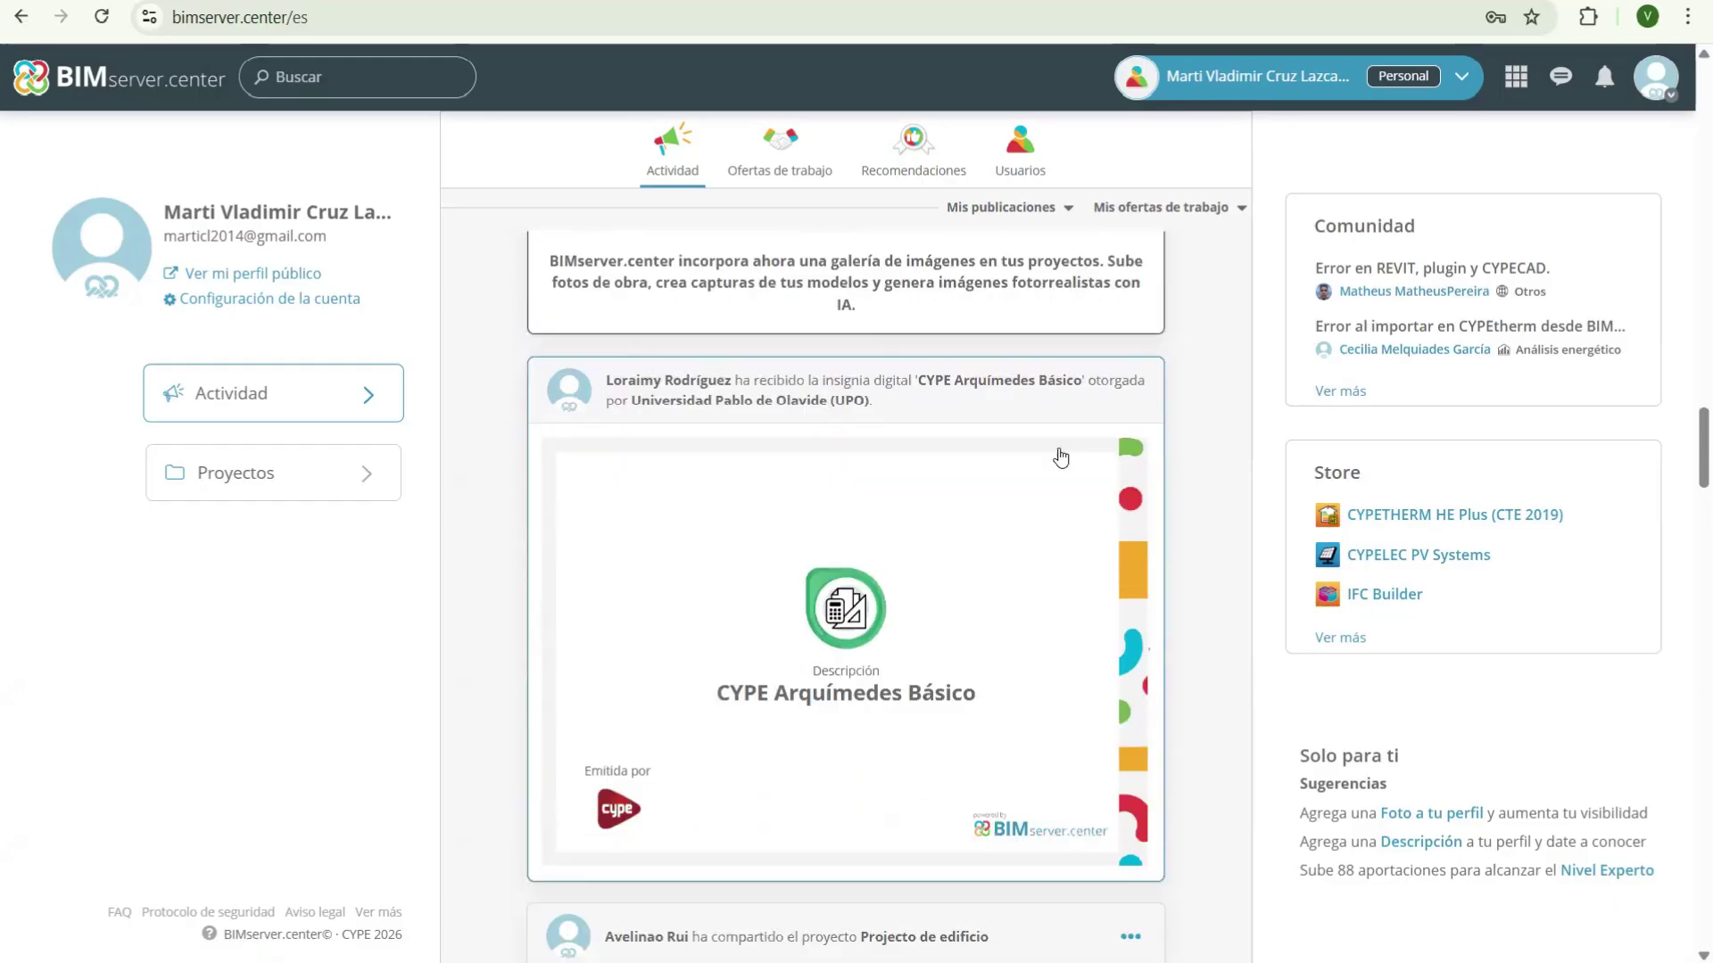
pyautogui.scroll(-6, 782, 568)
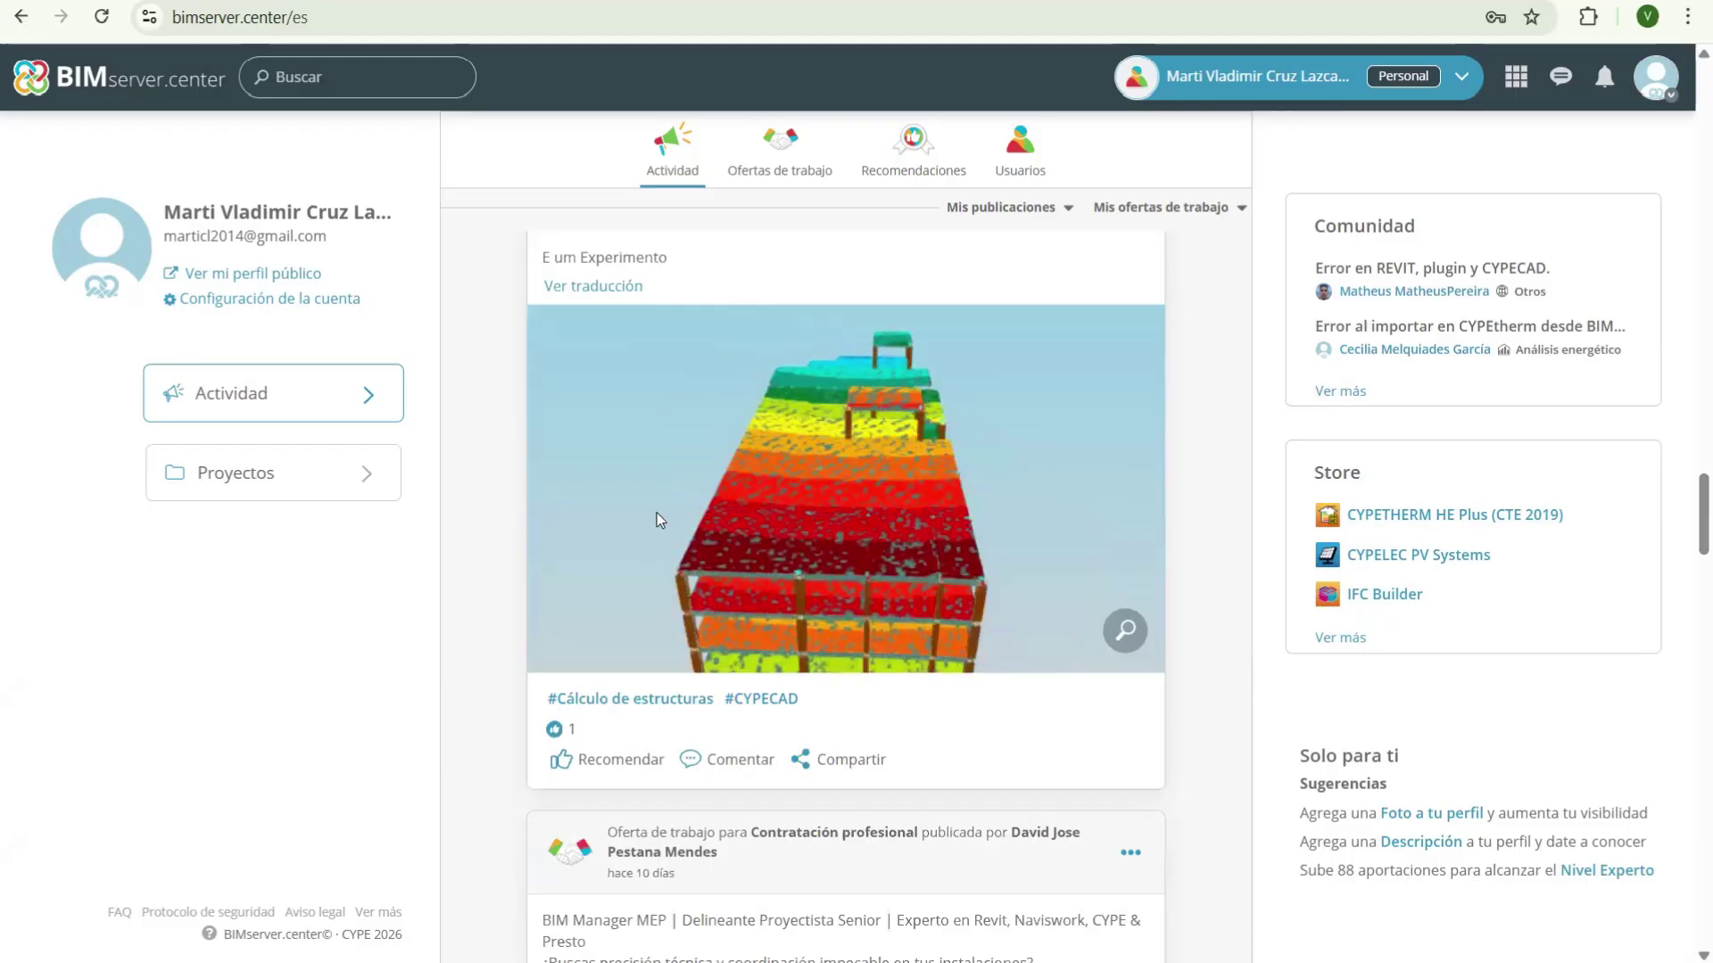
pyautogui.scroll(-5, 660, 518)
pyautogui.scroll(2, 683, 520)
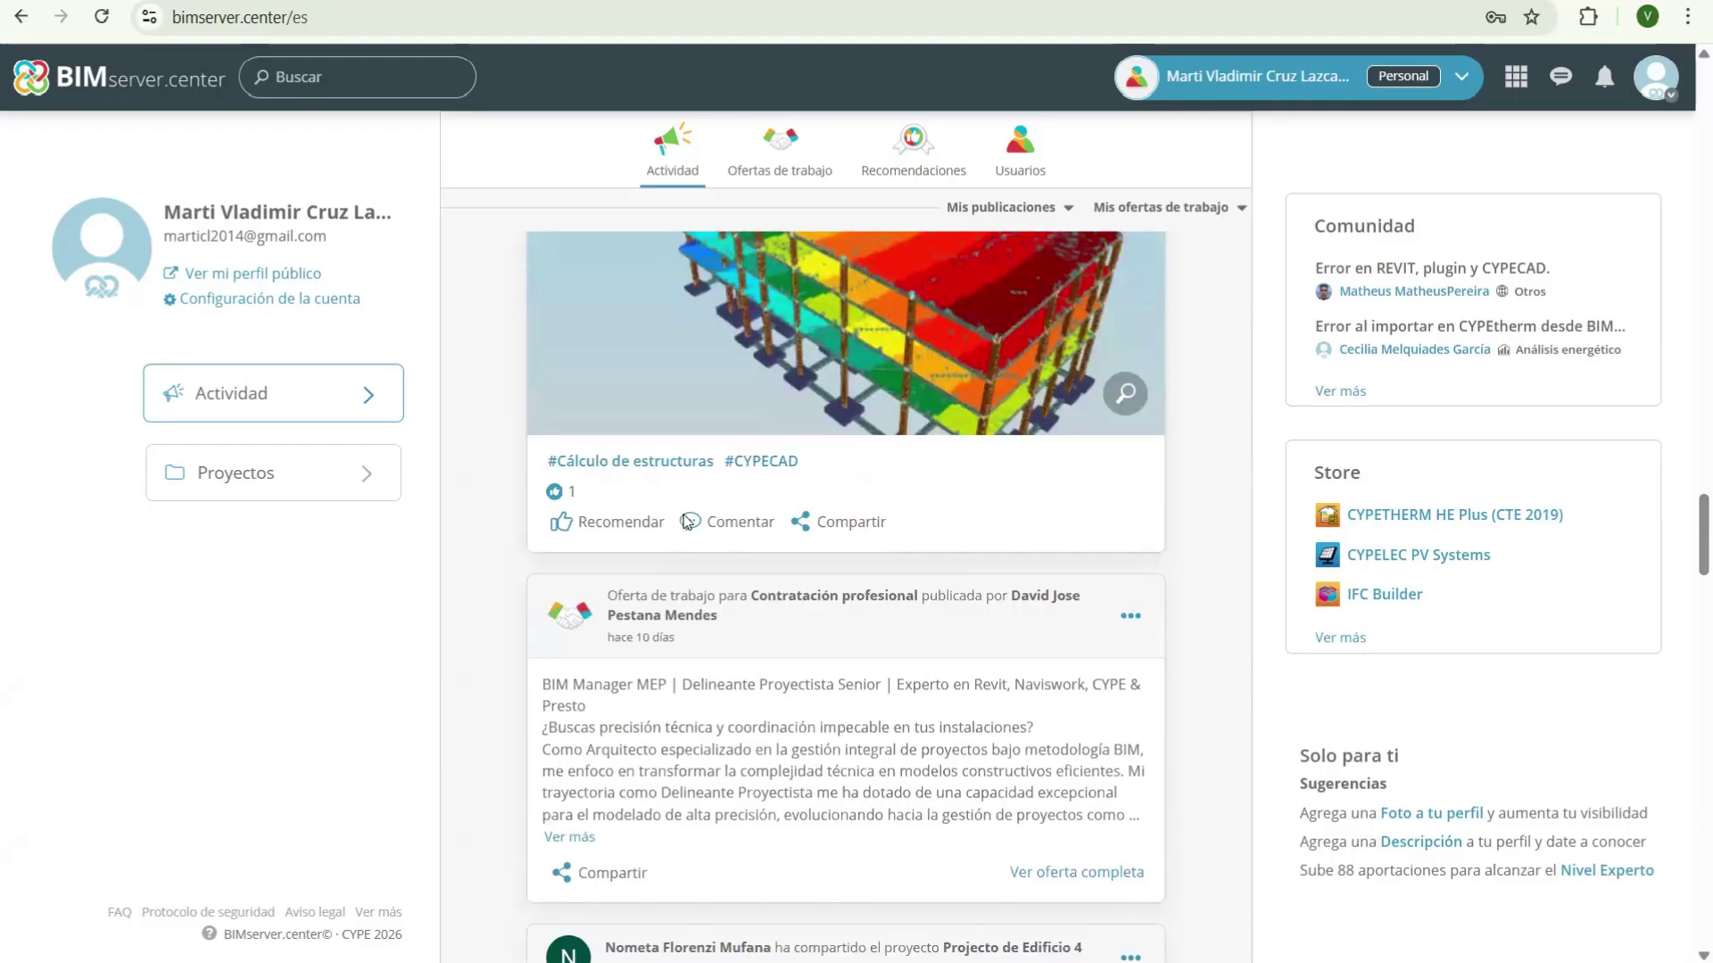
pyautogui.scroll(1, 687, 521)
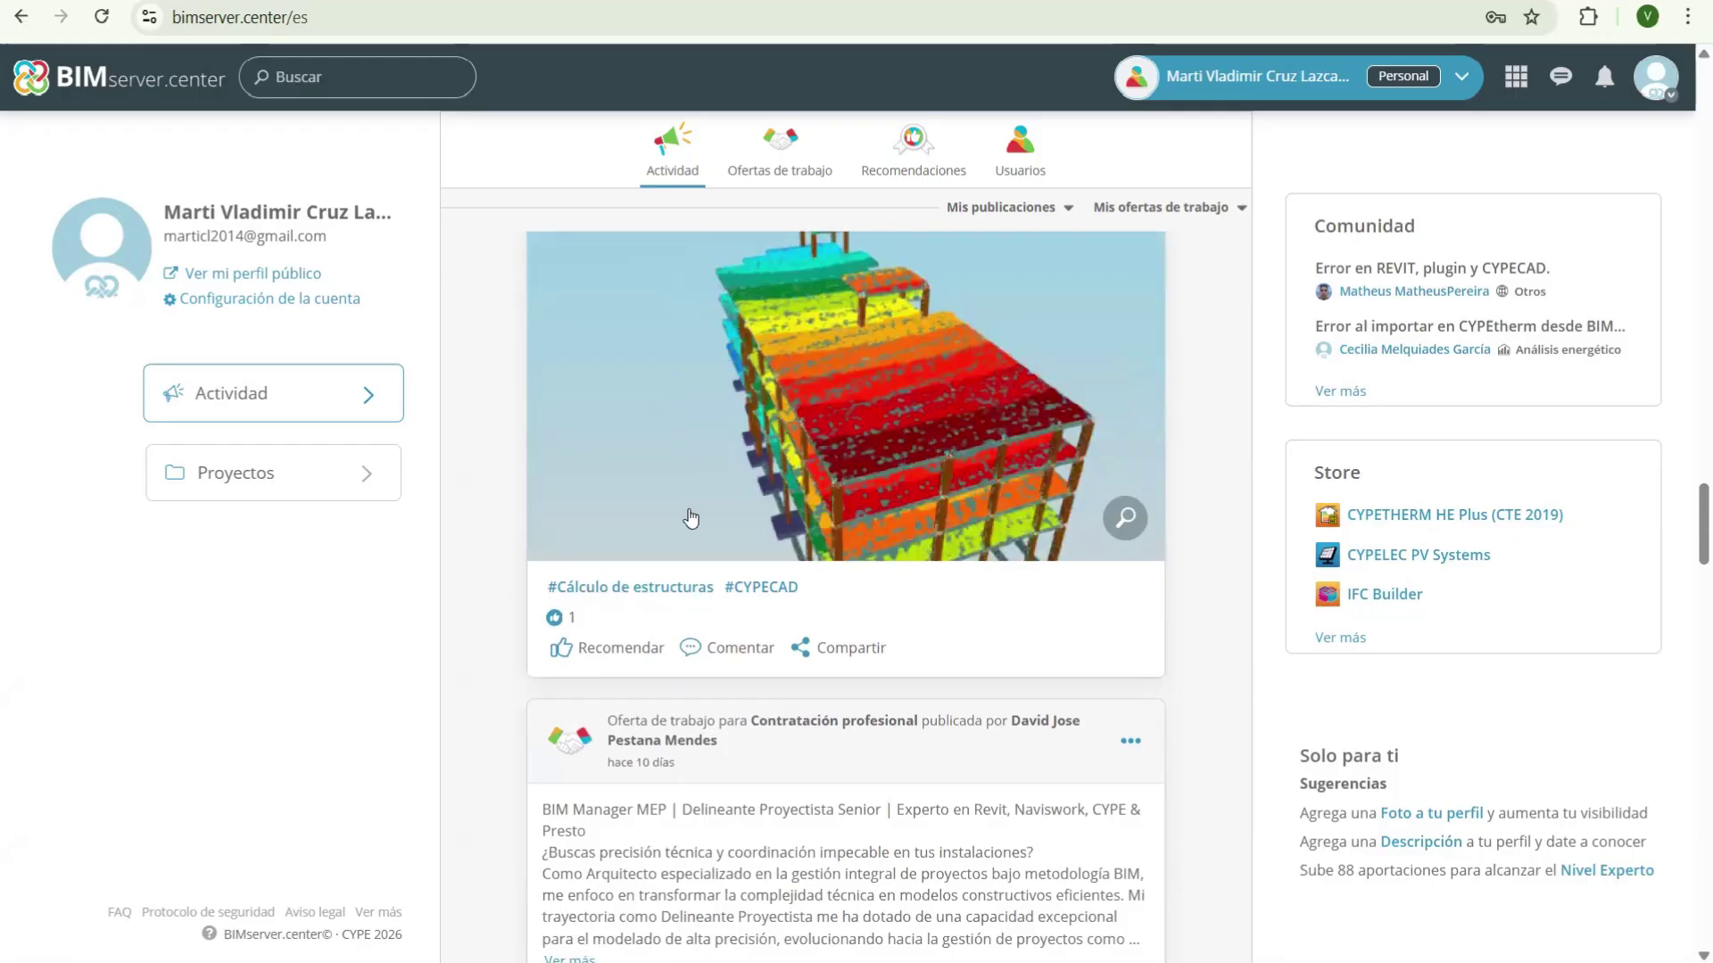
pyautogui.scroll(-4, 714, 401)
pyautogui.scroll(-10, 728, 356)
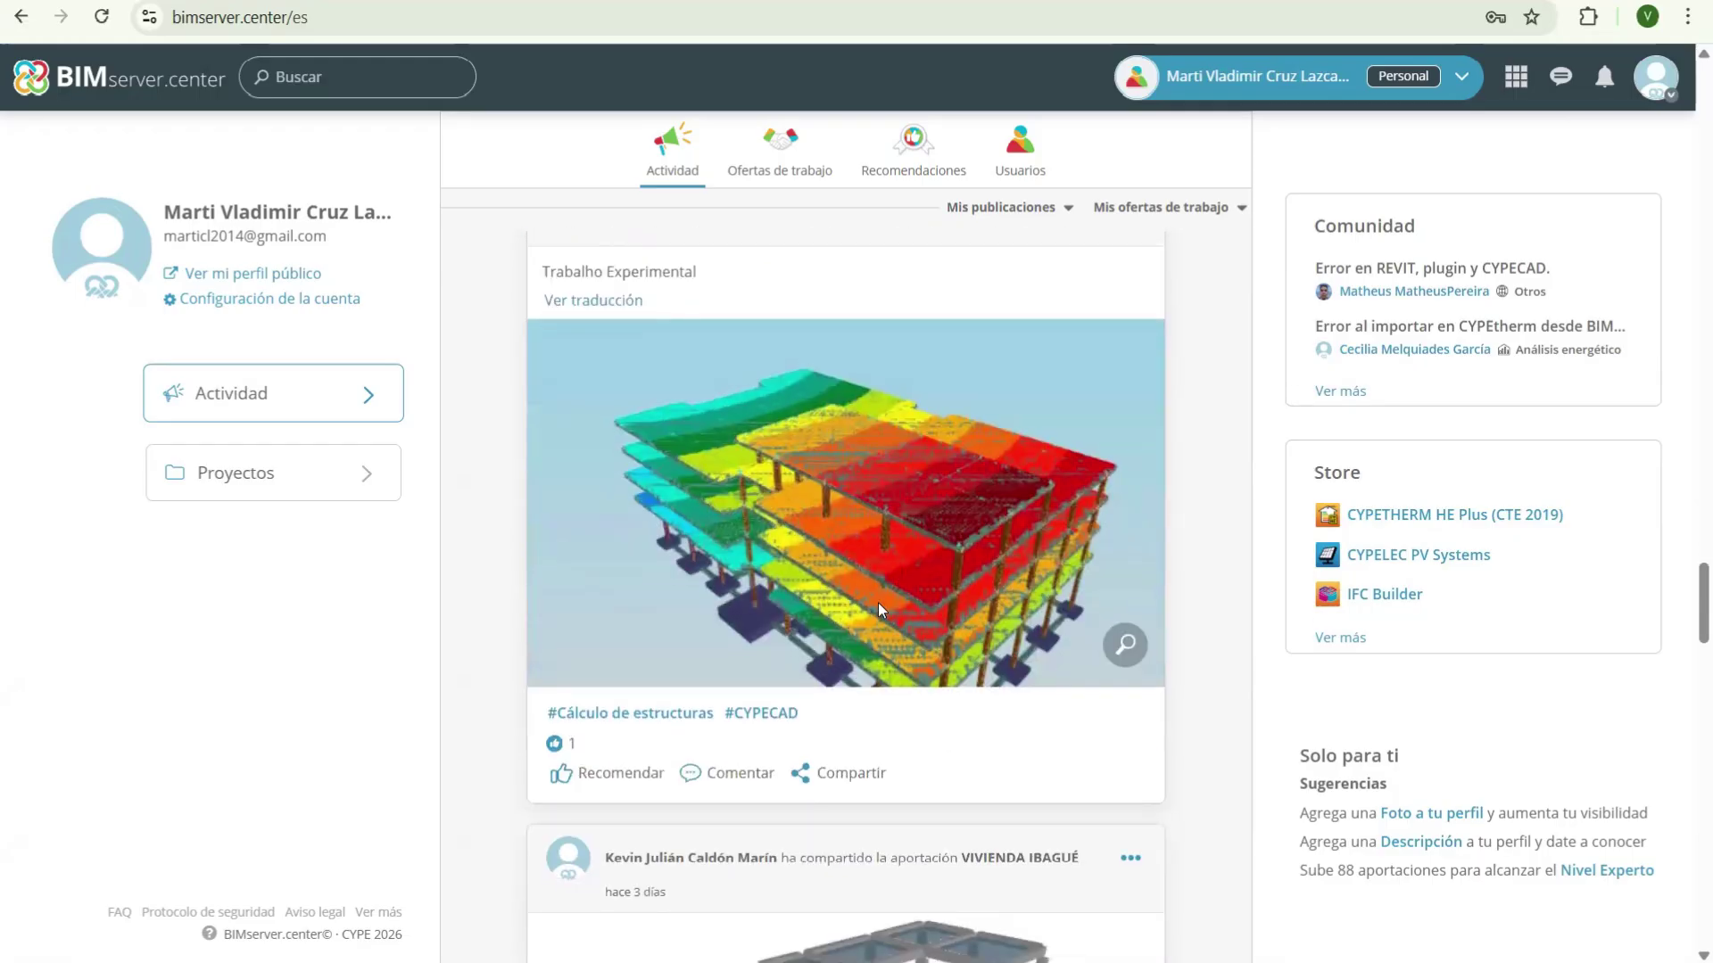
pyautogui.scroll(-5, 838, 517)
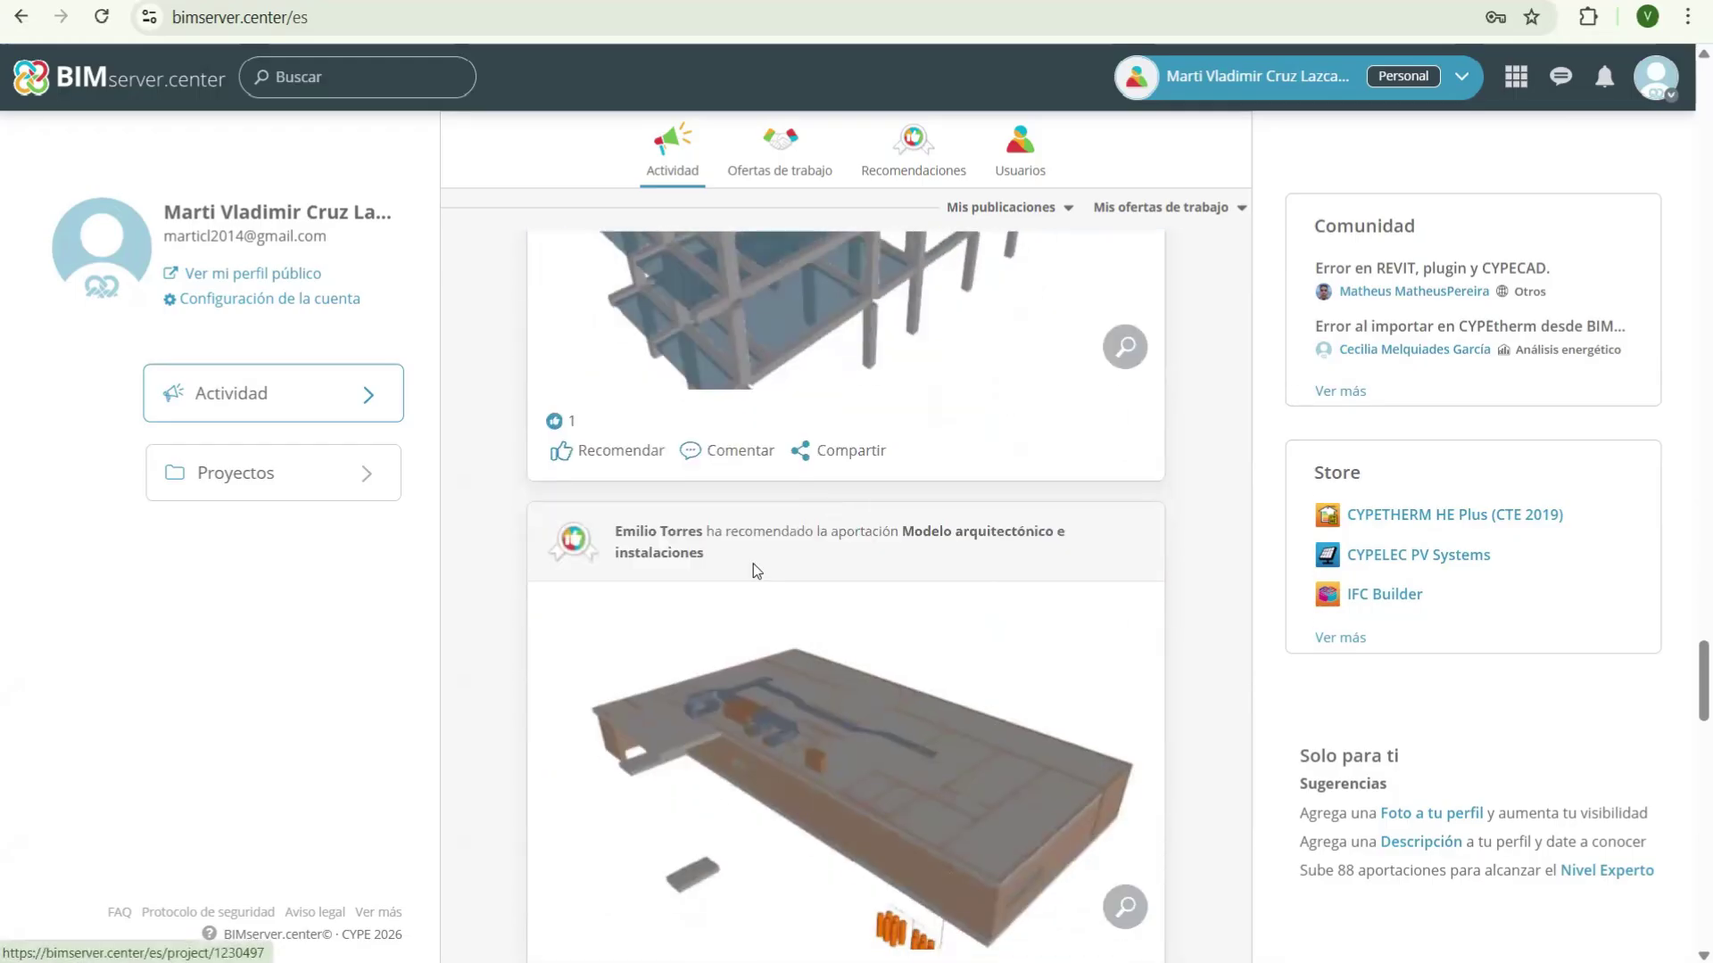
pyautogui.scroll(-4, 753, 564)
pyautogui.scroll(3, 825, 629)
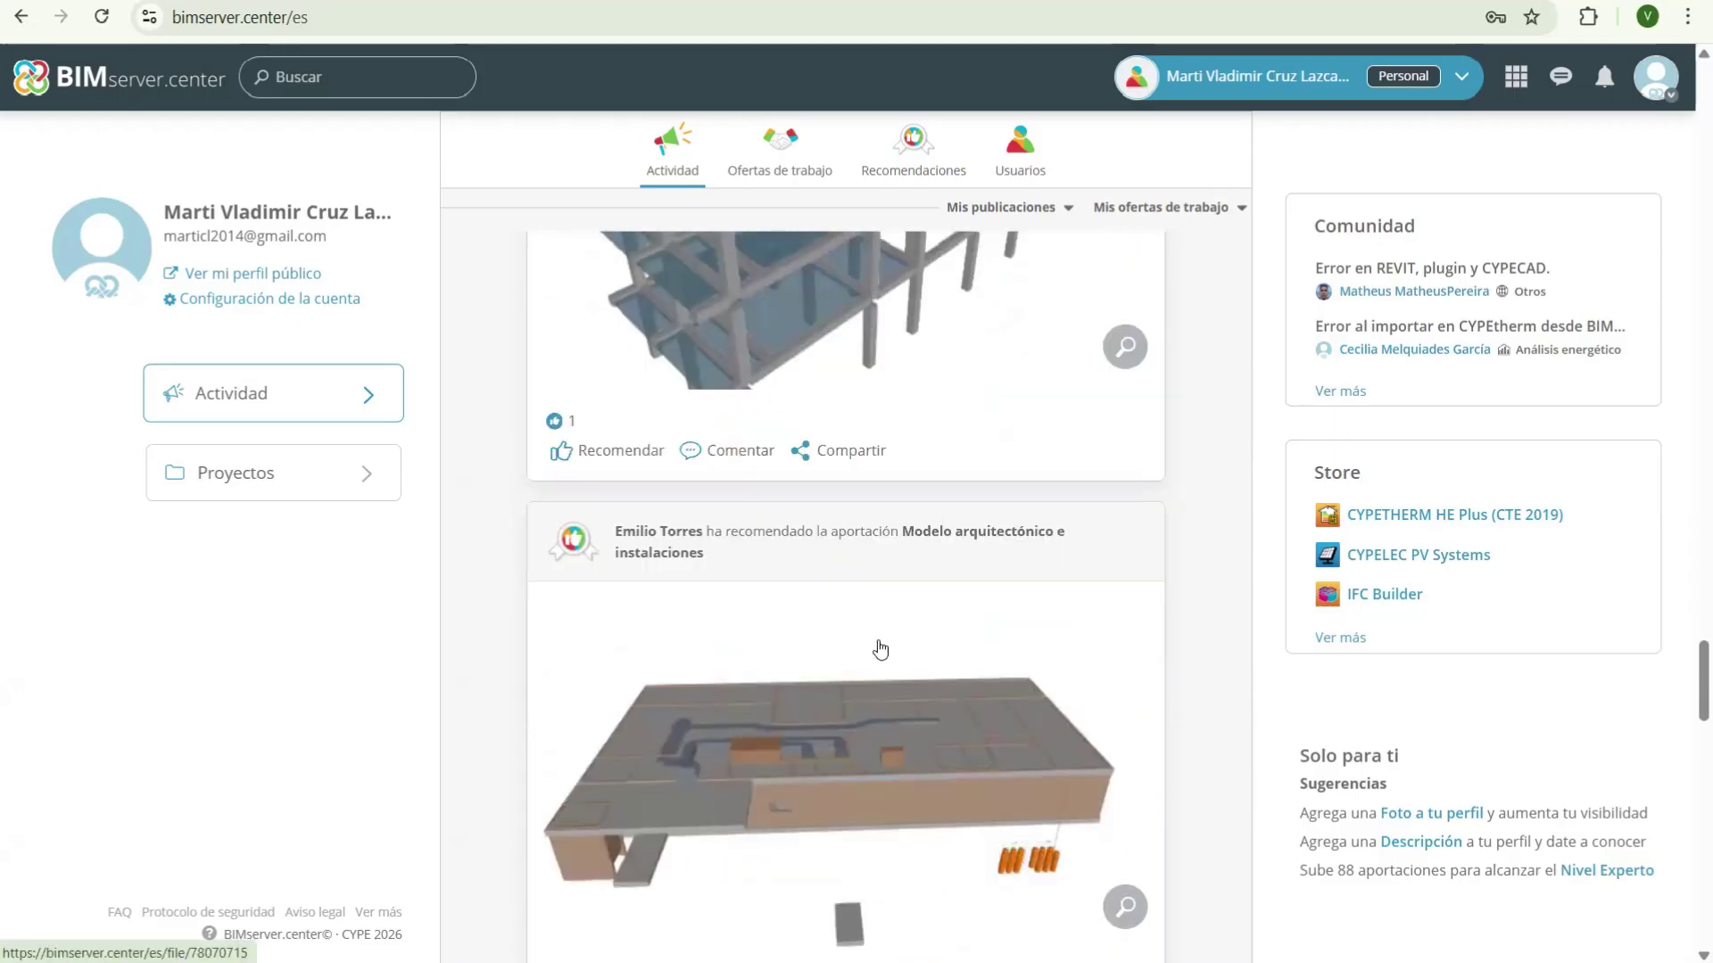
pyautogui.scroll(-1, 901, 657)
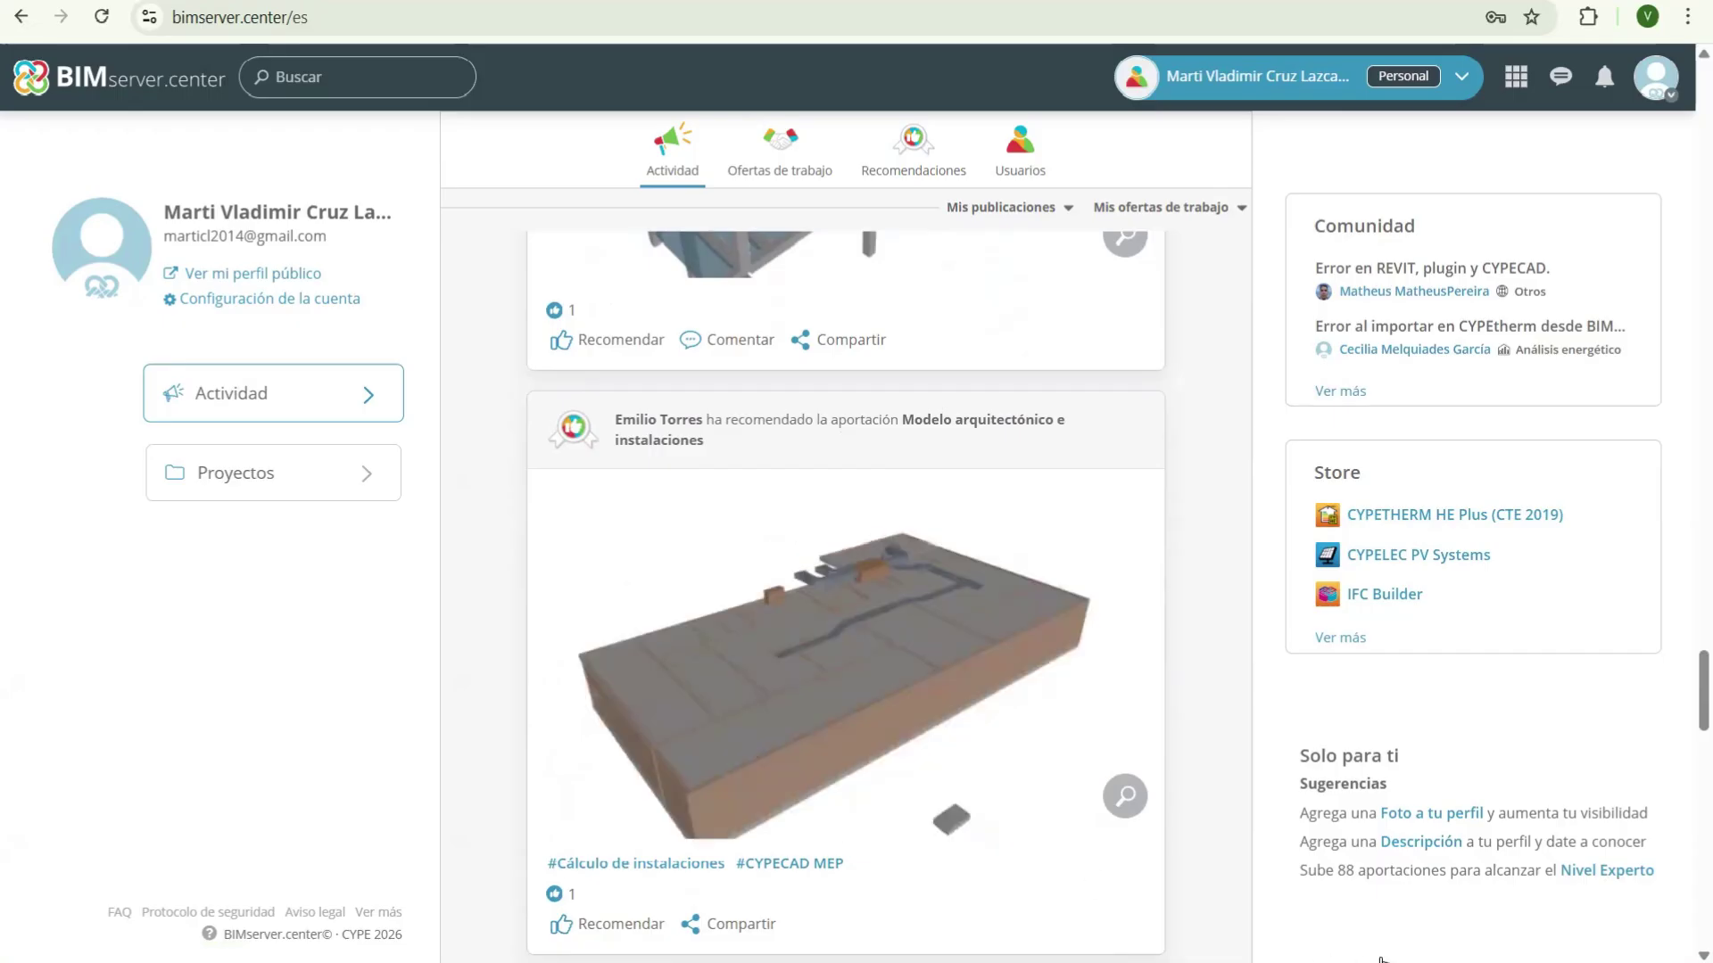
pyautogui.scroll(-5, 992, 693)
pyautogui.scroll(-10, 932, 635)
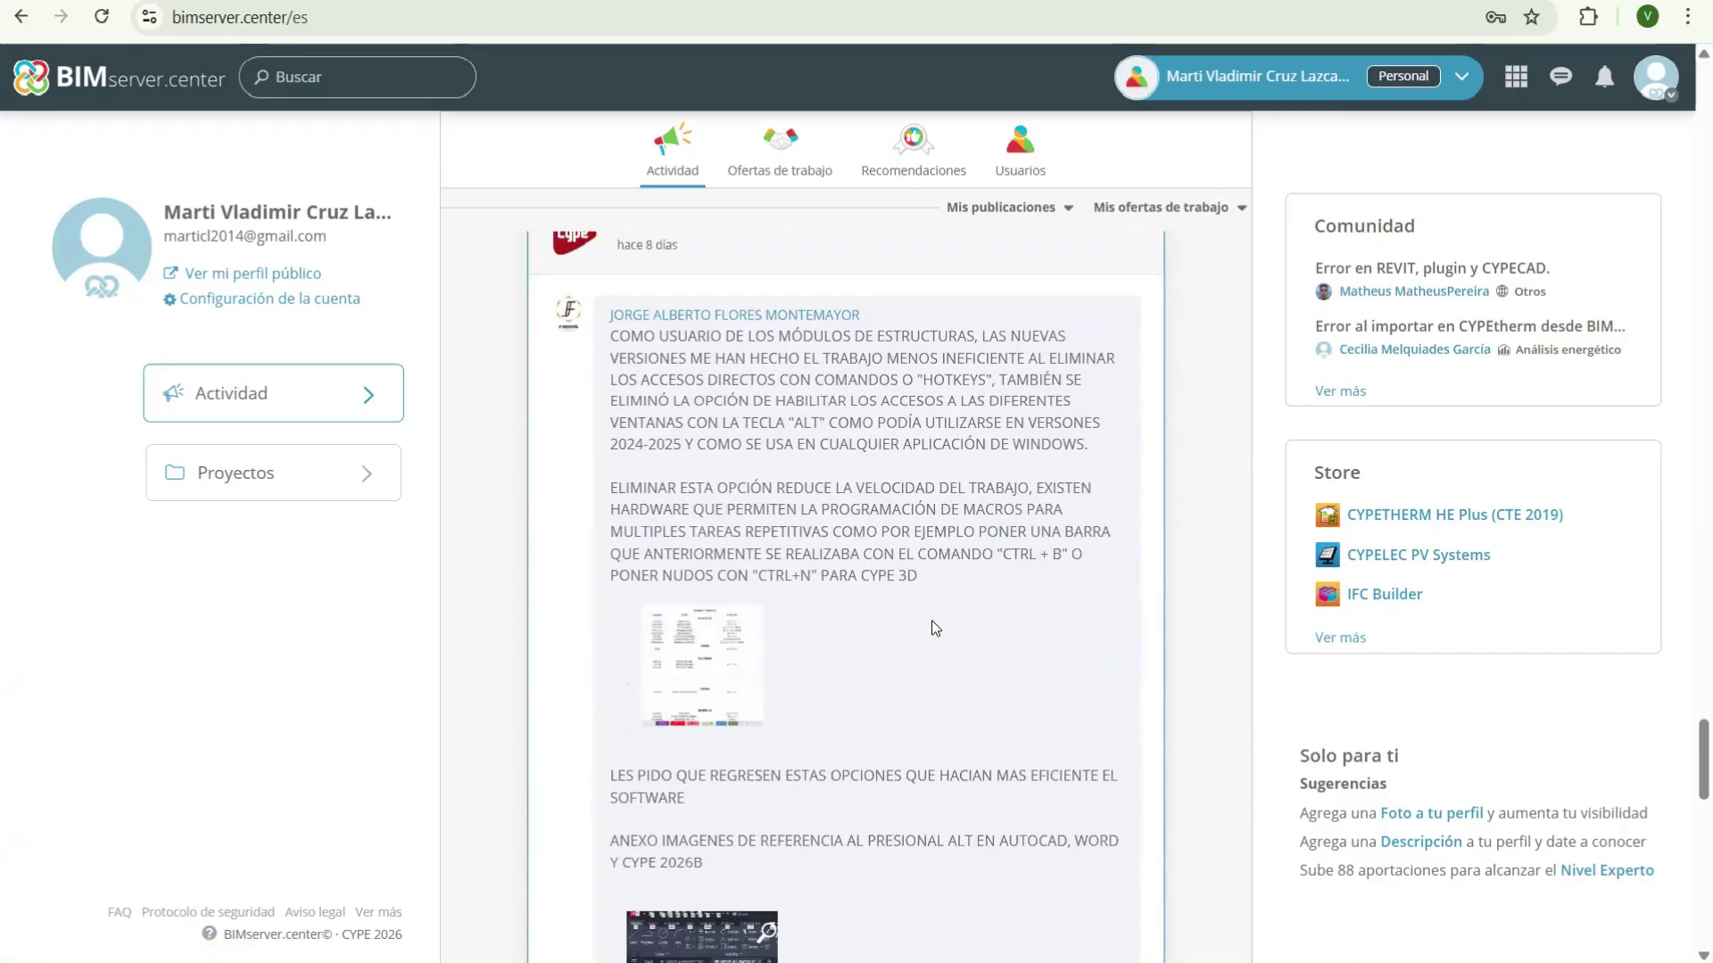
pyautogui.scroll(-9, 907, 592)
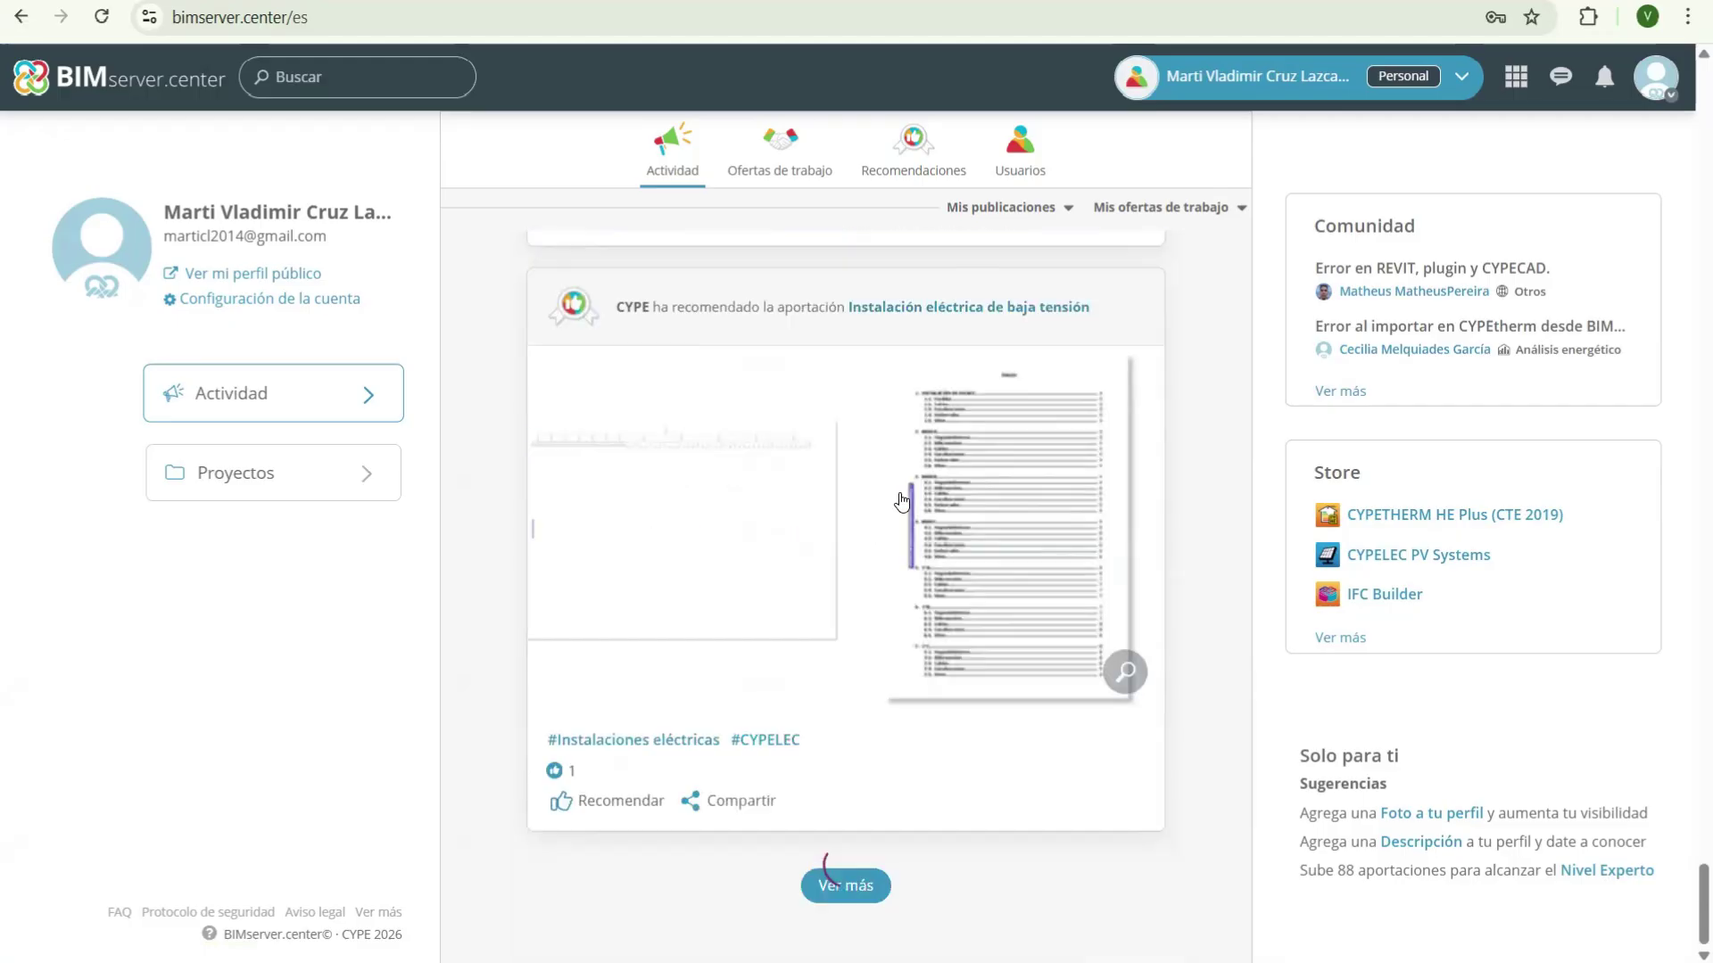
pyautogui.scroll(-5, 1122, 522)
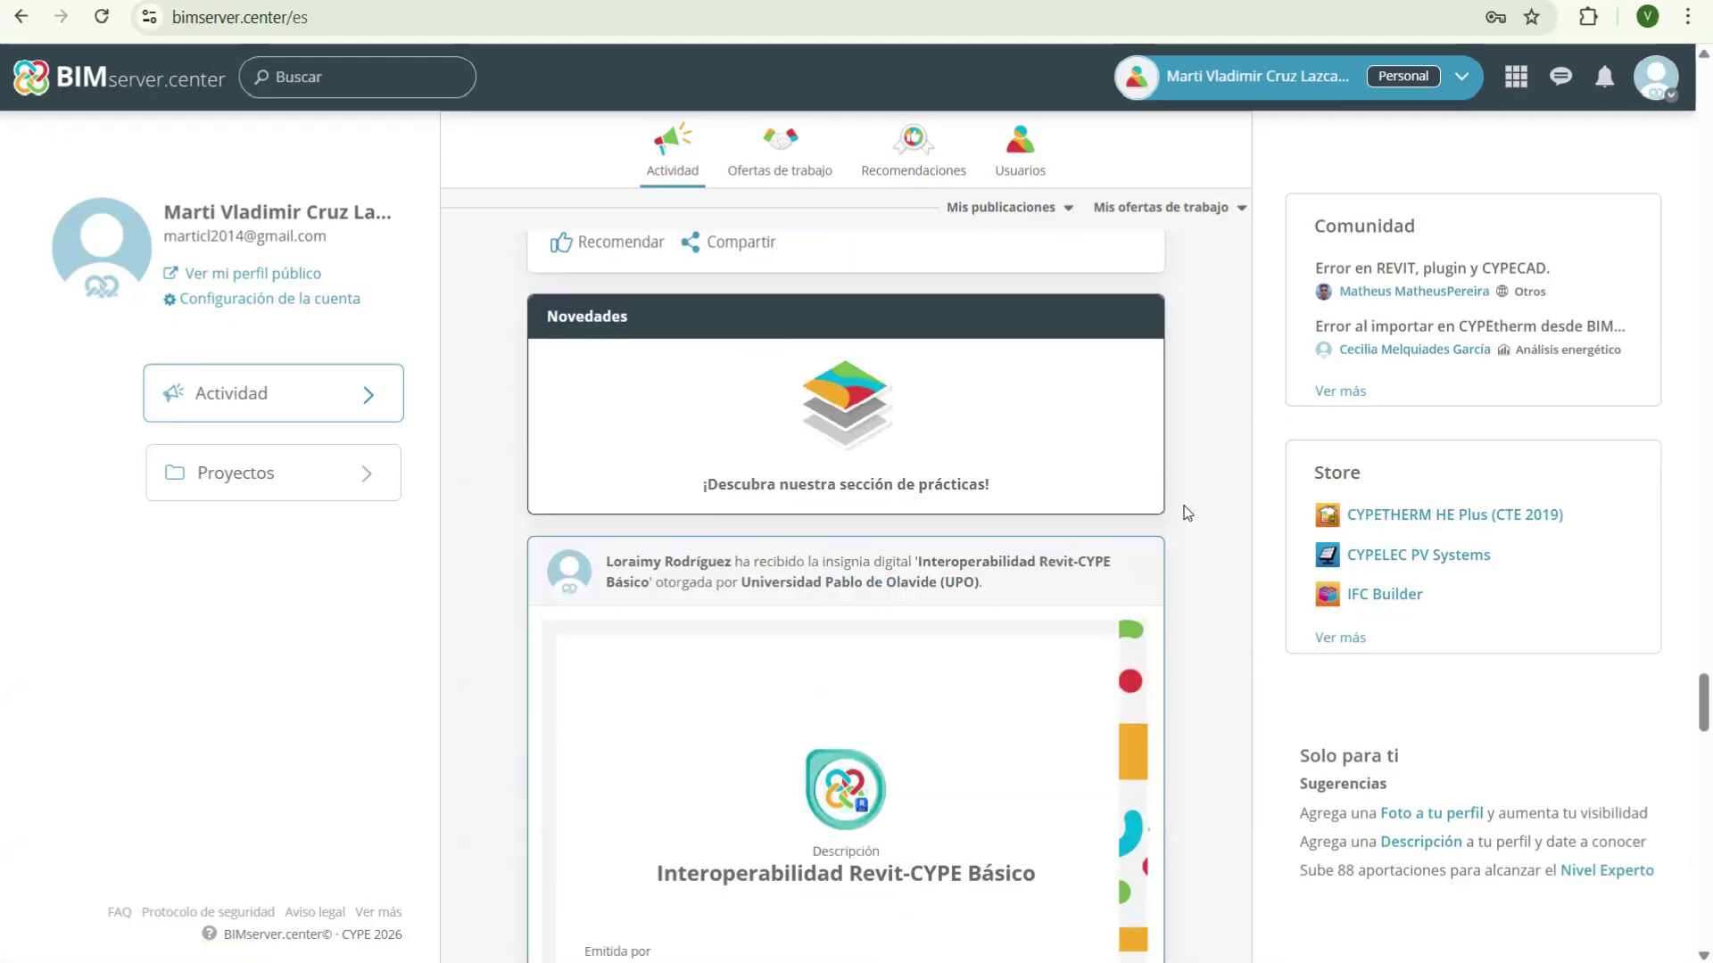
pyautogui.scroll(-8, 1189, 515)
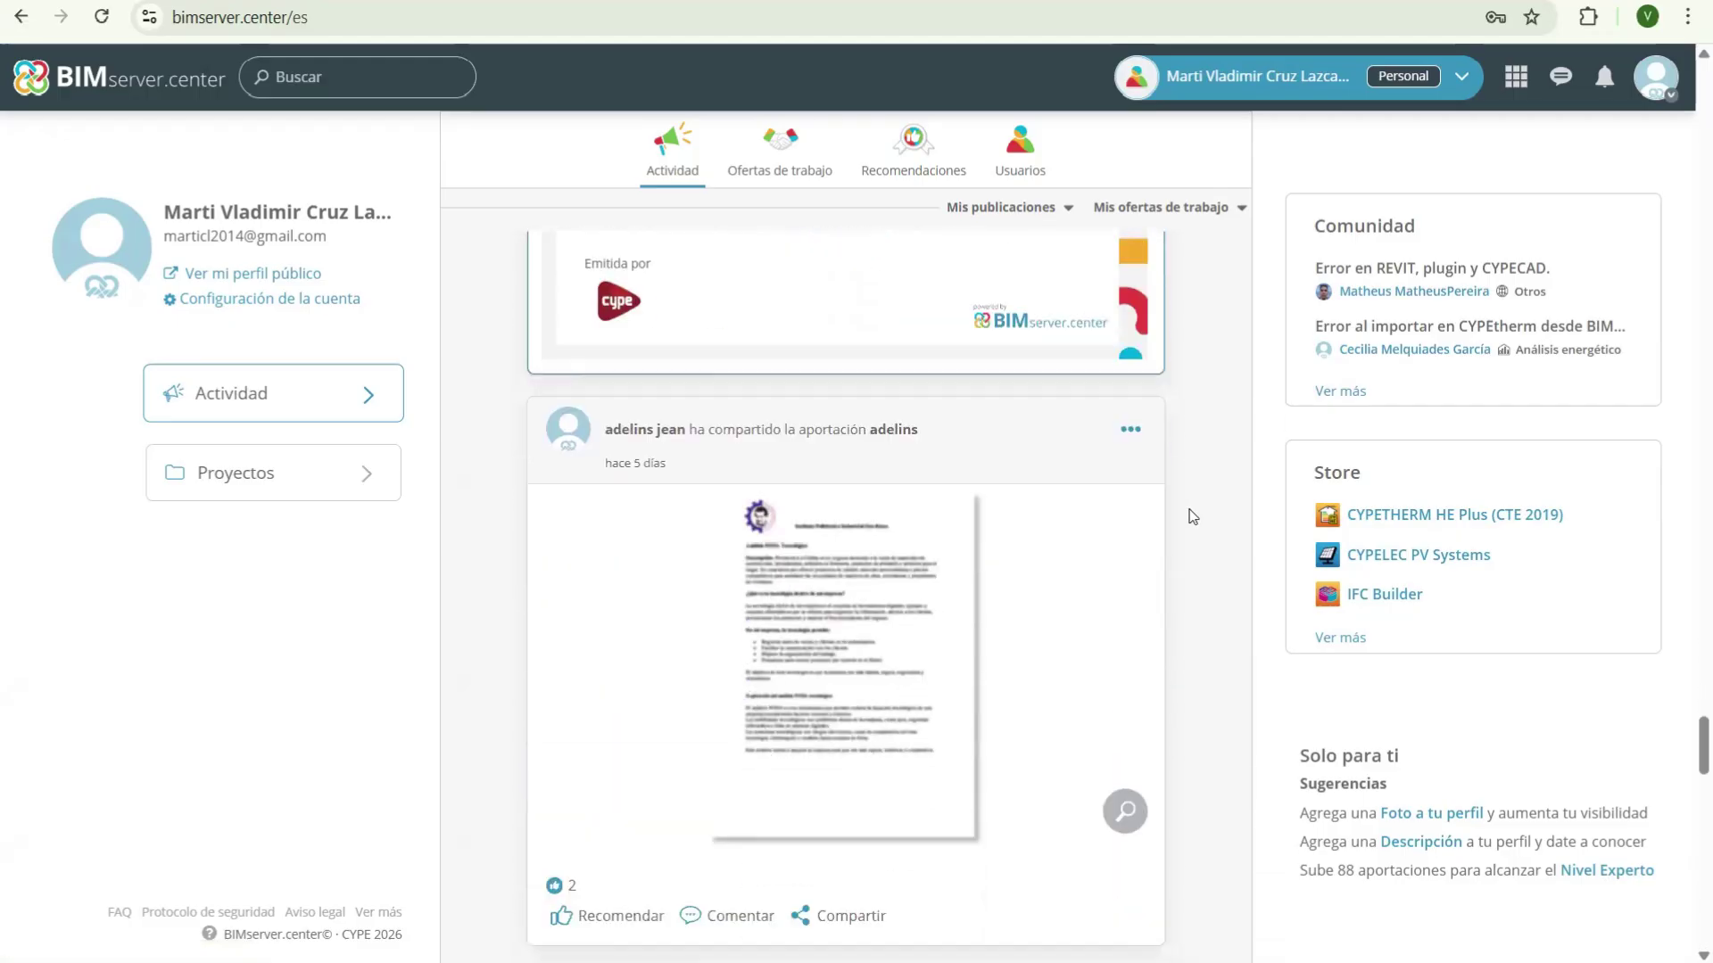
pyautogui.scroll(-1, 1189, 516)
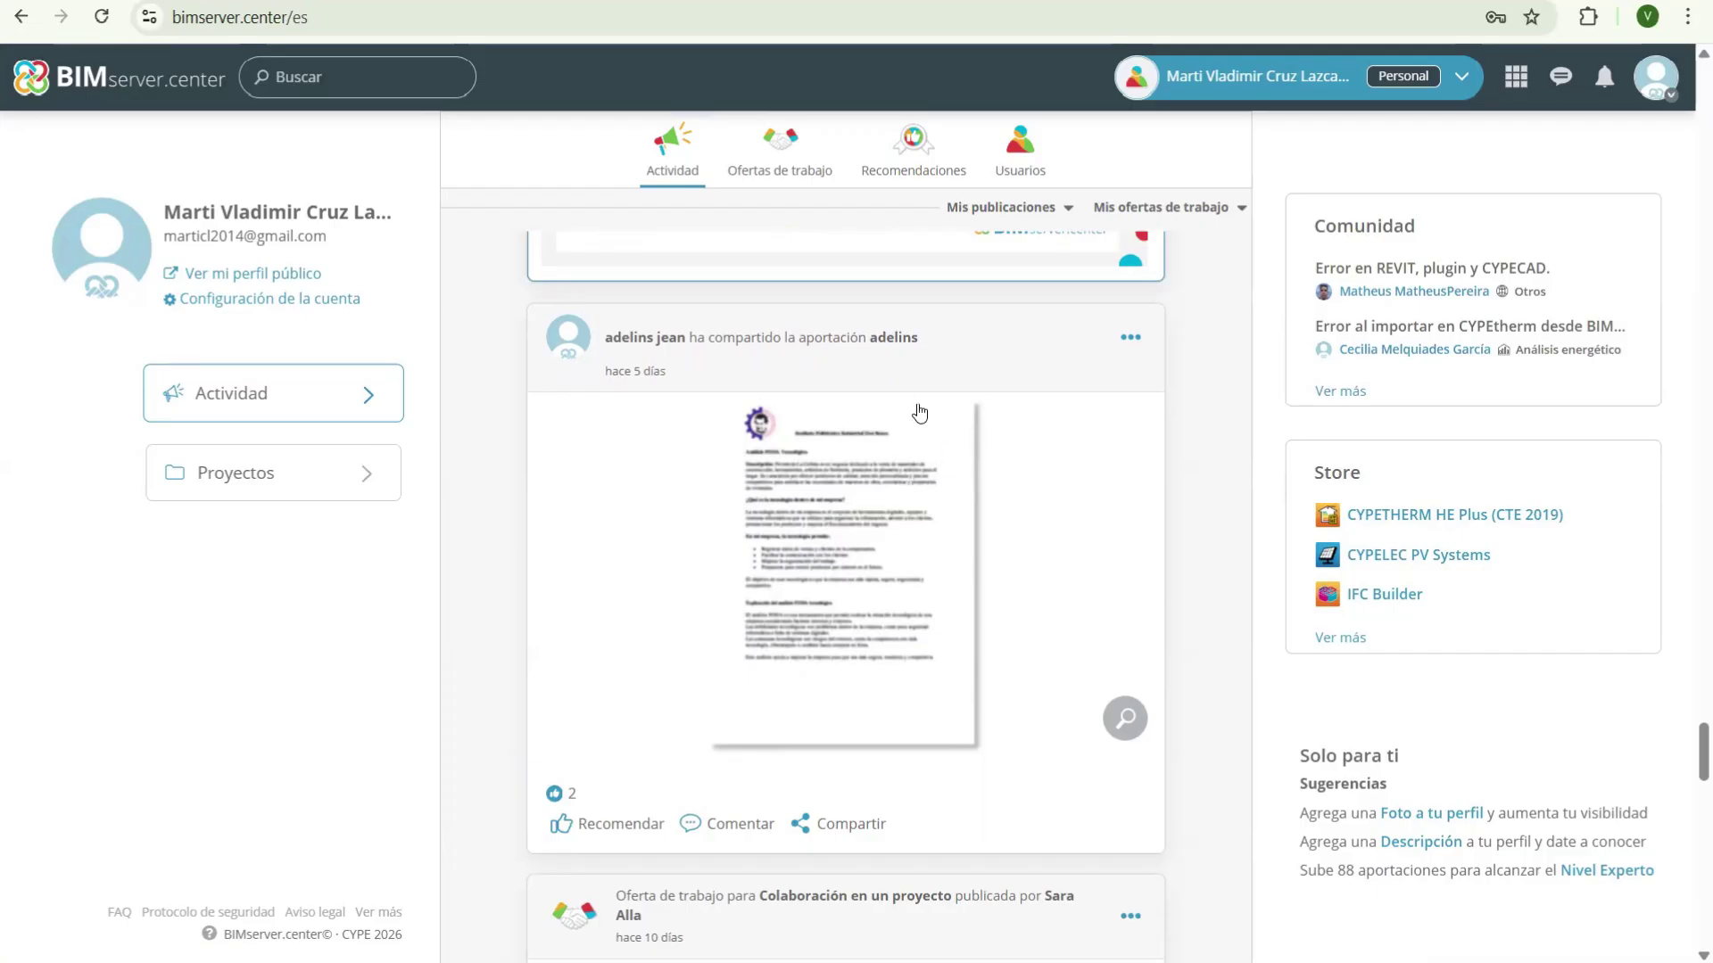
pyautogui.scroll(3, 946, 446)
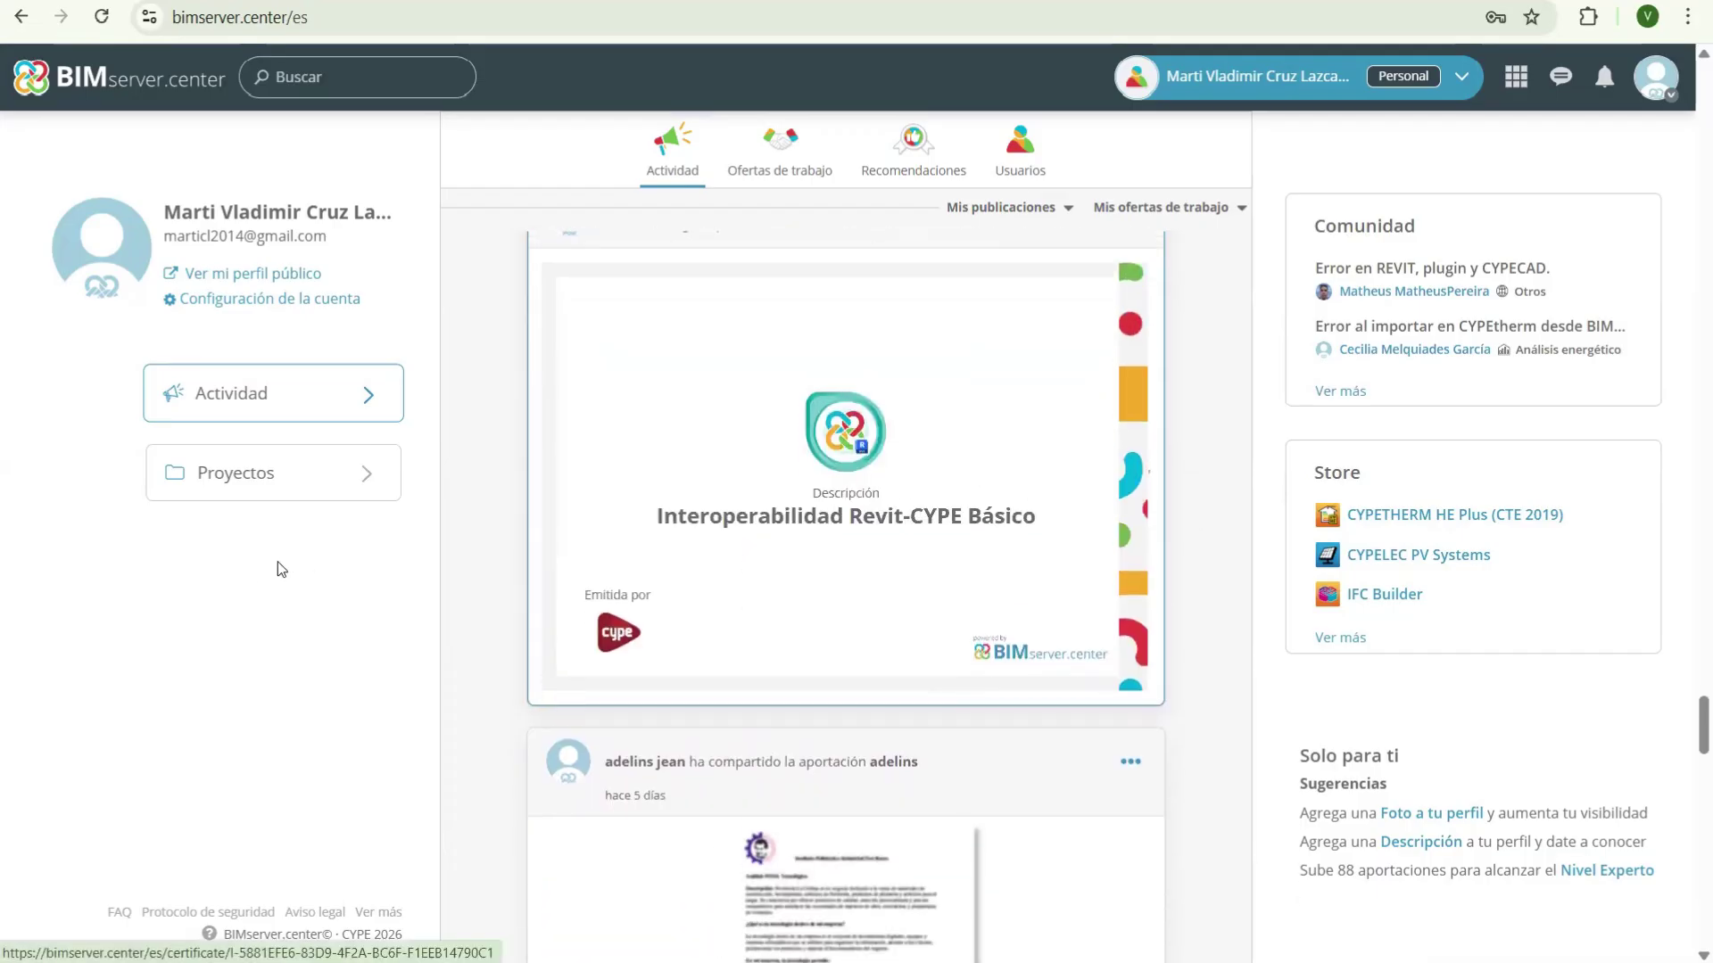
pyautogui.scroll(-5, 721, 237)
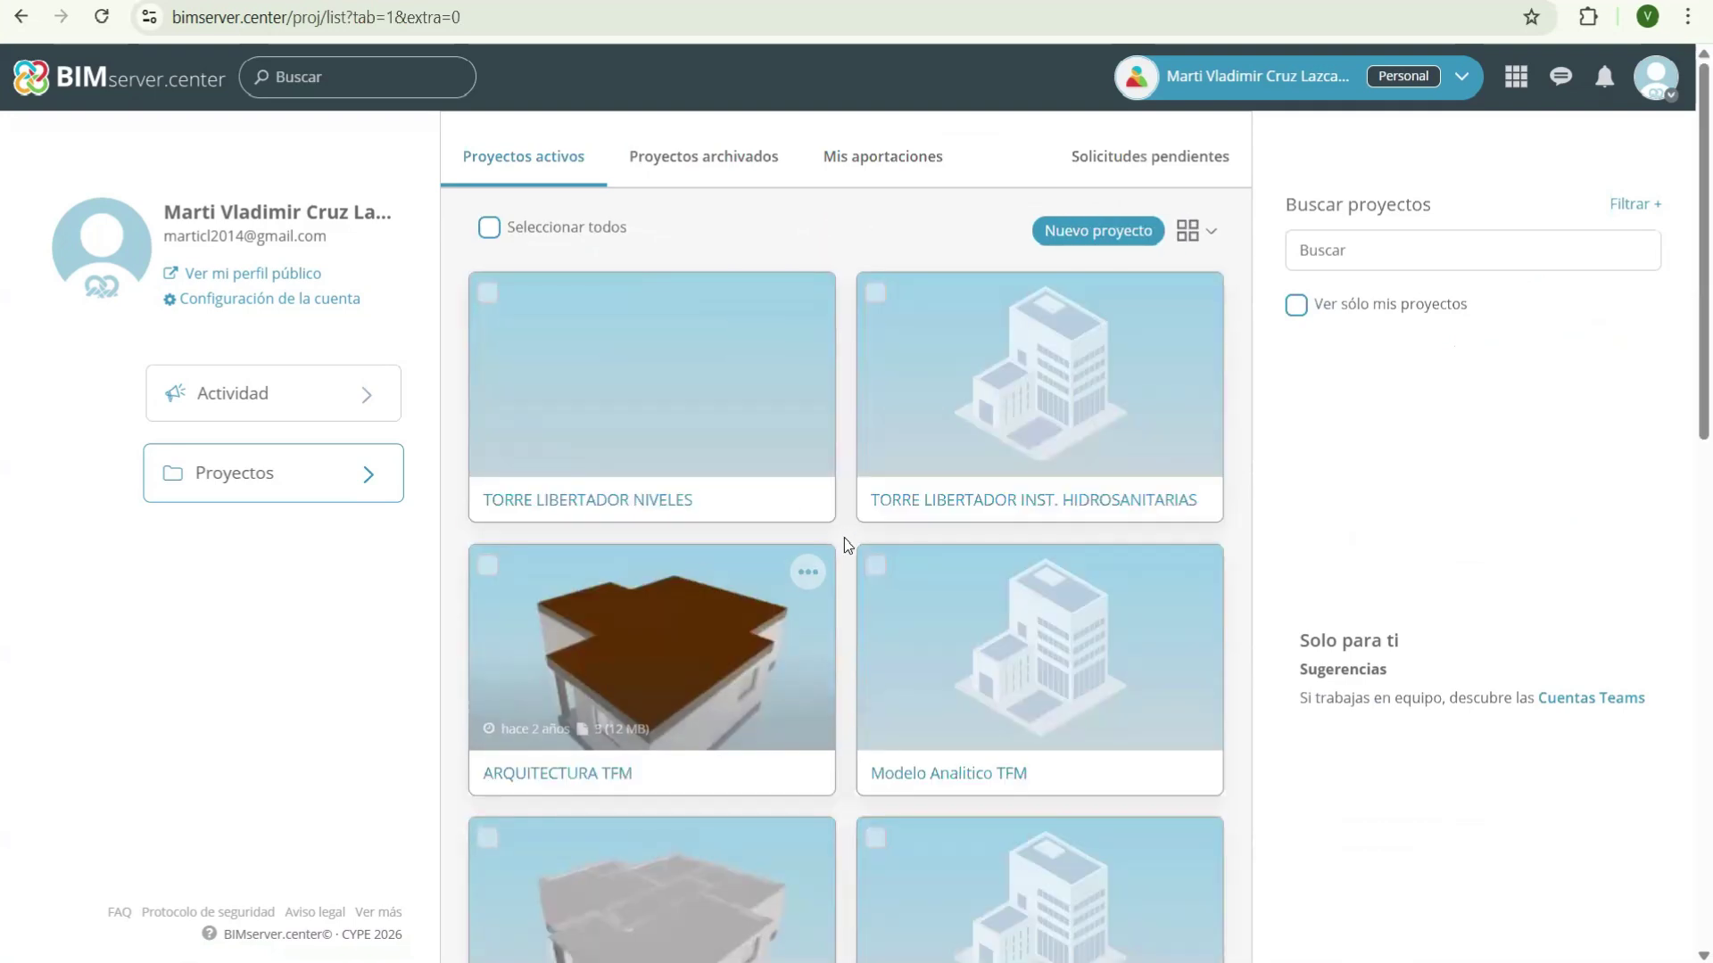
# - Scroll the Proyectos activos grid, then return to the home feed via the logo
pyautogui.scroll(-7, 845, 538)
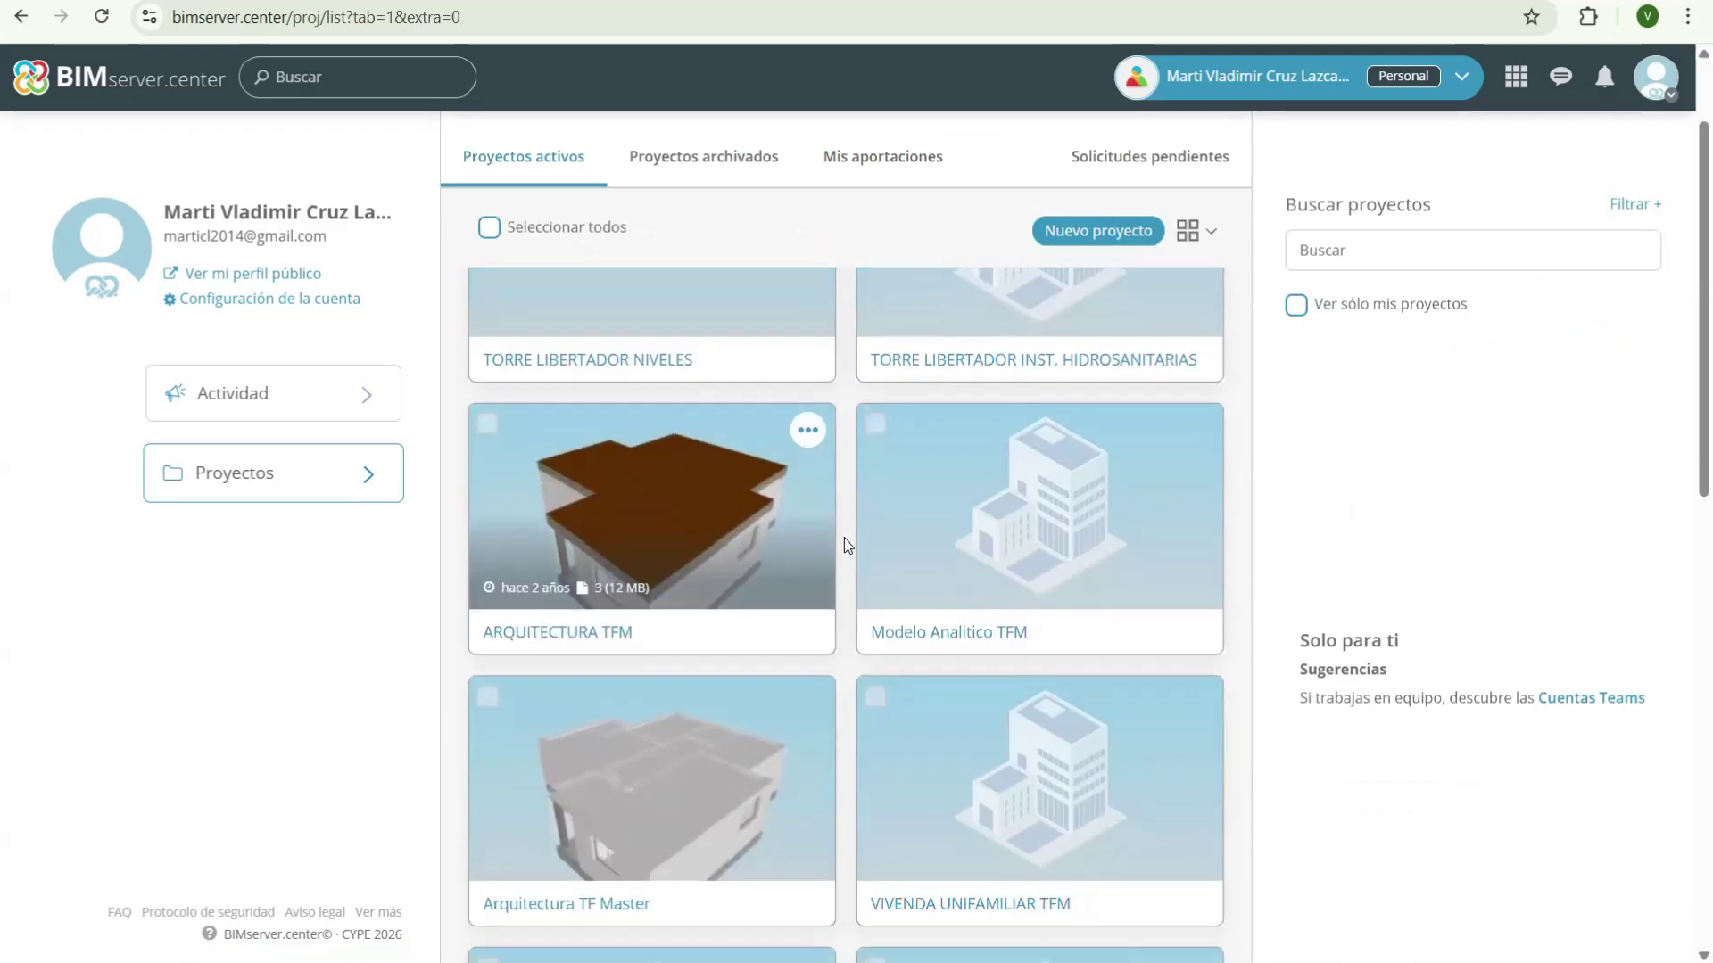
pyautogui.scroll(-3, 660, 461)
pyautogui.scroll(10, 660, 461)
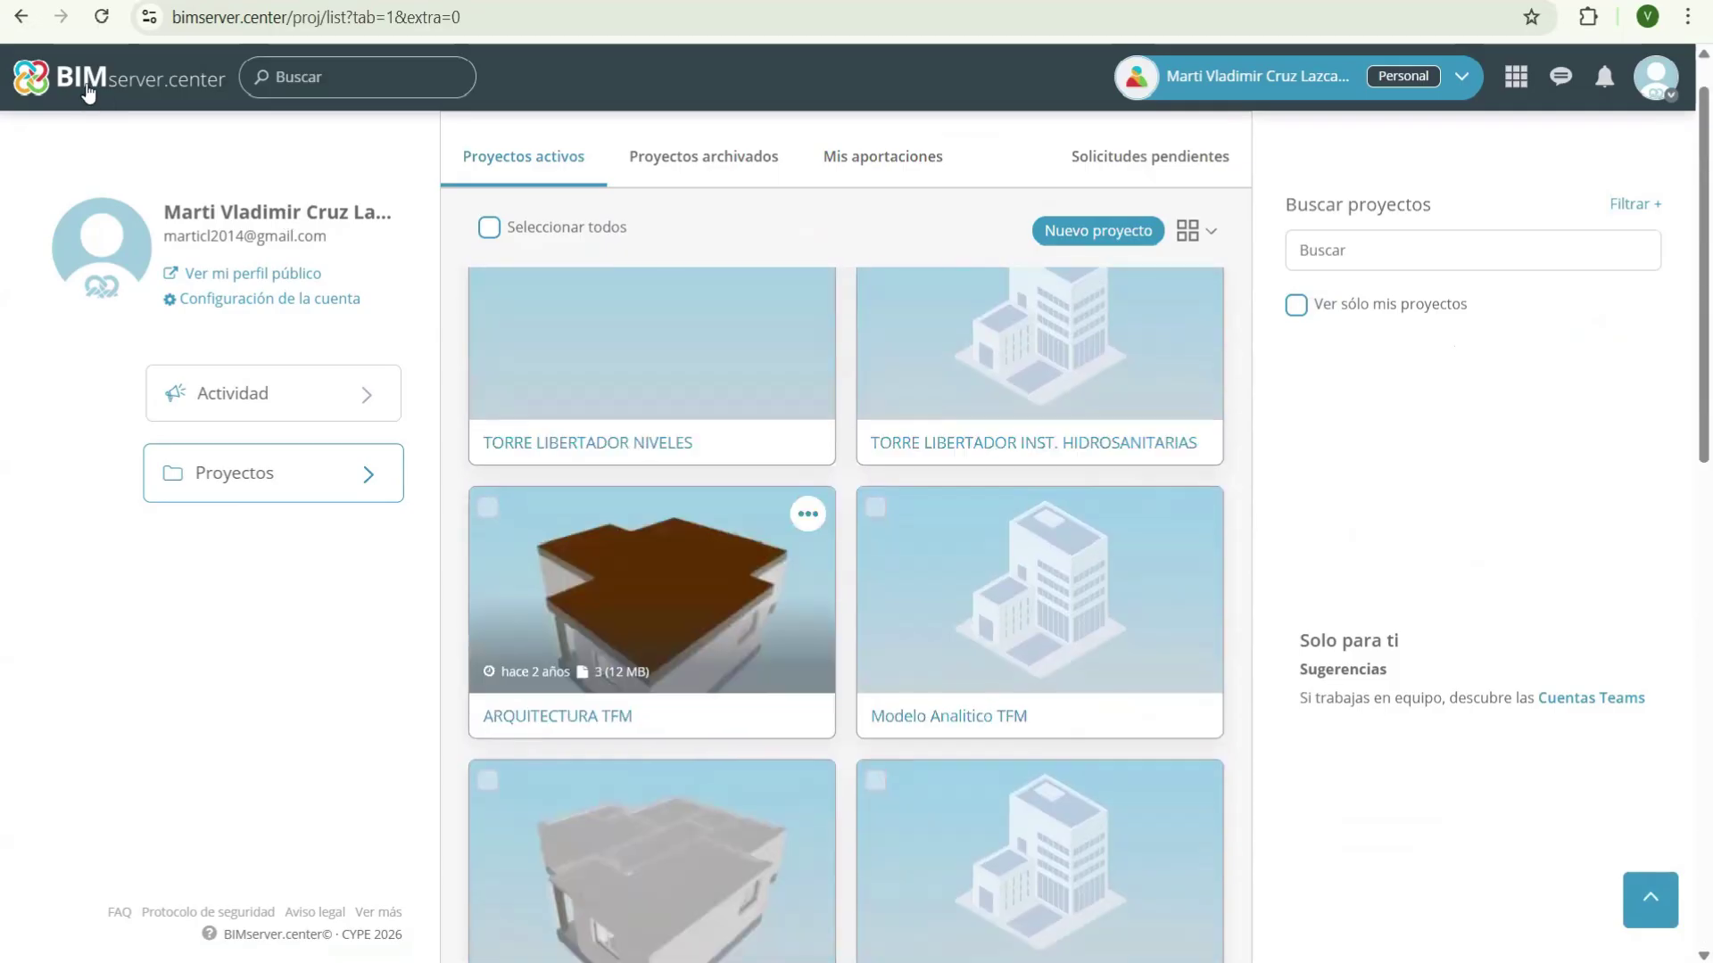
pyautogui.click(1070, 435)
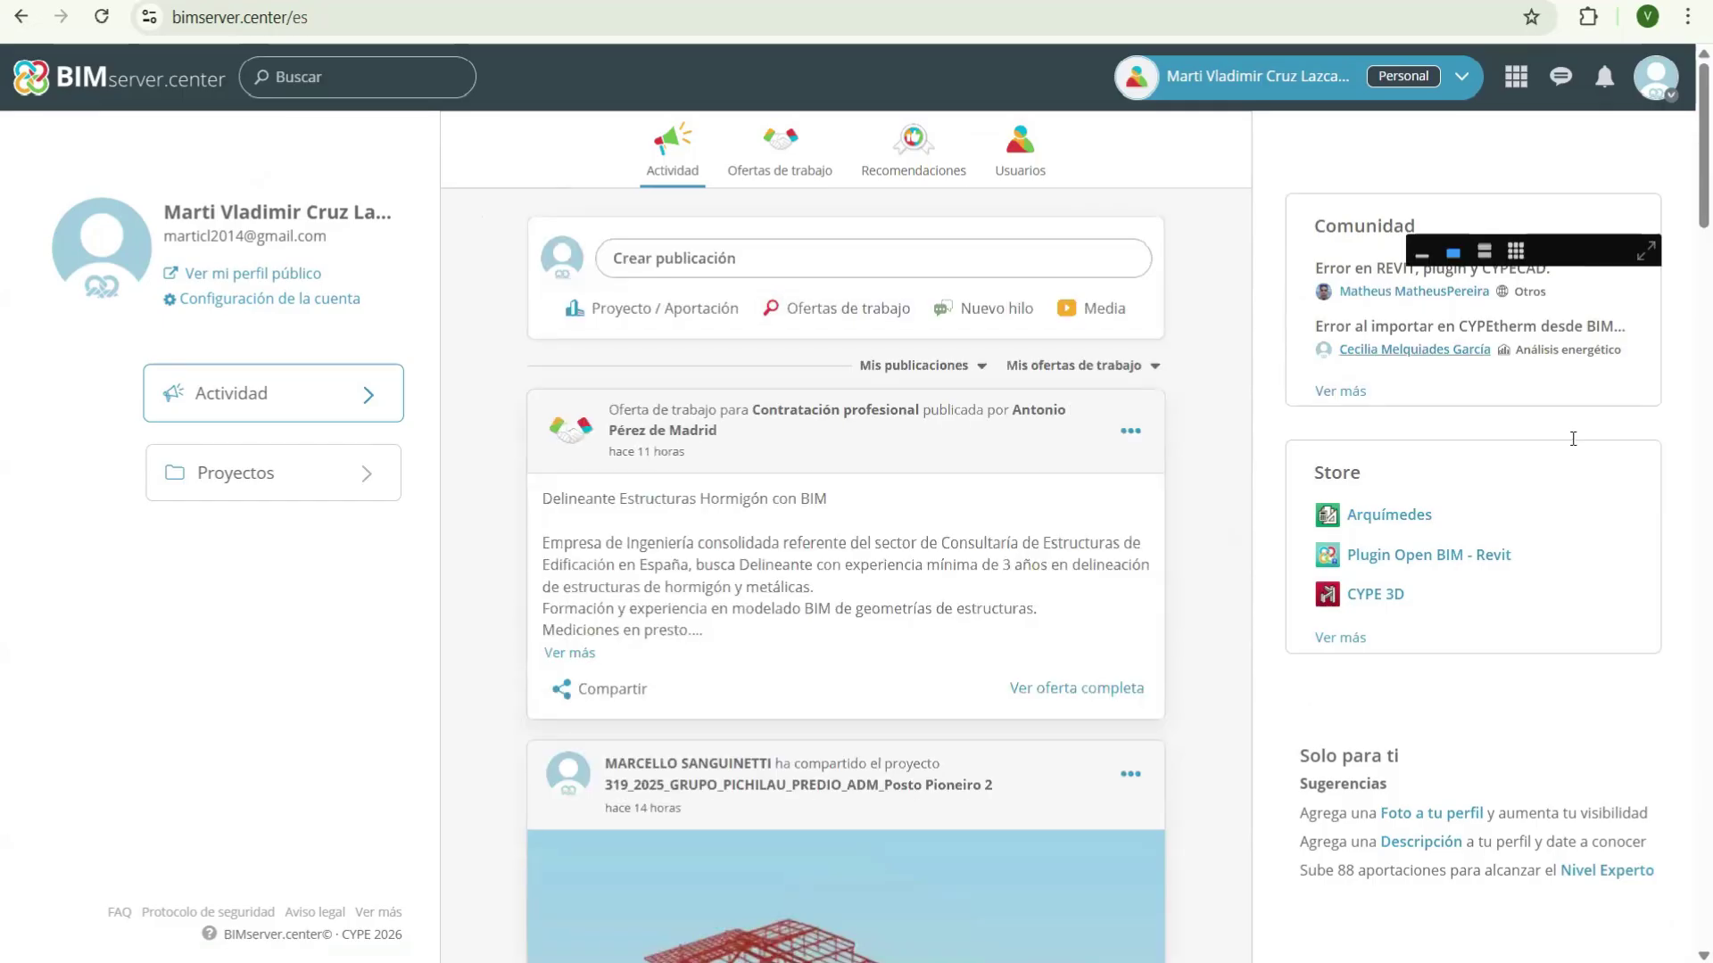
# - Scroll down through the Actividad feed and back up to the top
pyautogui.scroll(-10, 818, 408)
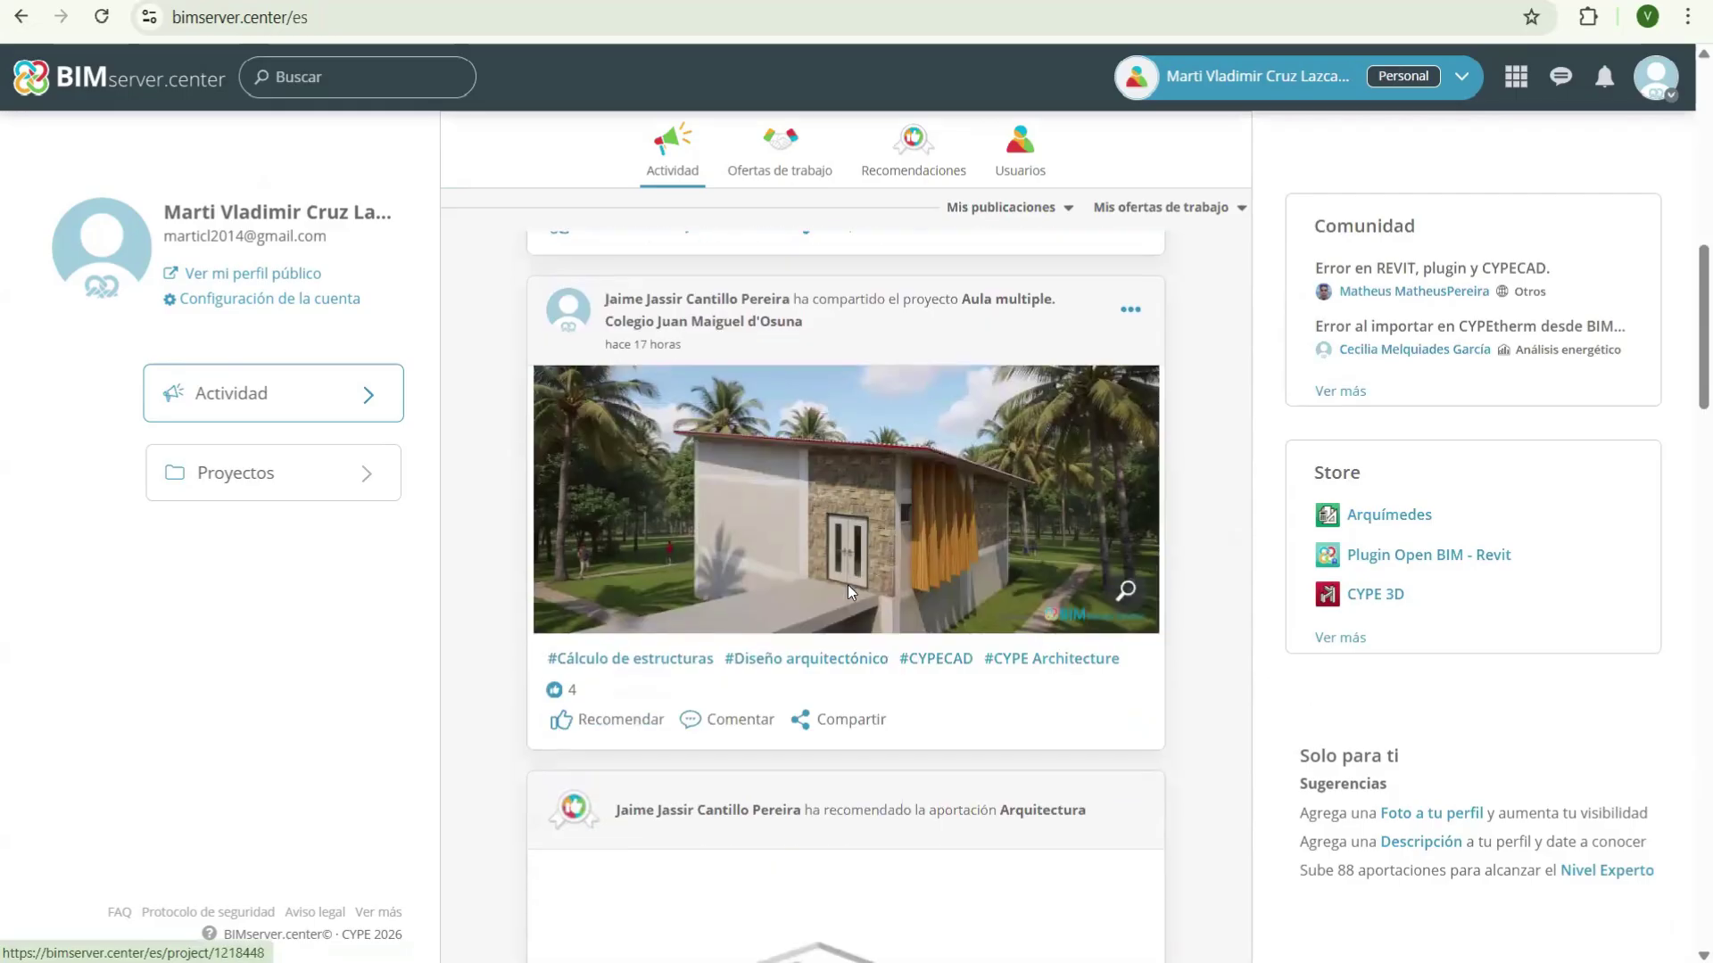
pyautogui.scroll(-6, 850, 596)
pyautogui.scroll(-20, 852, 602)
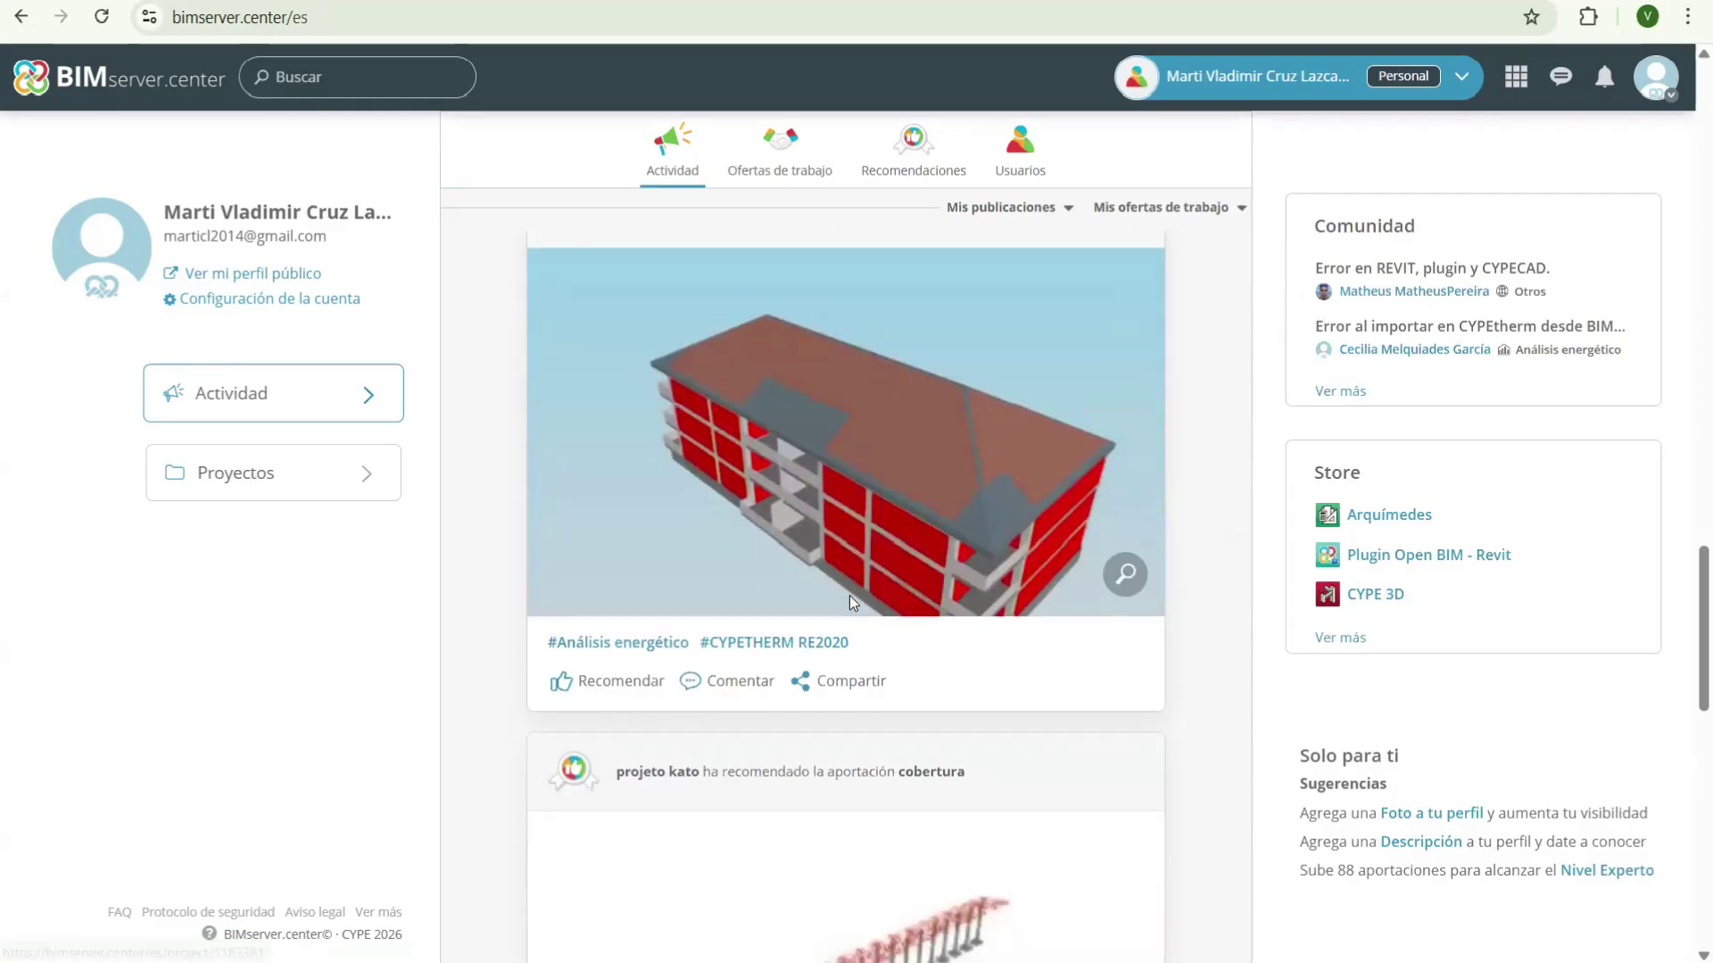
pyautogui.scroll(-15, 850, 619)
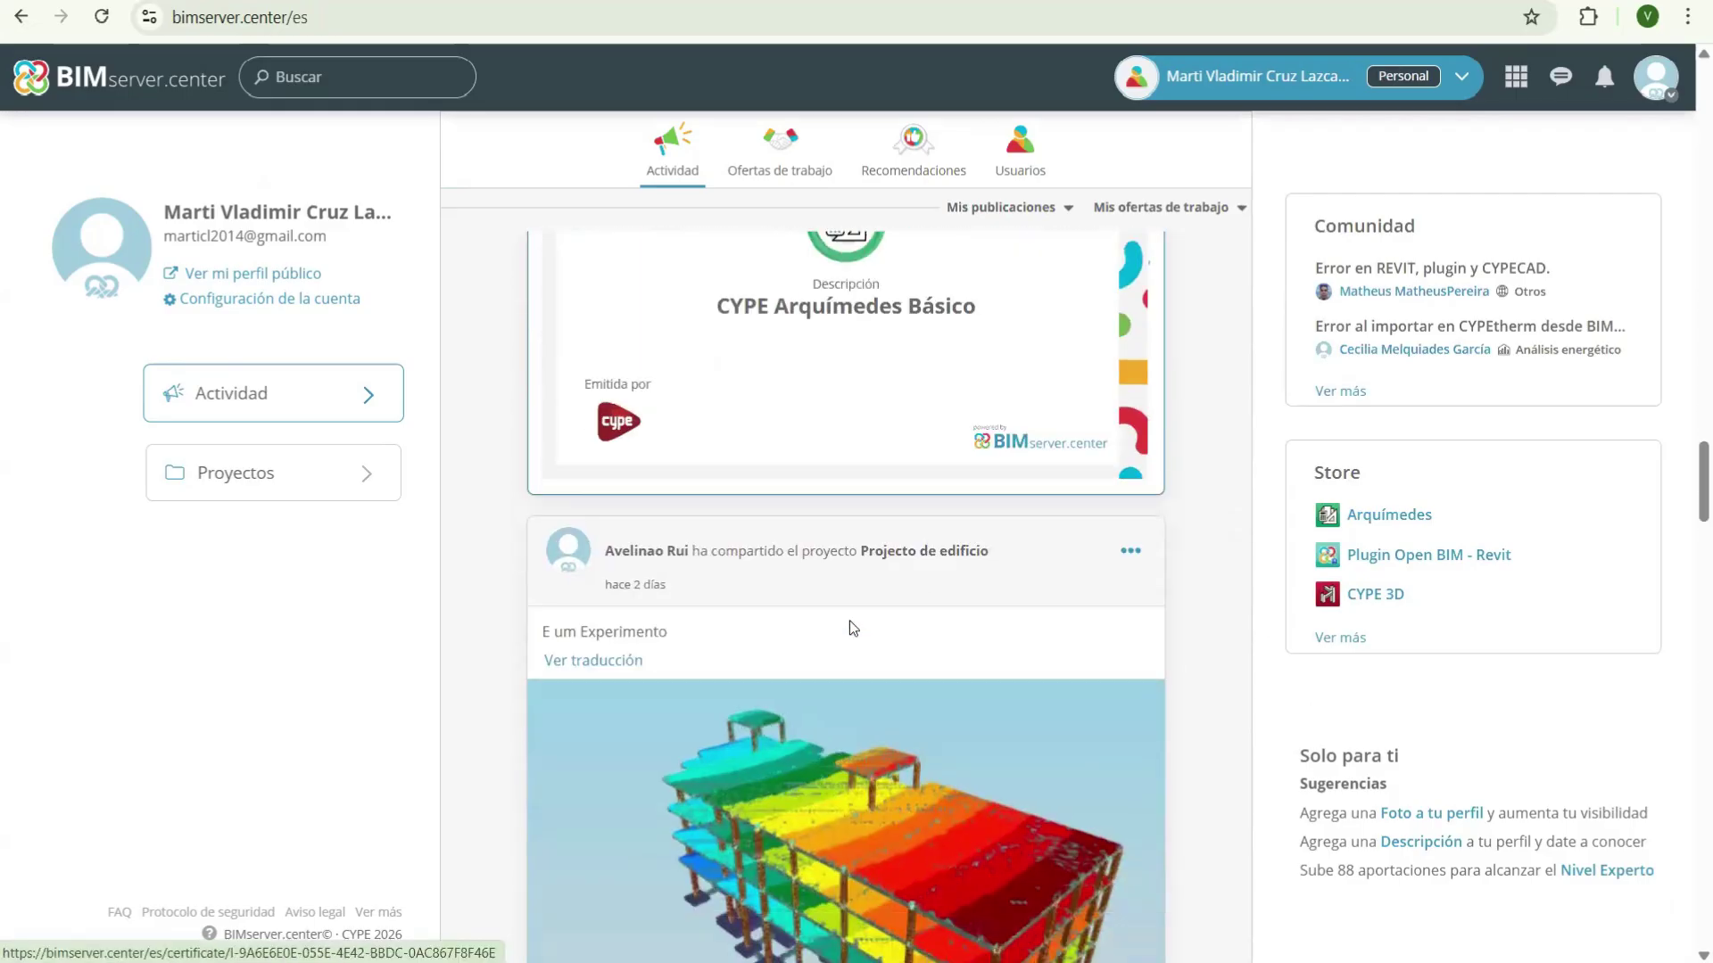
pyautogui.scroll(20, 957, 509)
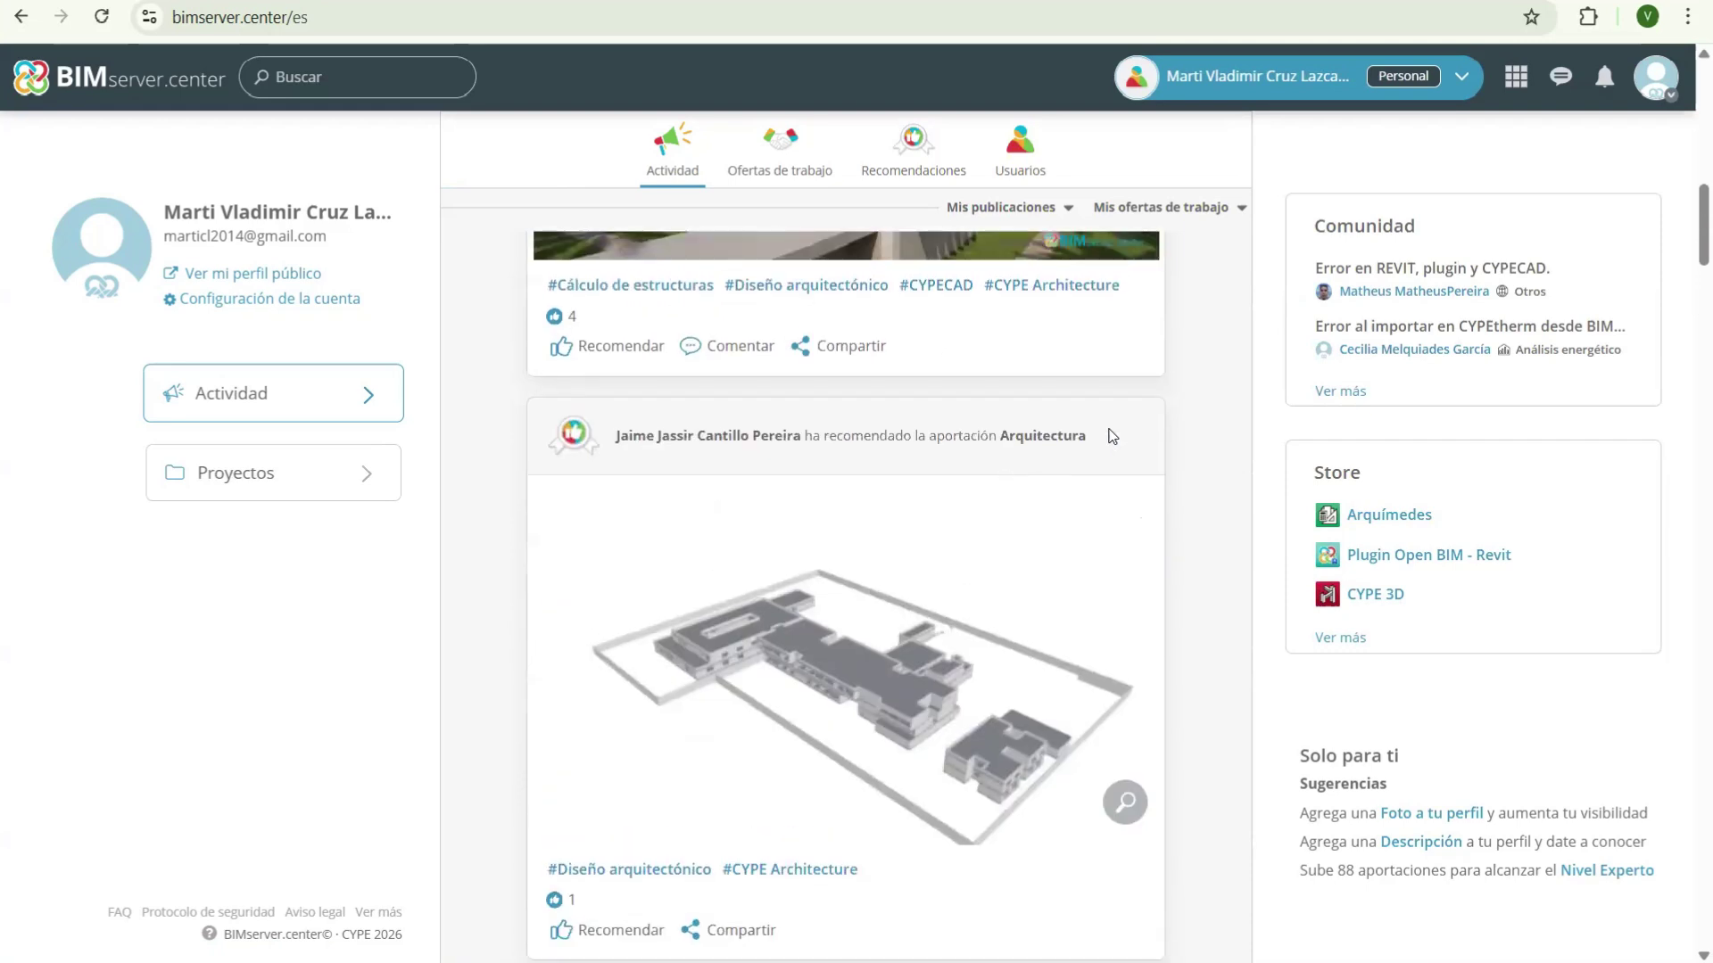
pyautogui.scroll(5, 1208, 328)
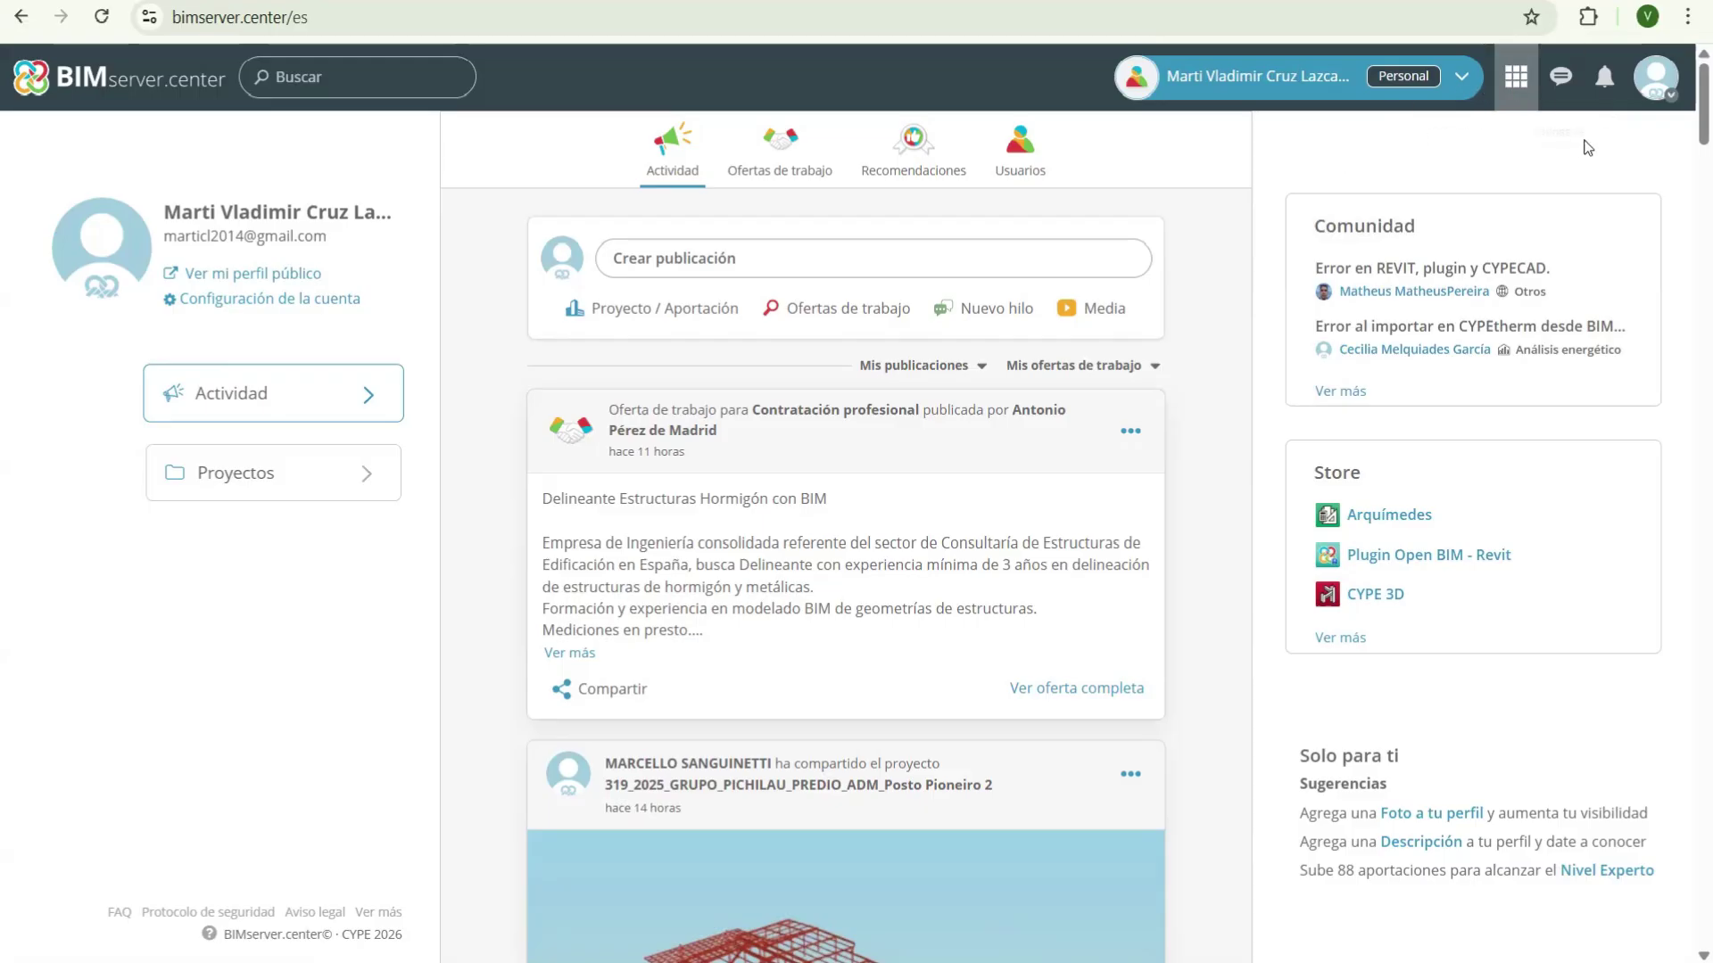
# - Open the Store from the header apps panel to list all 104 applications
pyautogui.click(1516, 75)
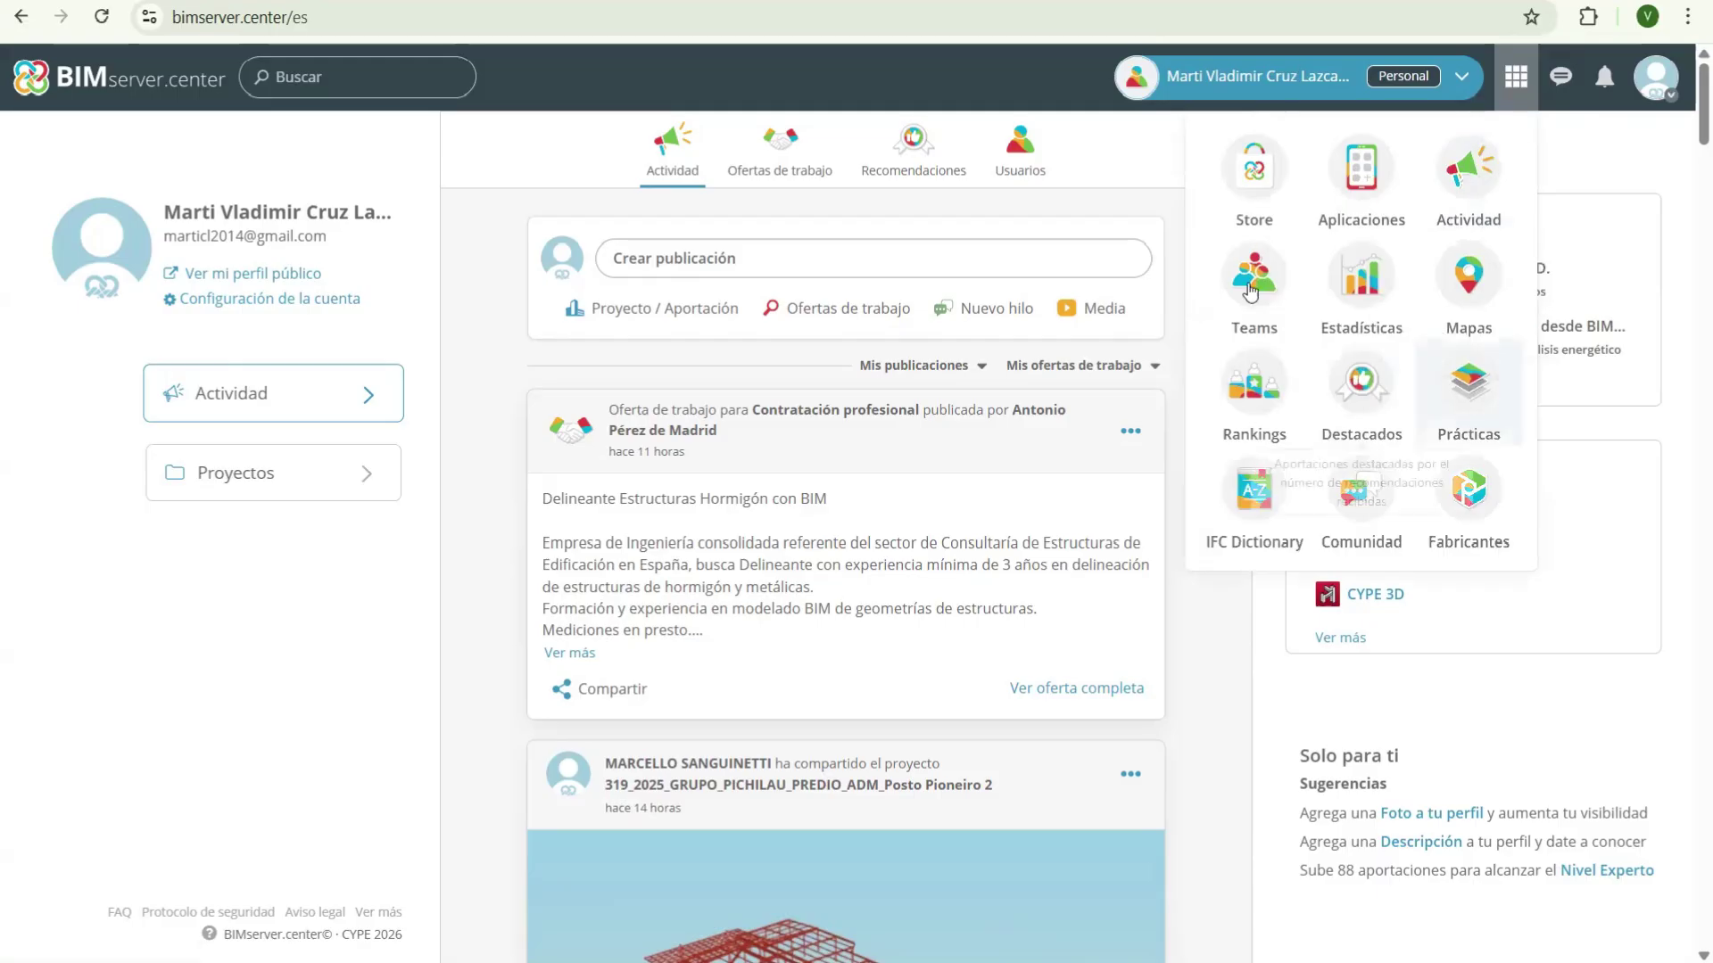
pyautogui.click(1469, 174)
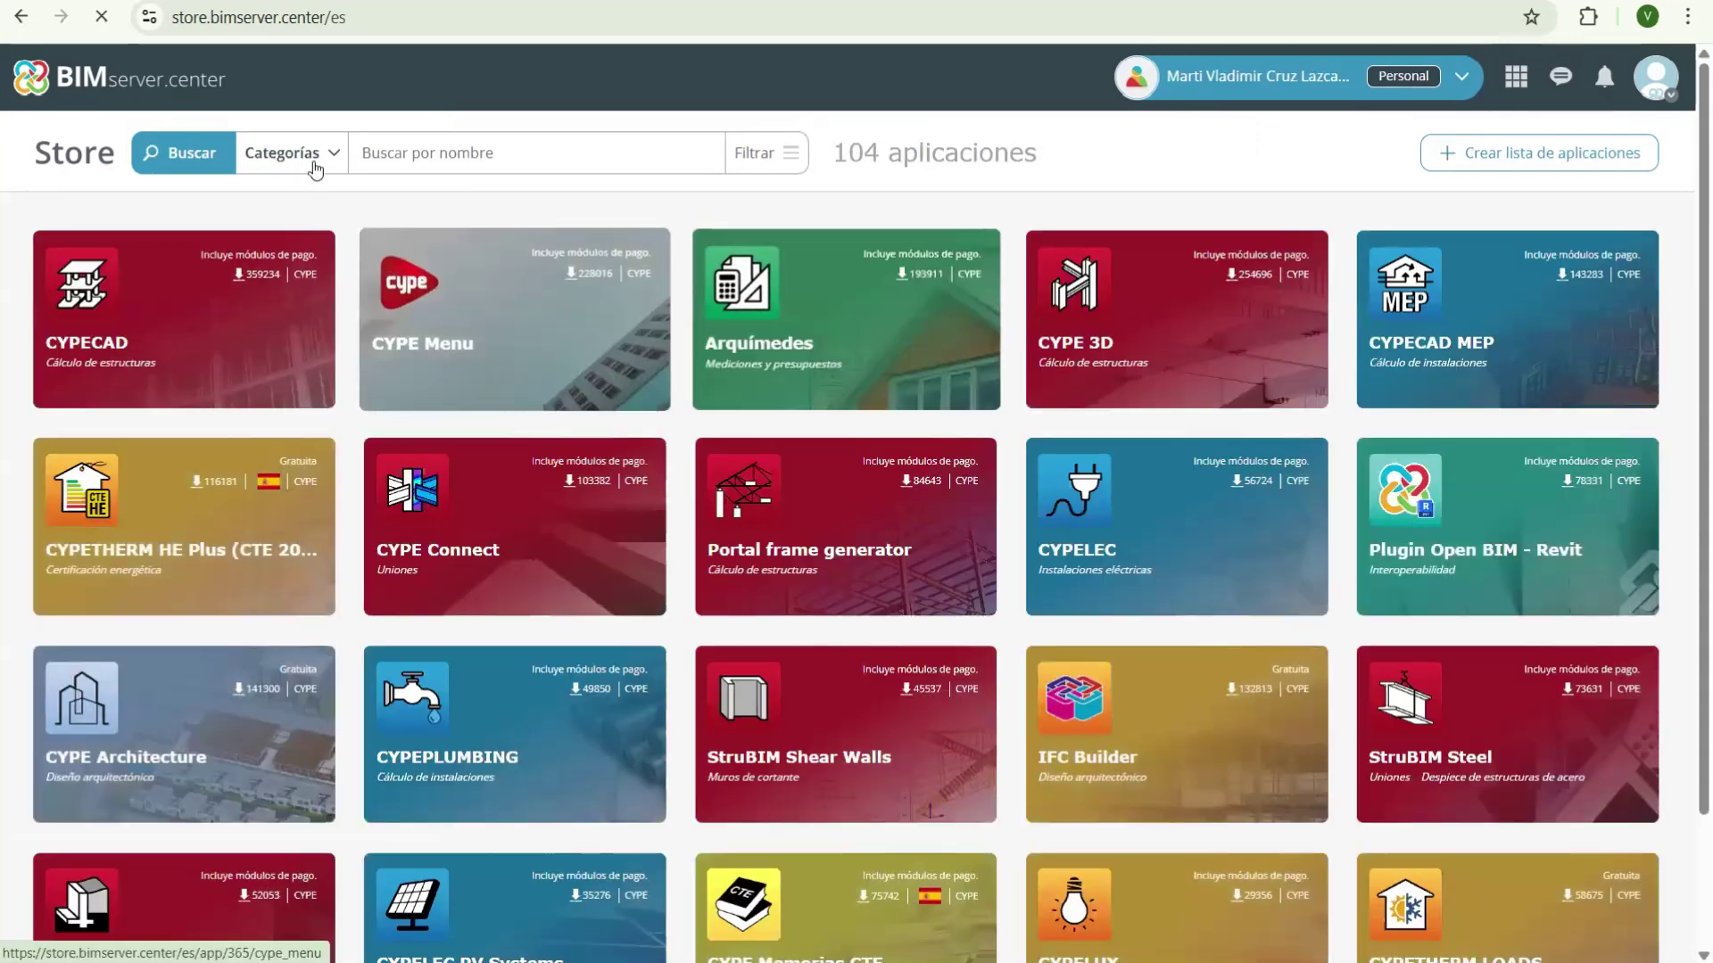
# - Filter the Store by the Cálculo de instalaciones category, leaving 50 apps
pyautogui.click(314, 165)
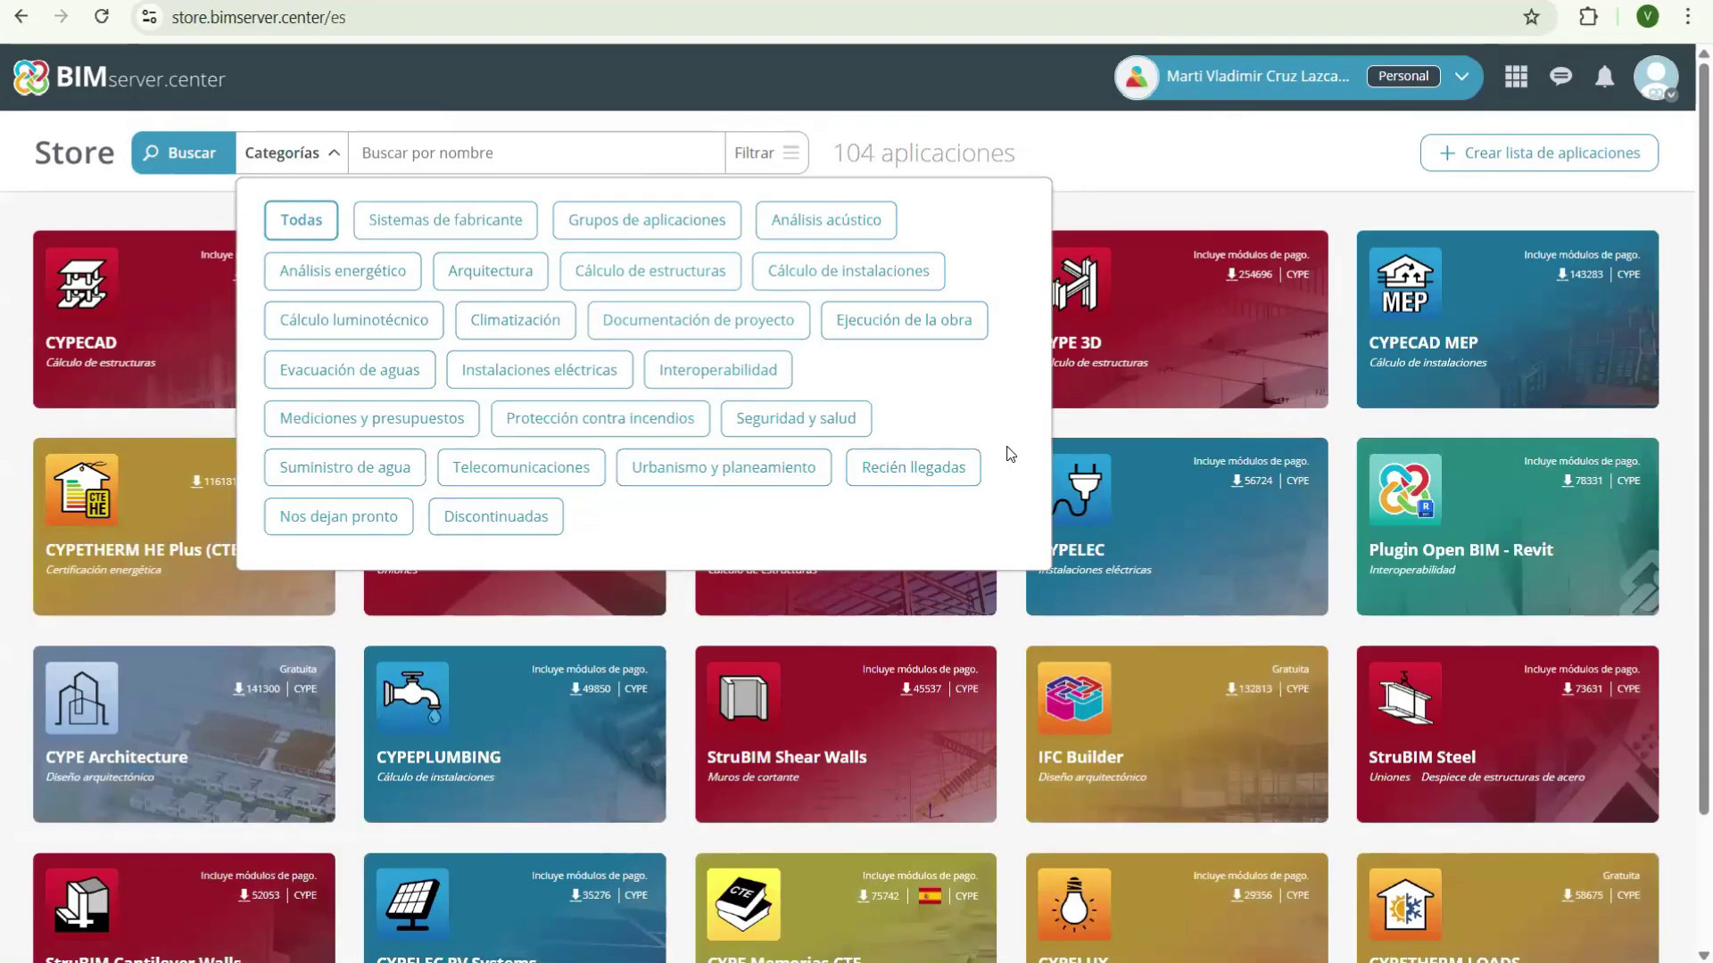
pyautogui.click(872, 261)
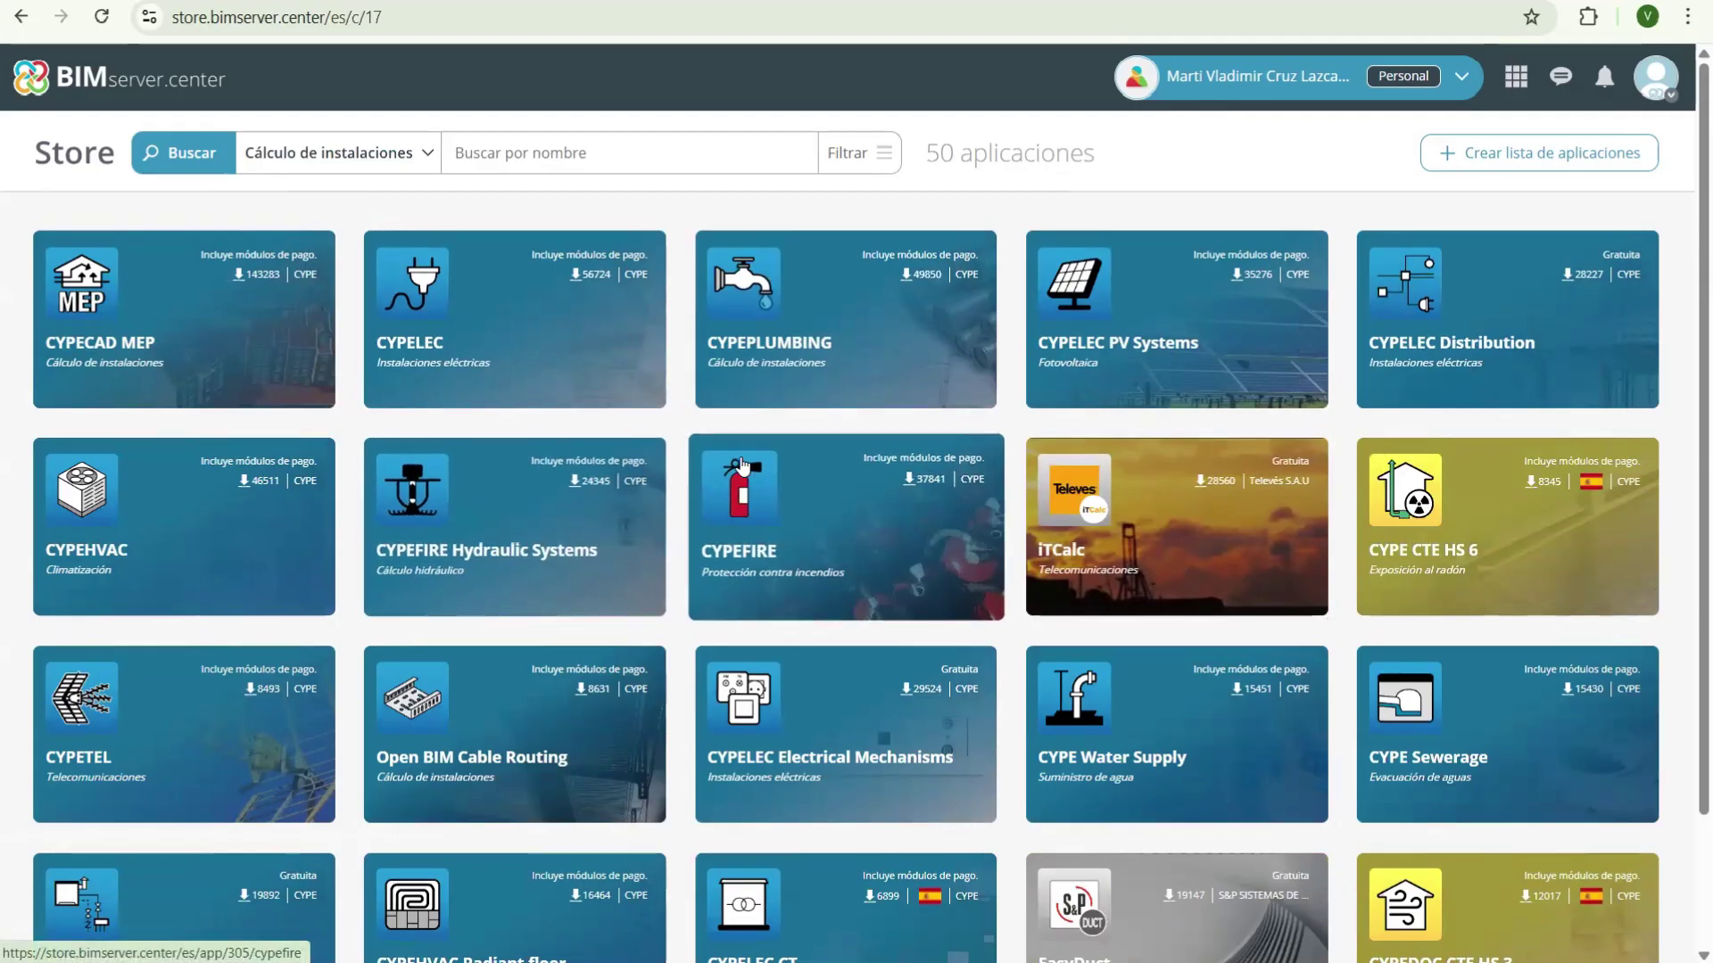
# - Browse the installation-calculation apps and open the CYPECAD MEP app page
pyautogui.scroll(-2, 743, 465)
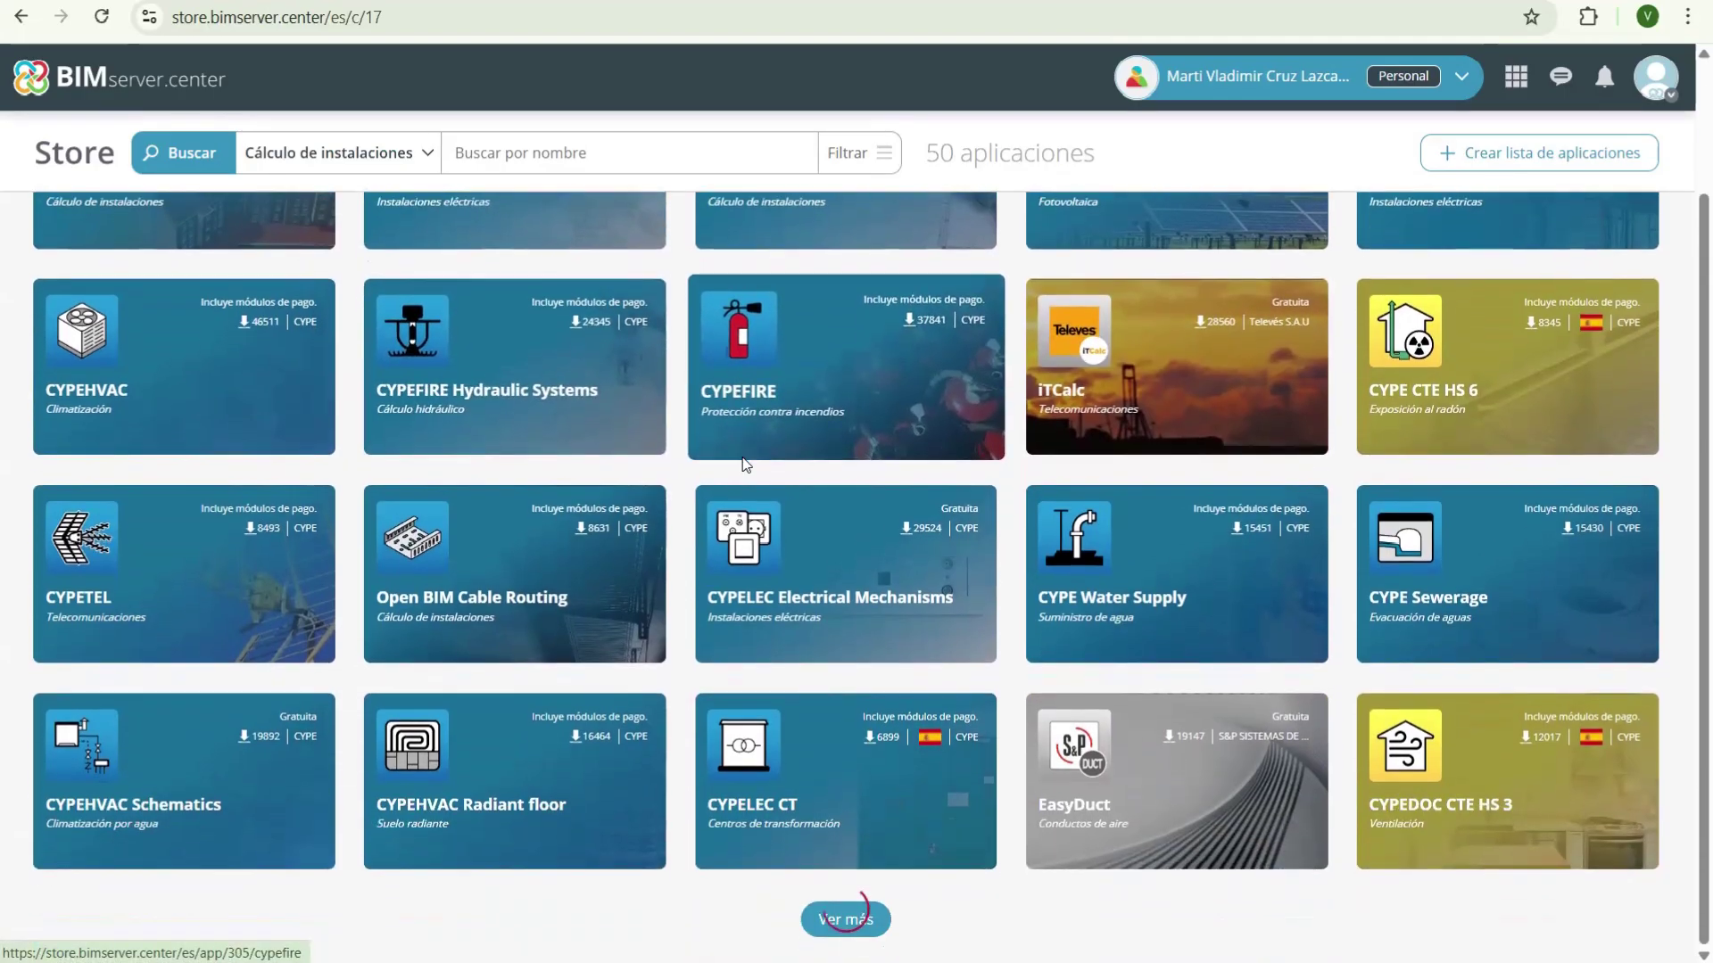
pyautogui.scroll(-4, 697, 553)
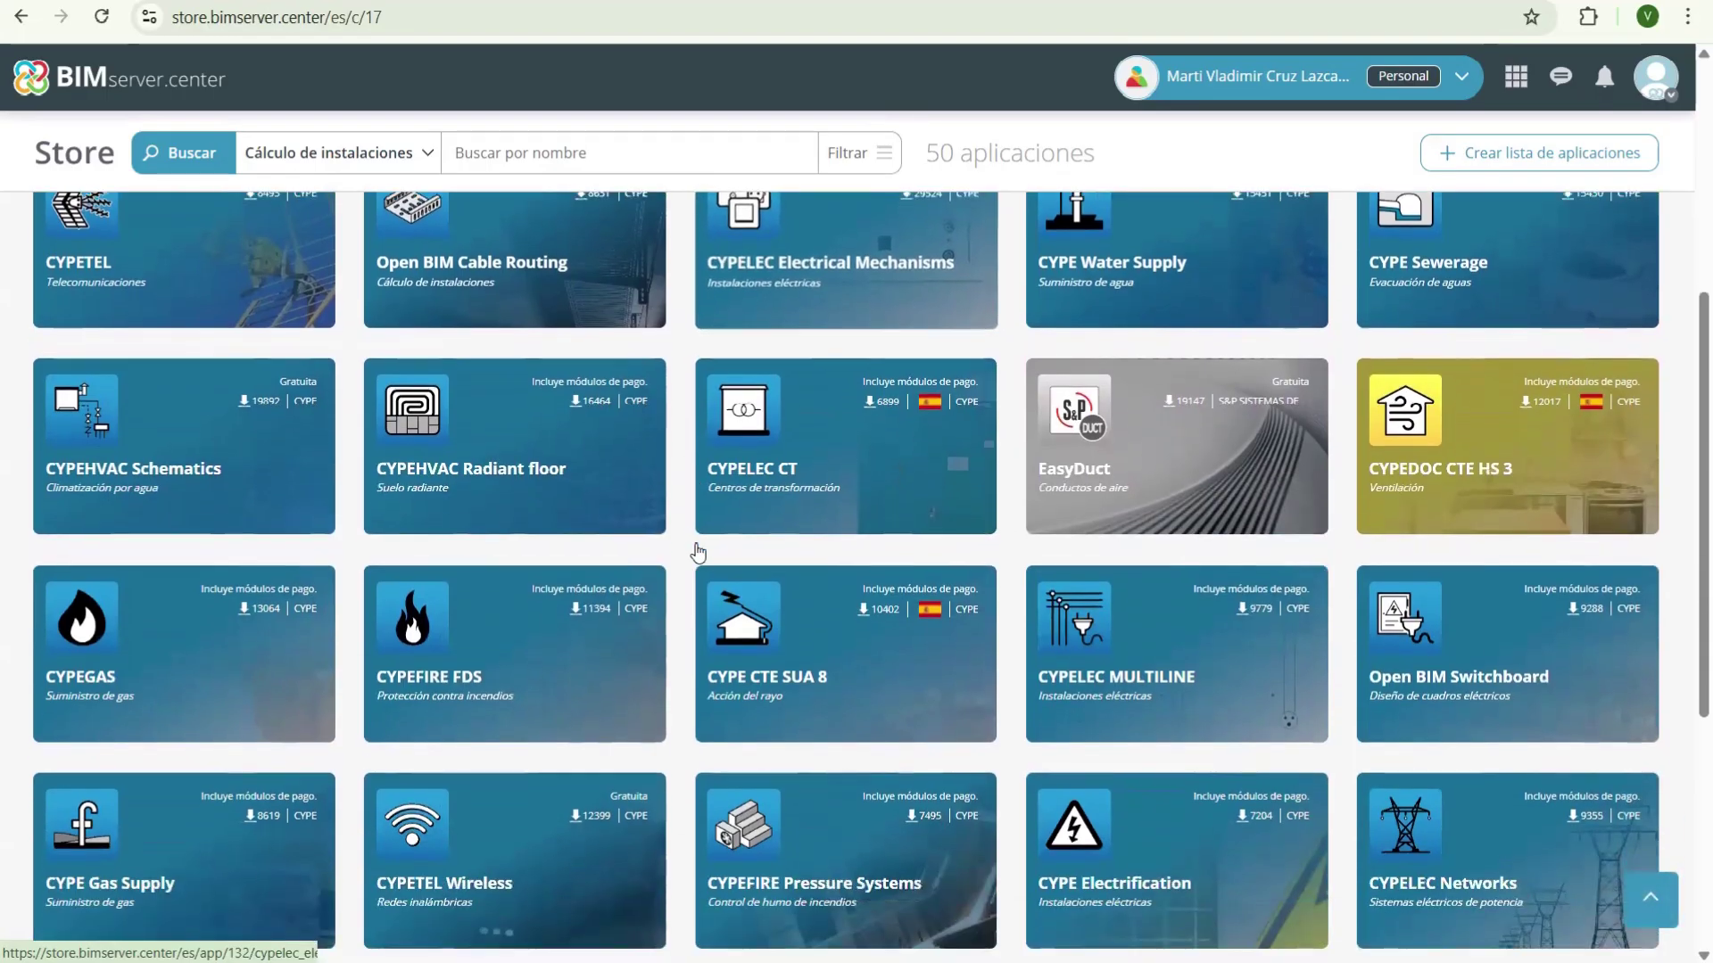
pyautogui.scroll(-4, 697, 553)
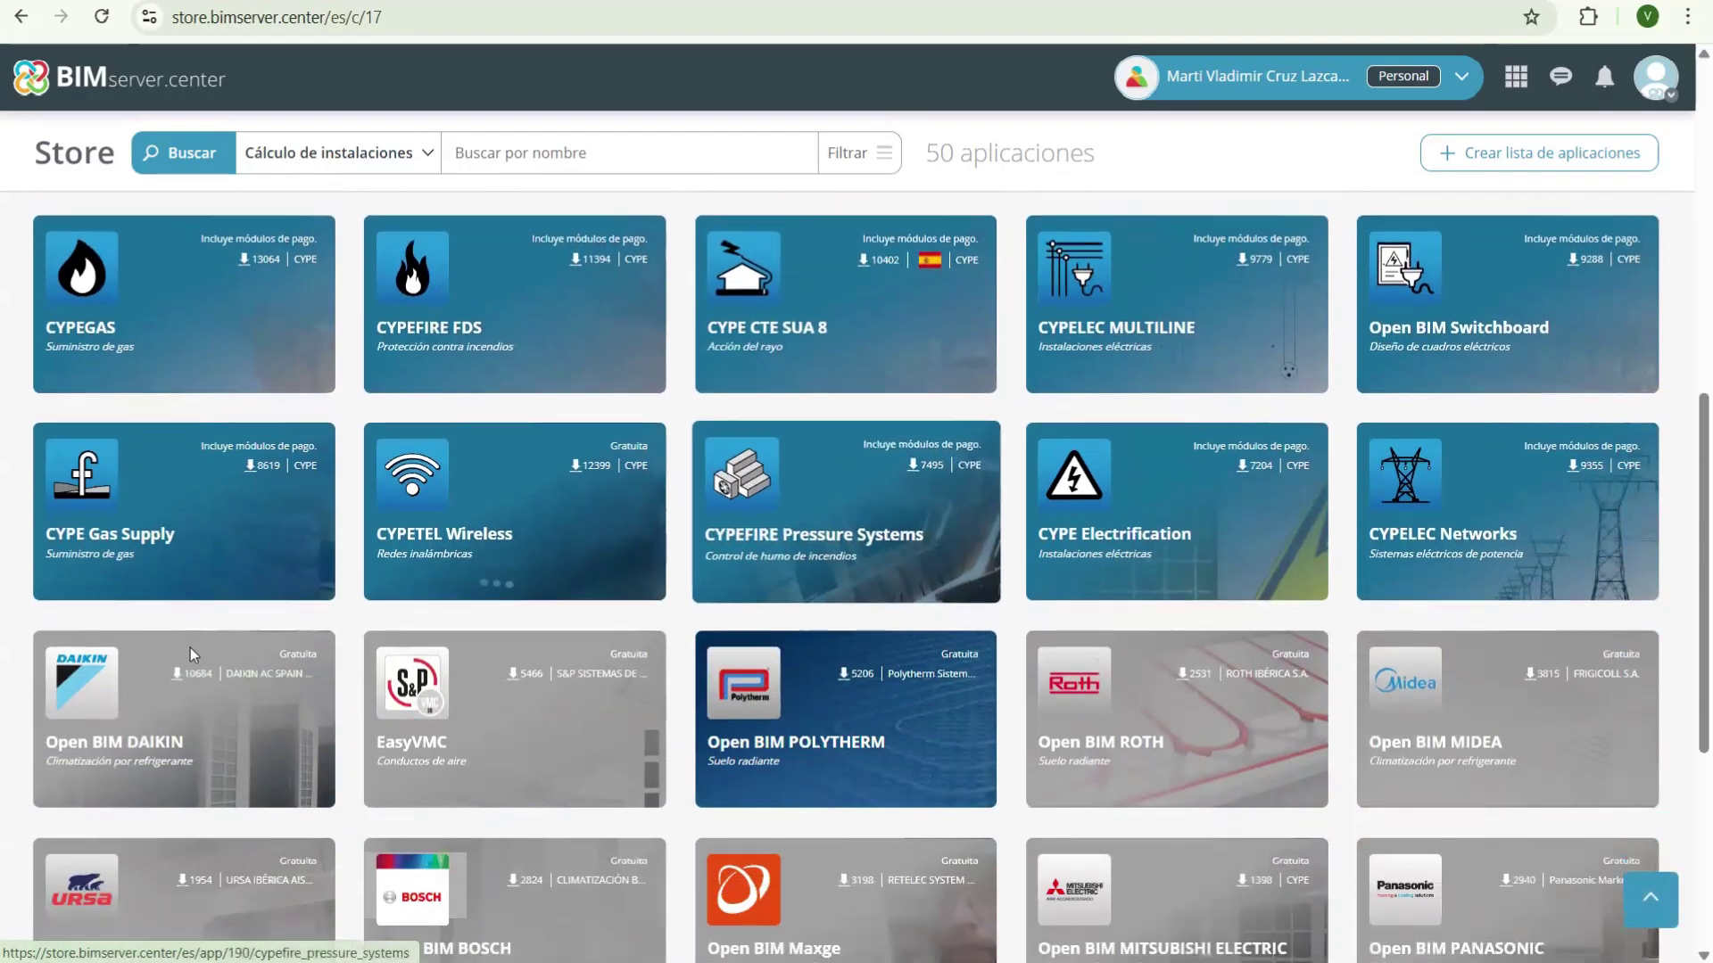
pyautogui.scroll(3, 196, 649)
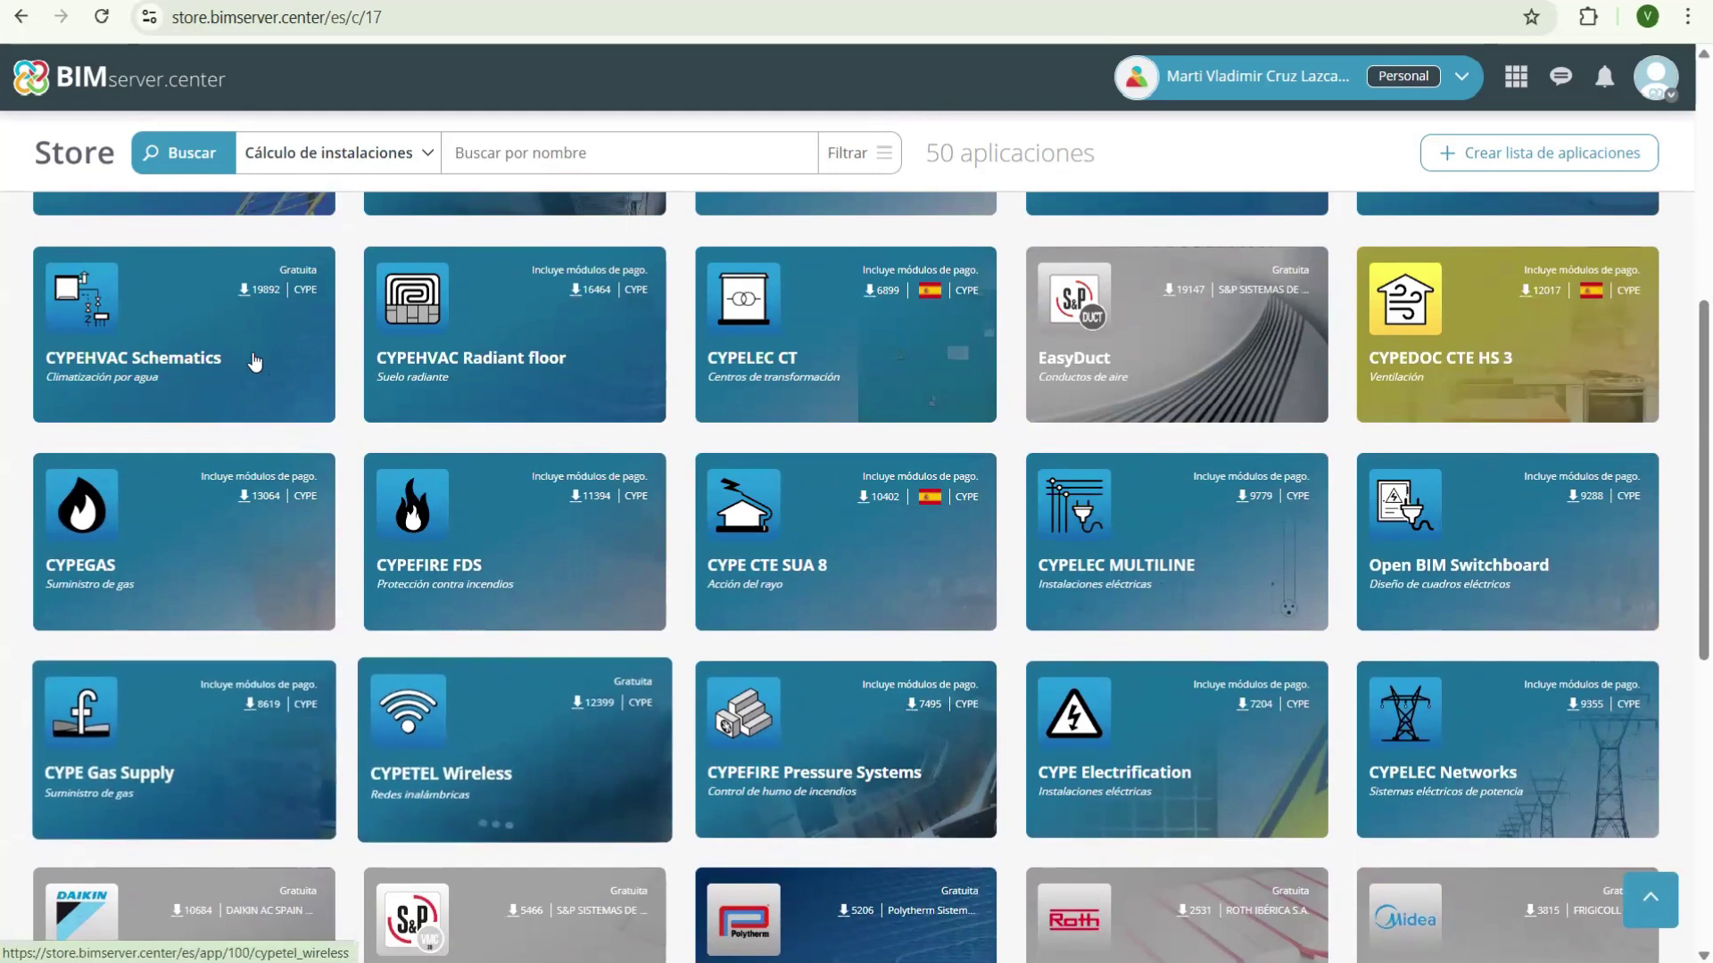
pyautogui.scroll(4, 255, 368)
pyautogui.scroll(3, 254, 373)
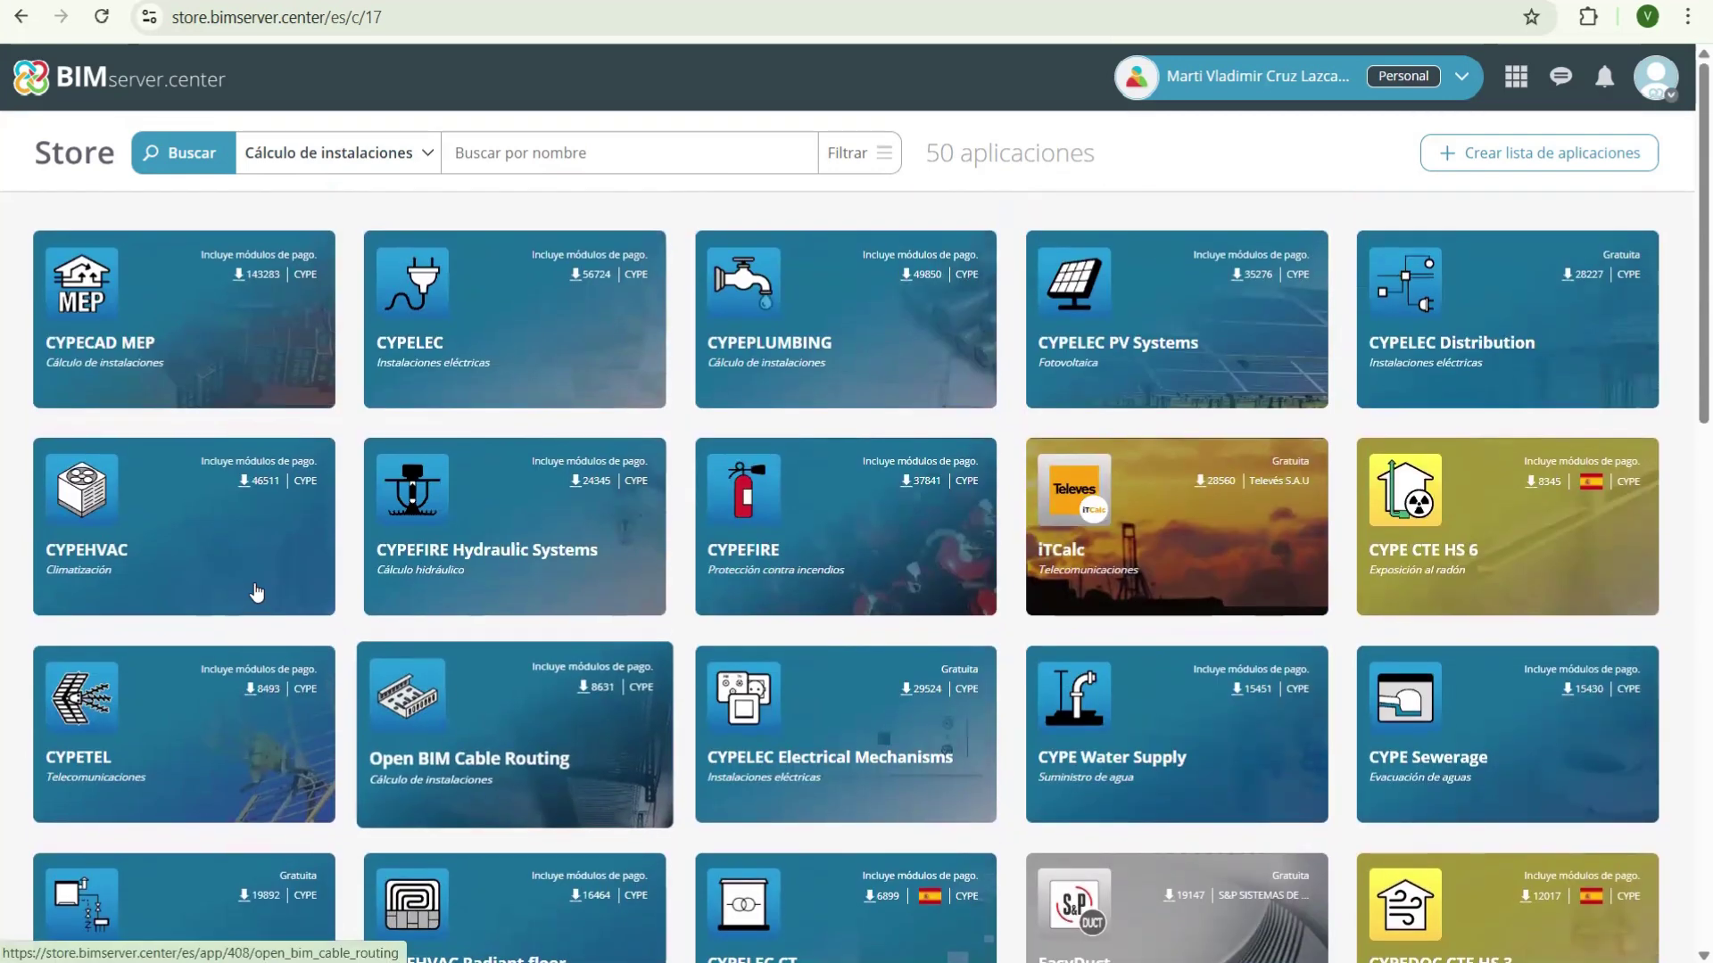
pyautogui.scroll(-7, 131, 299)
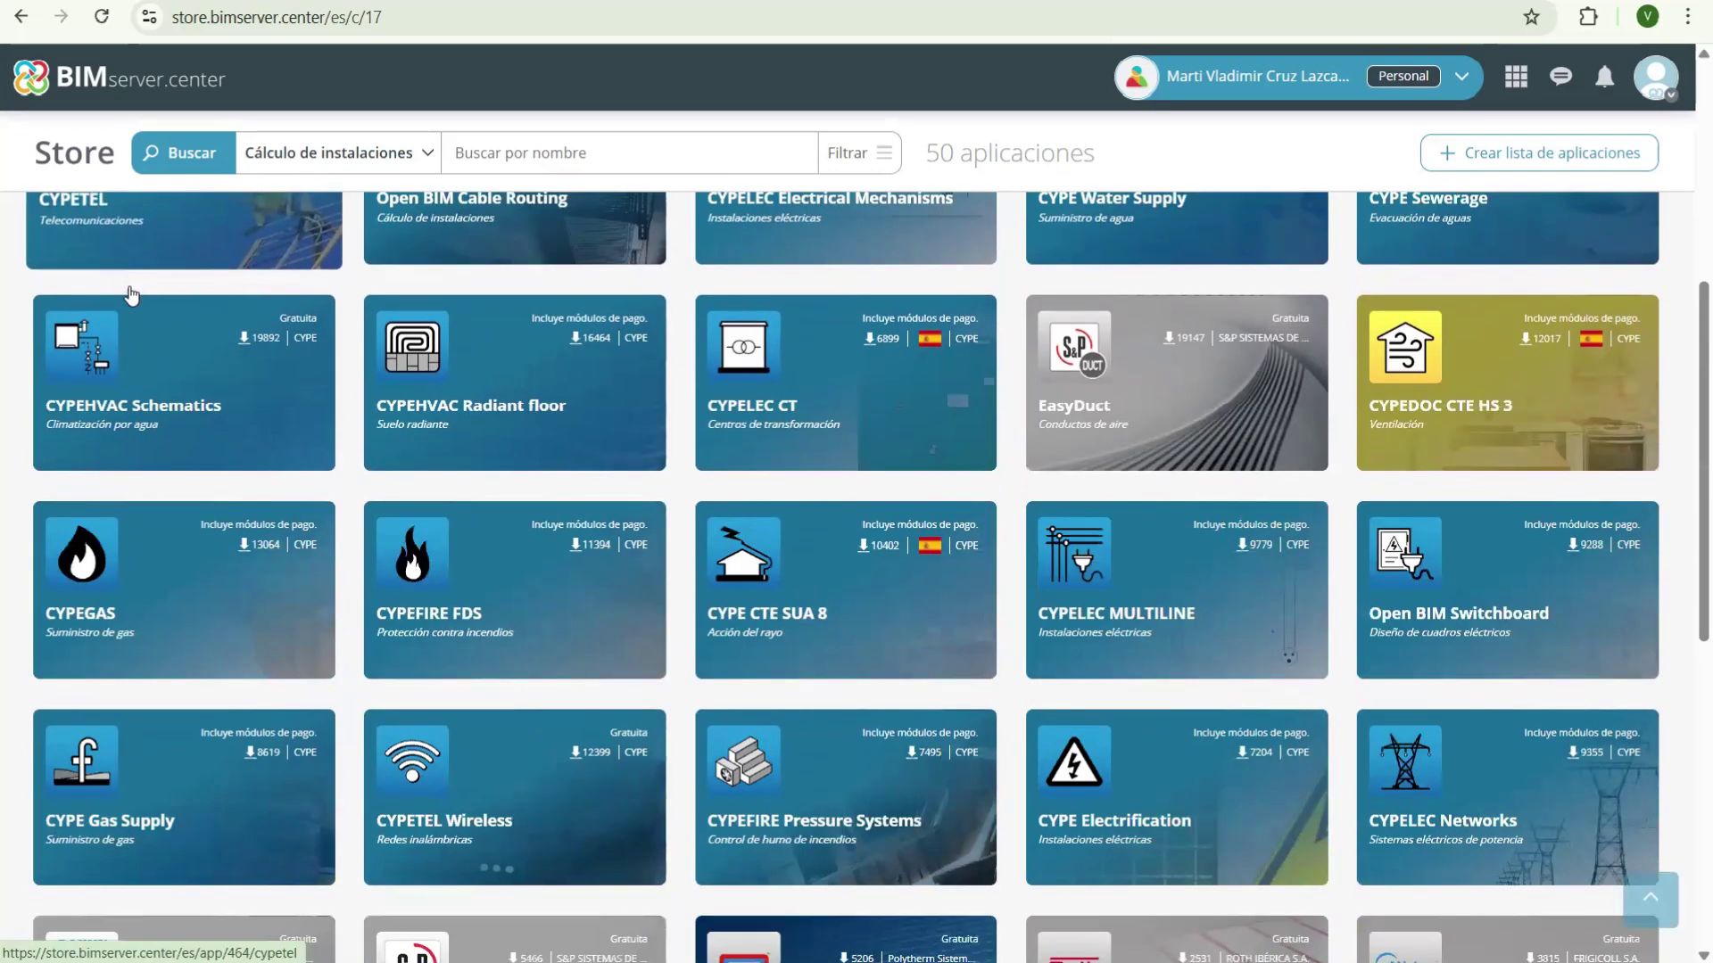
pyautogui.scroll(7, 179, 335)
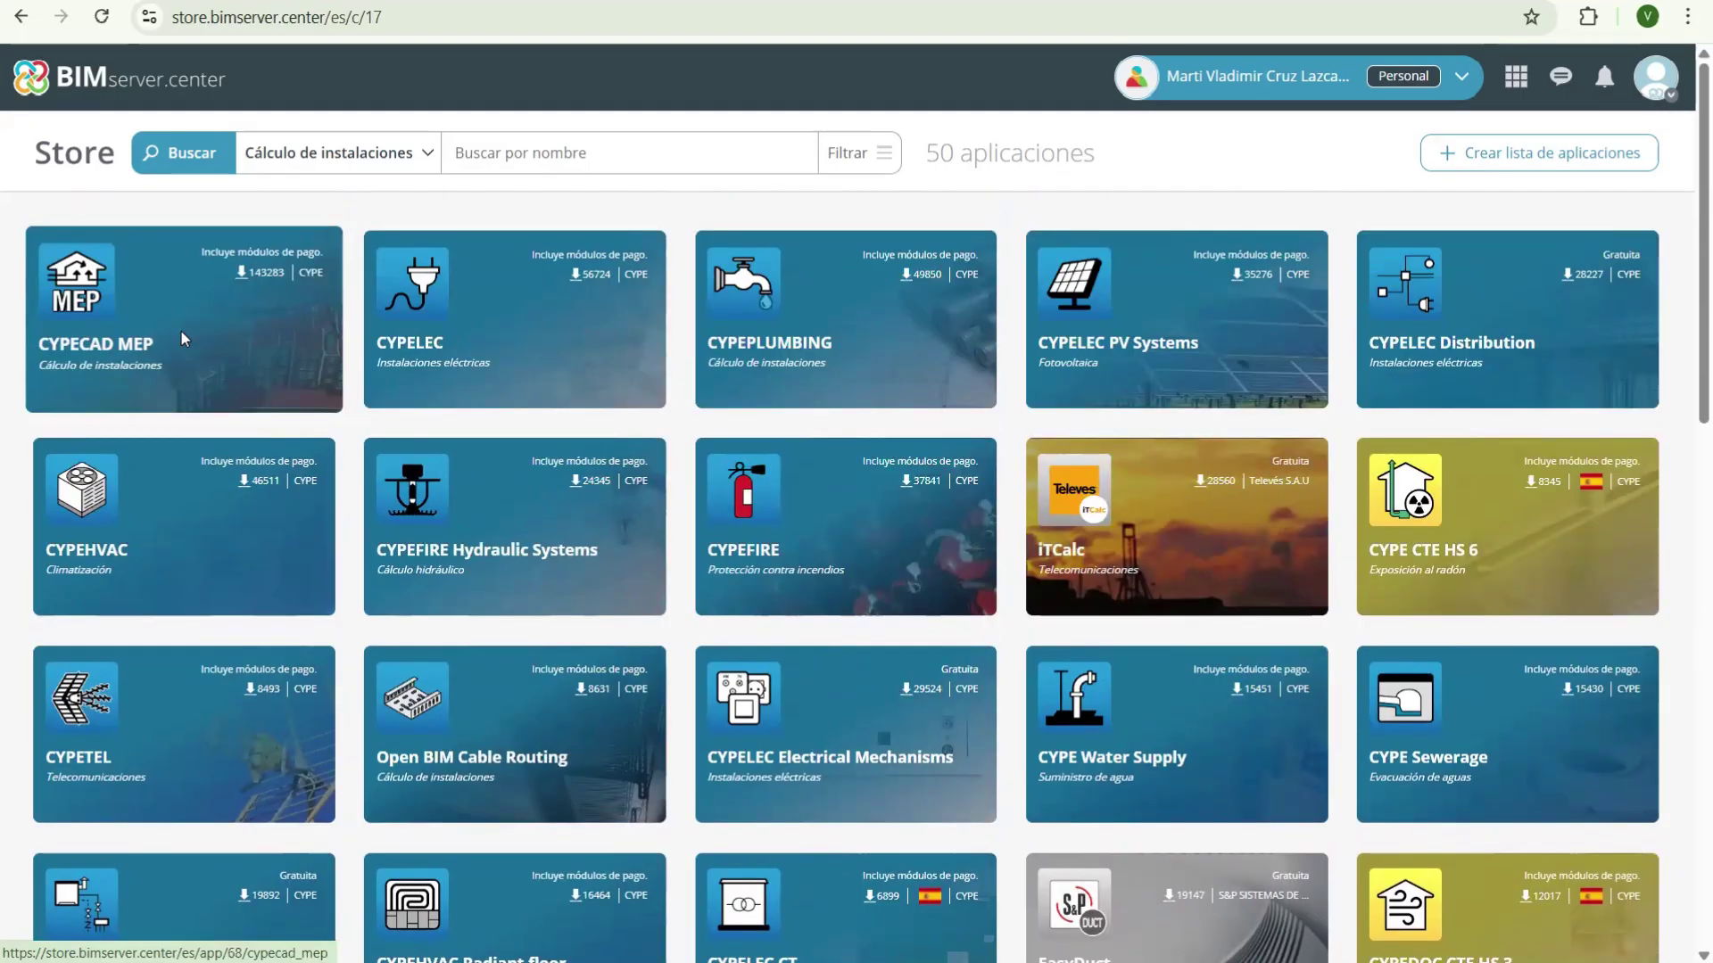
pyautogui.scroll(-4, 186, 471)
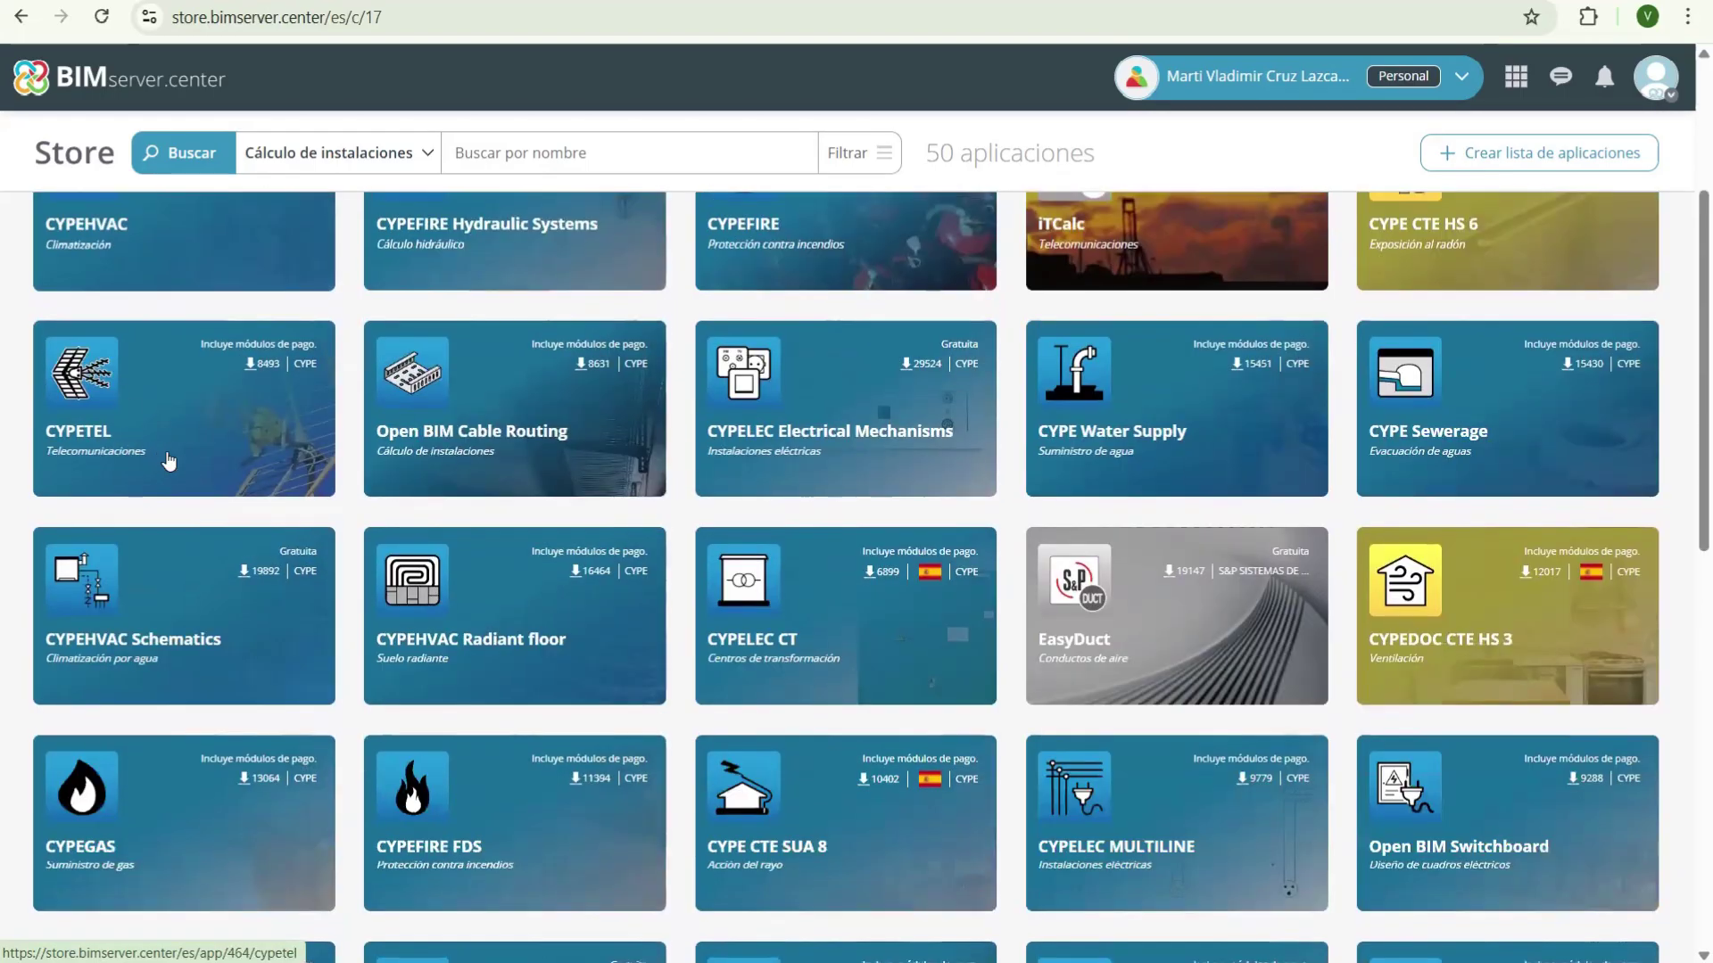
pyautogui.scroll(-4, 168, 461)
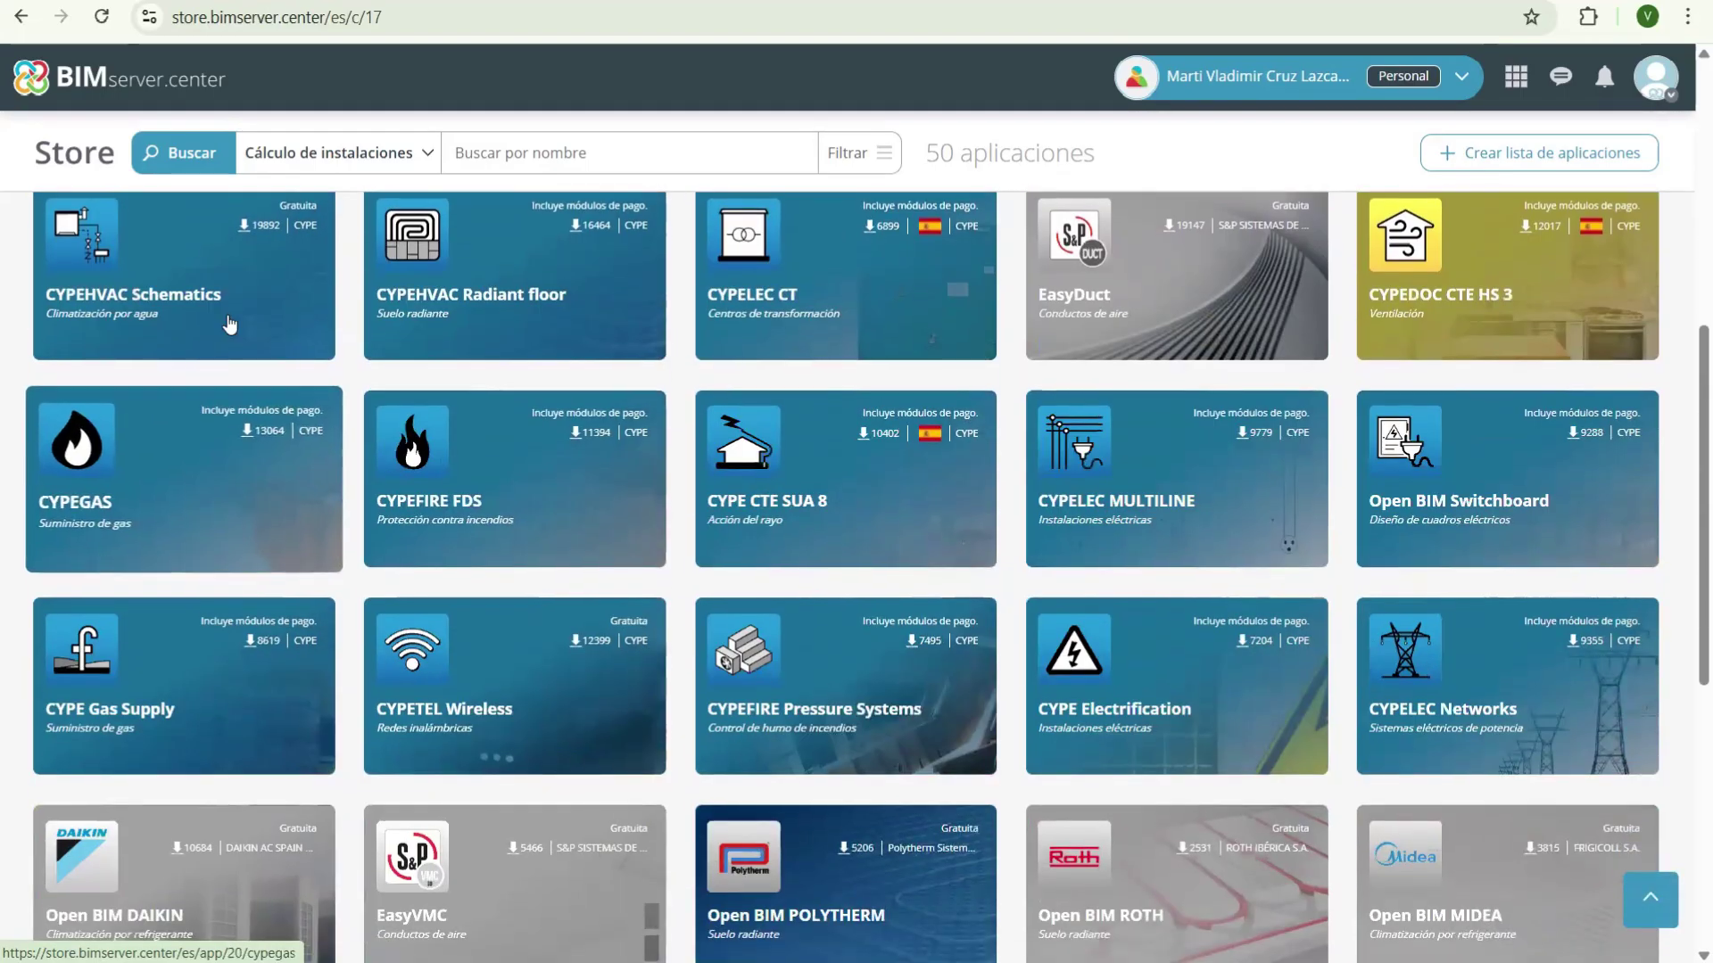
pyautogui.scroll(8, 230, 326)
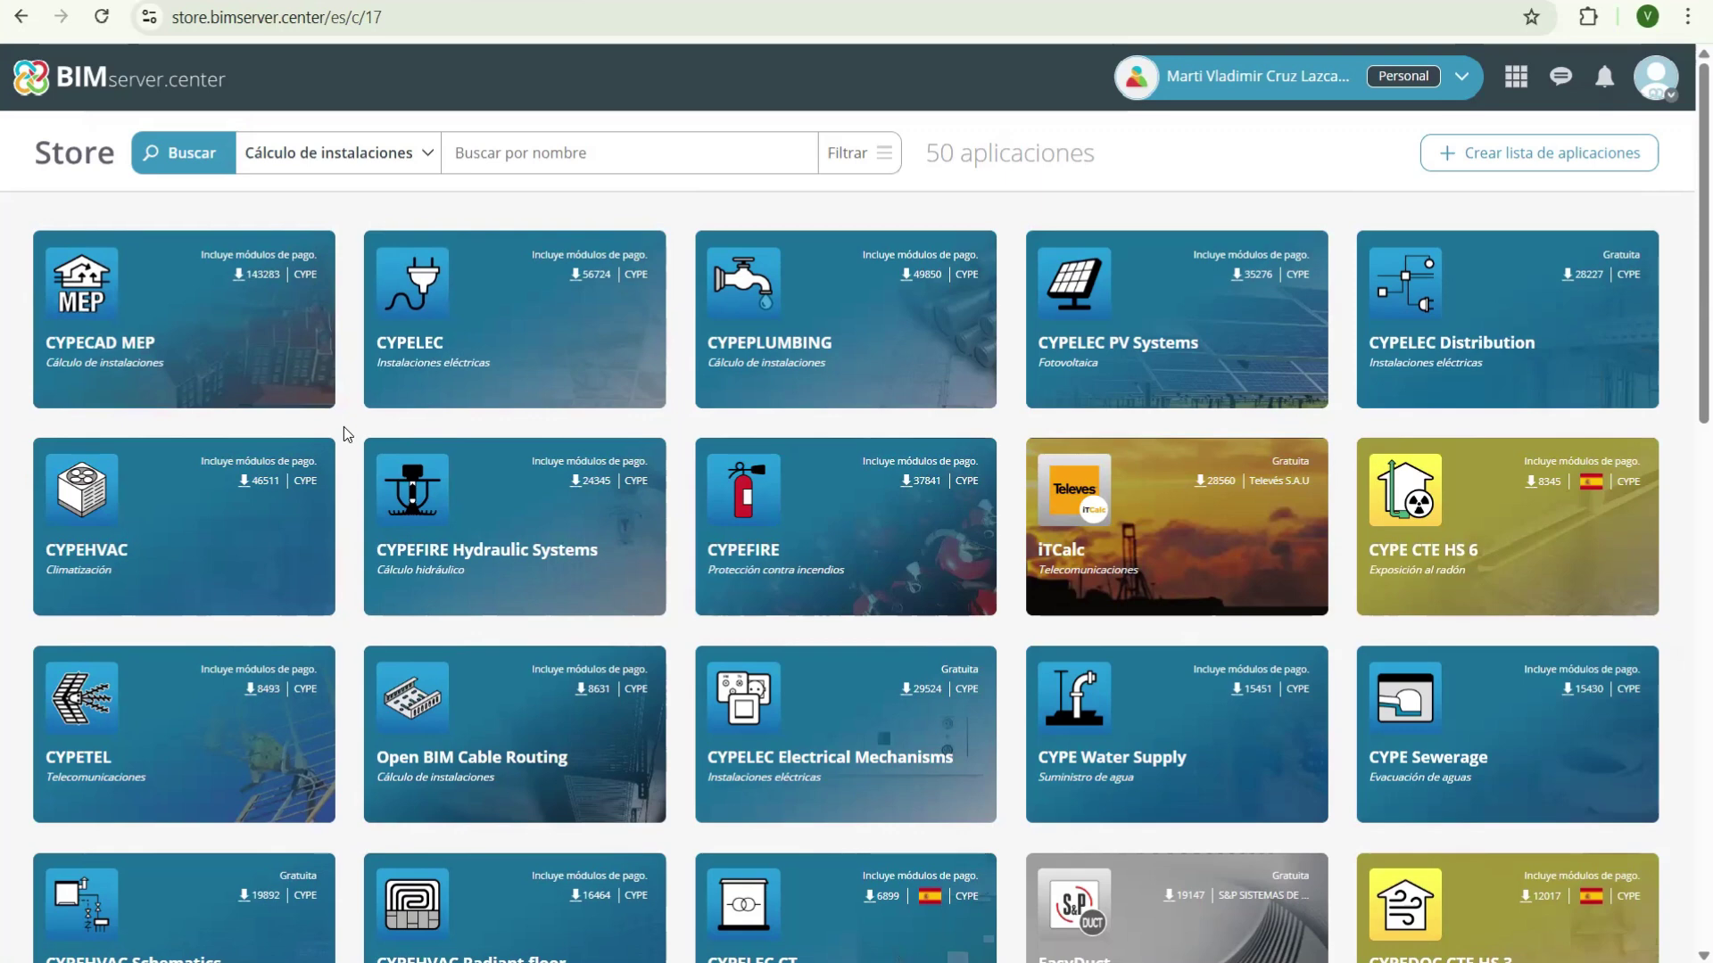
pyautogui.scroll(-4, 963, 398)
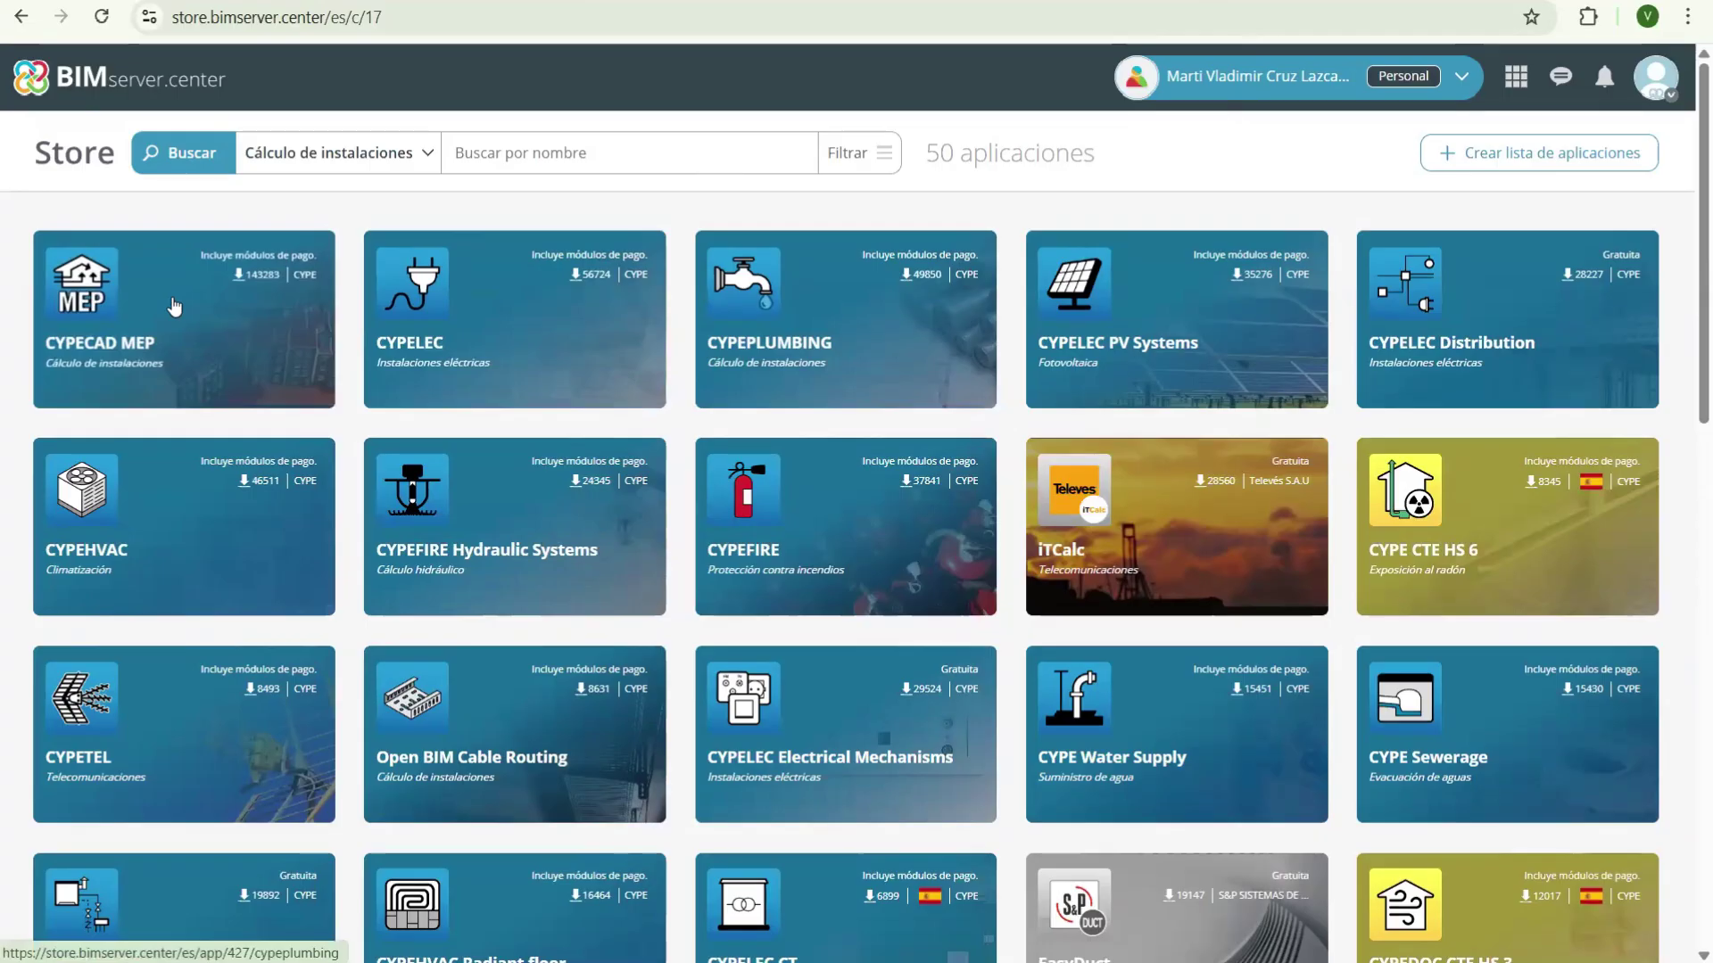
pyautogui.click(203, 330)
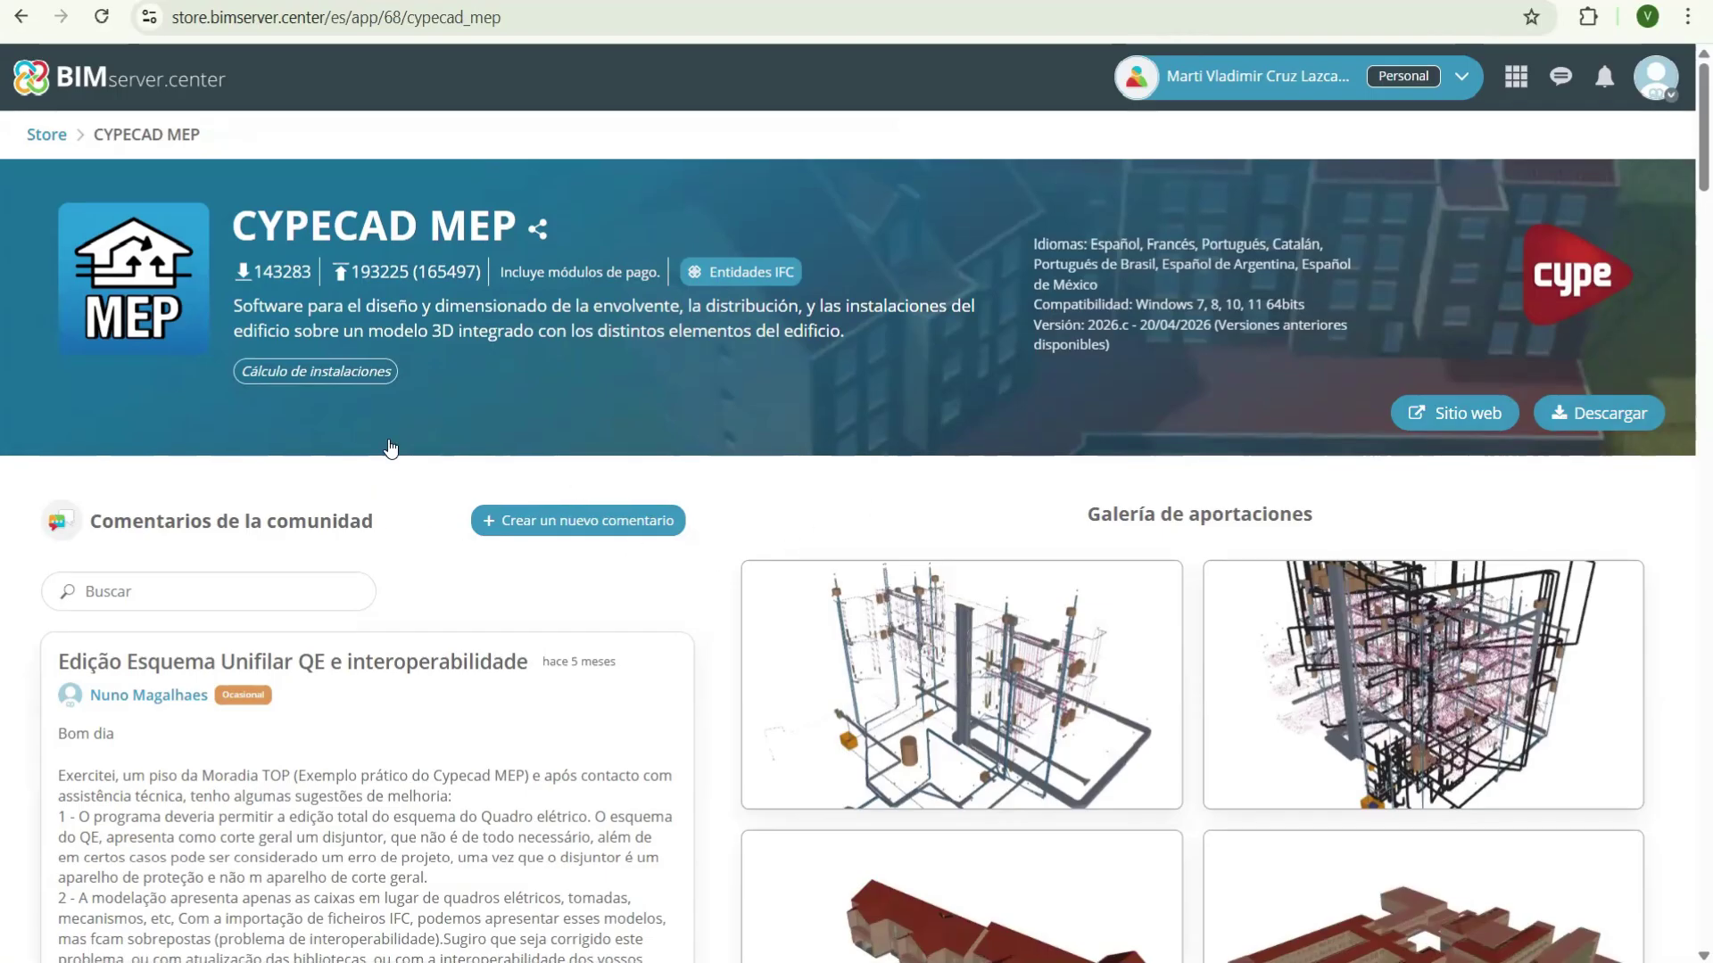
pyautogui.scroll(-2, 371, 490)
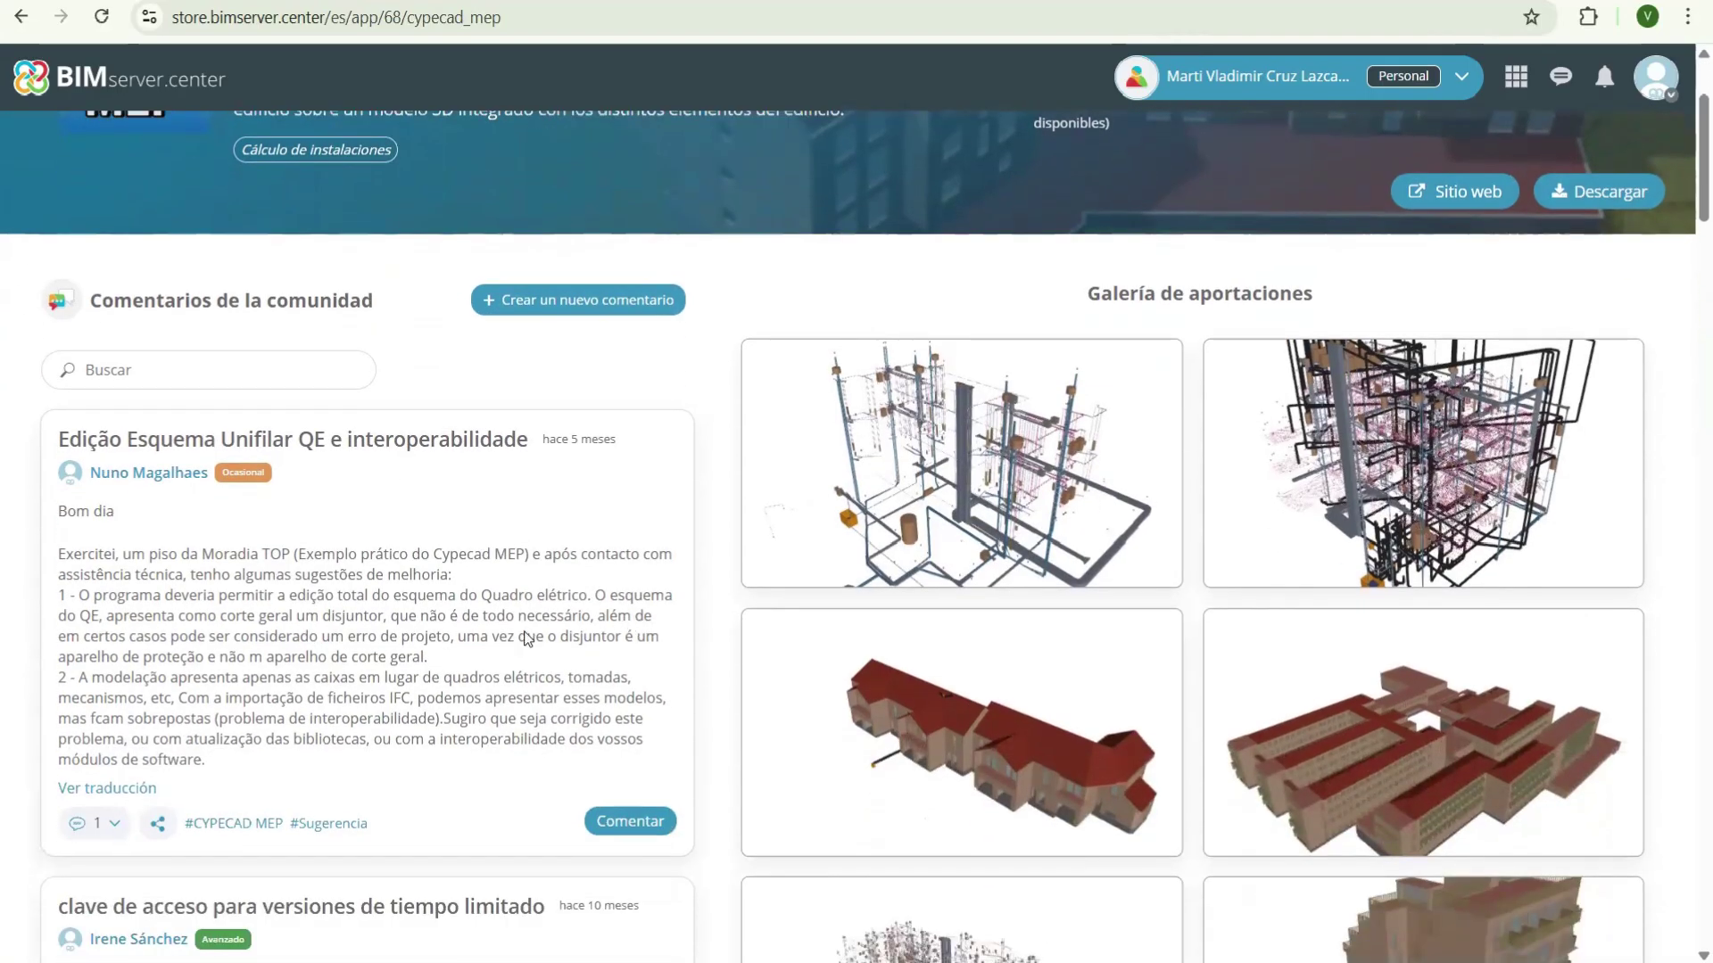
pyautogui.scroll(-4, 527, 641)
pyautogui.scroll(-1, 534, 711)
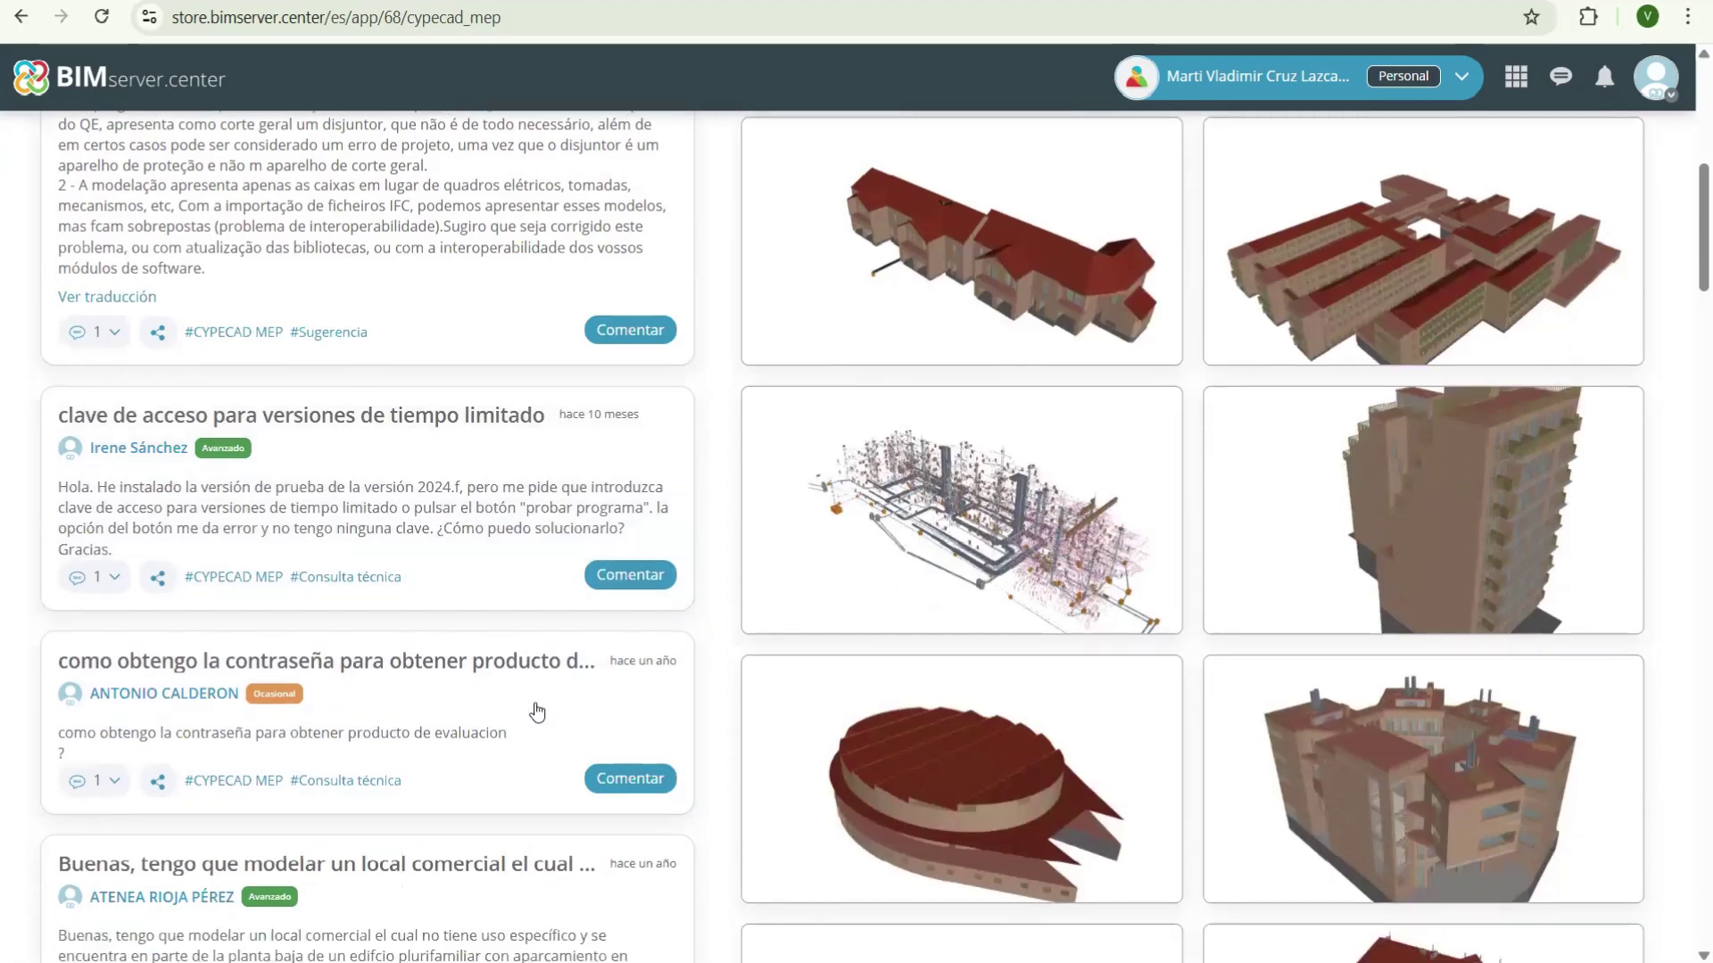
pyautogui.scroll(-3, 535, 711)
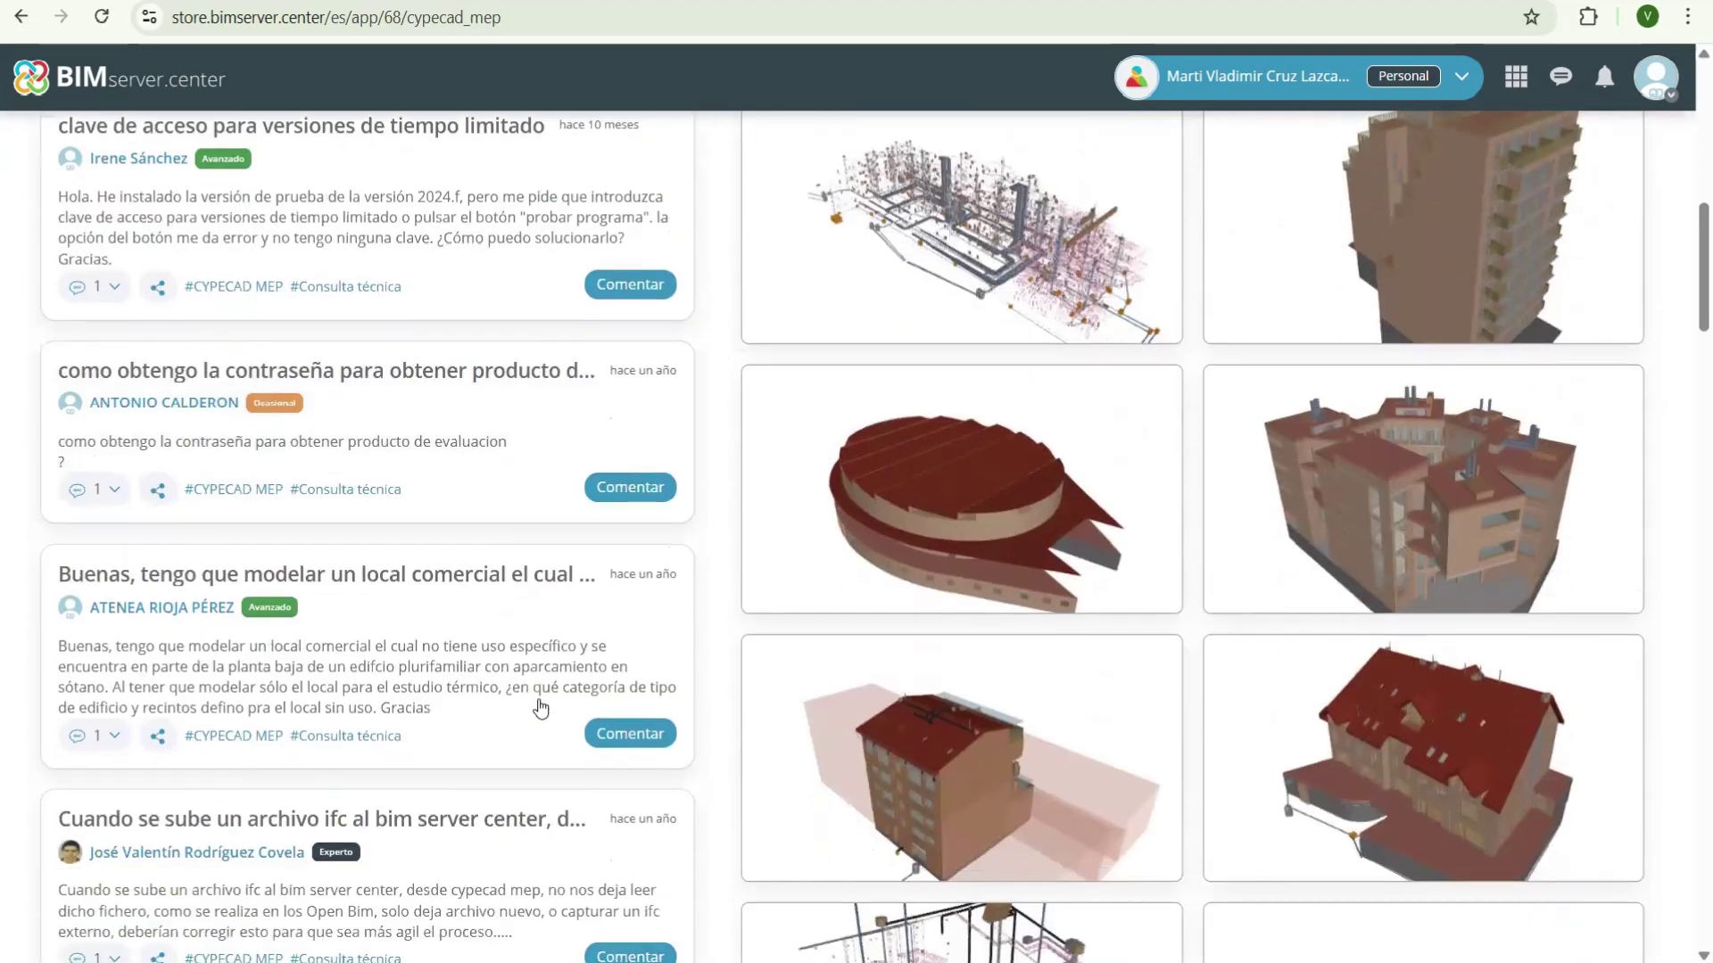
pyautogui.scroll(-3, 539, 709)
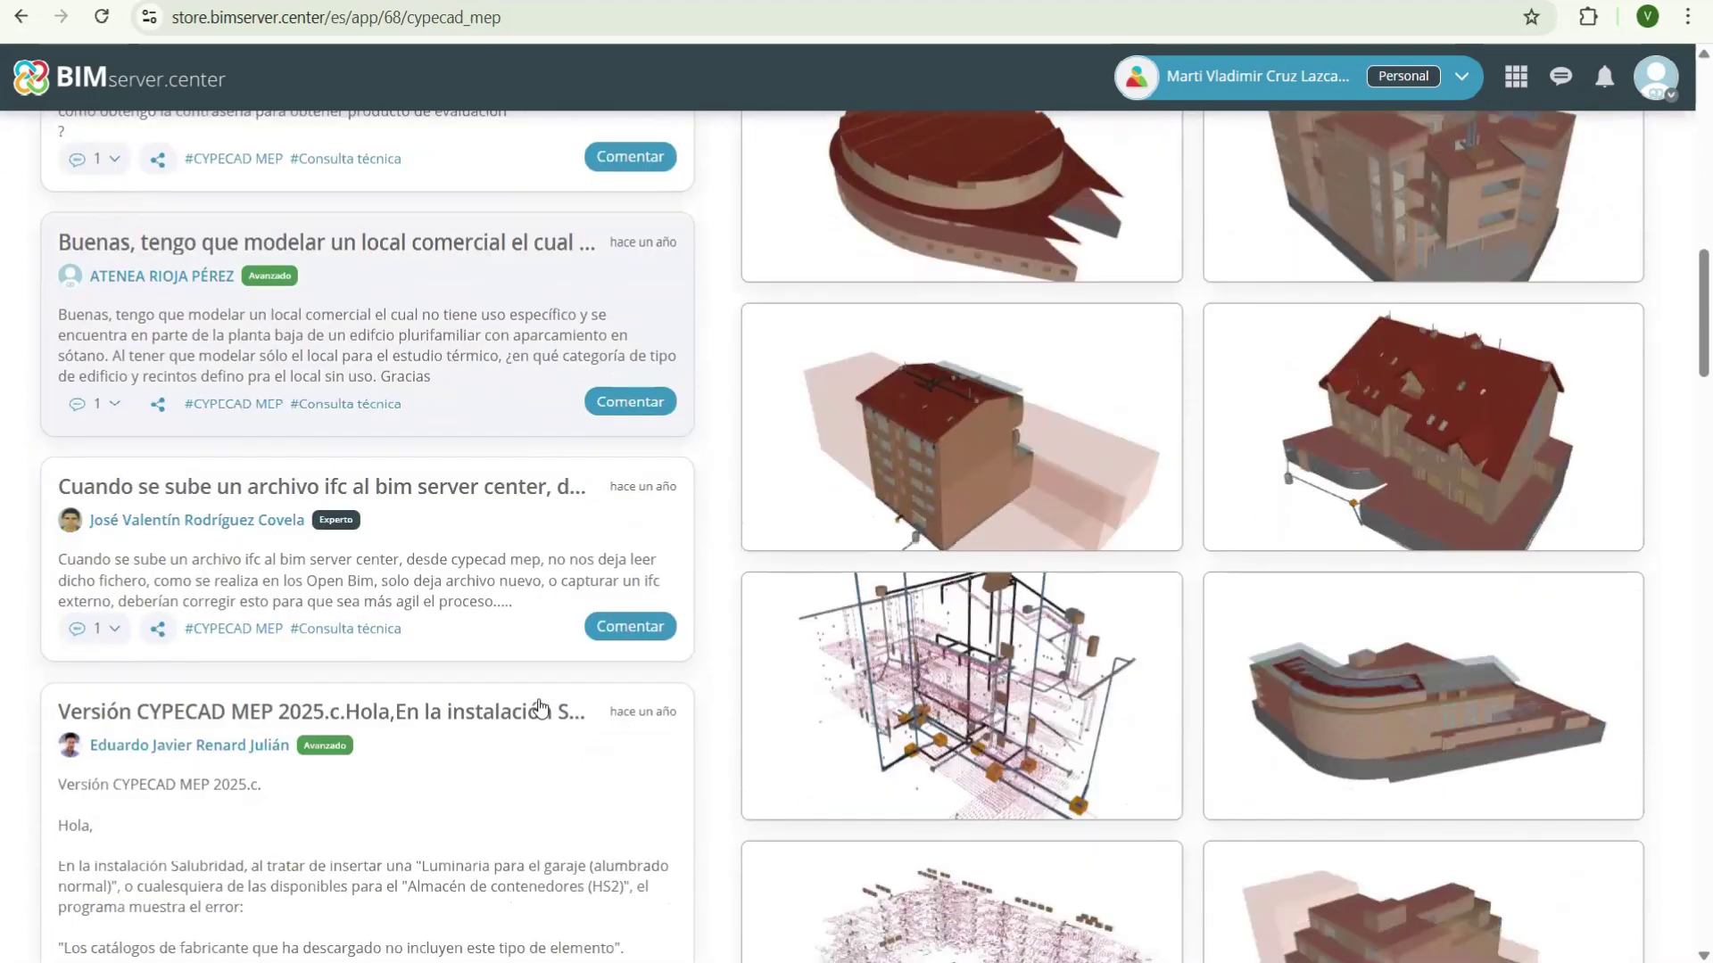
pyautogui.scroll(-4, 540, 709)
pyautogui.scroll(-8, 571, 660)
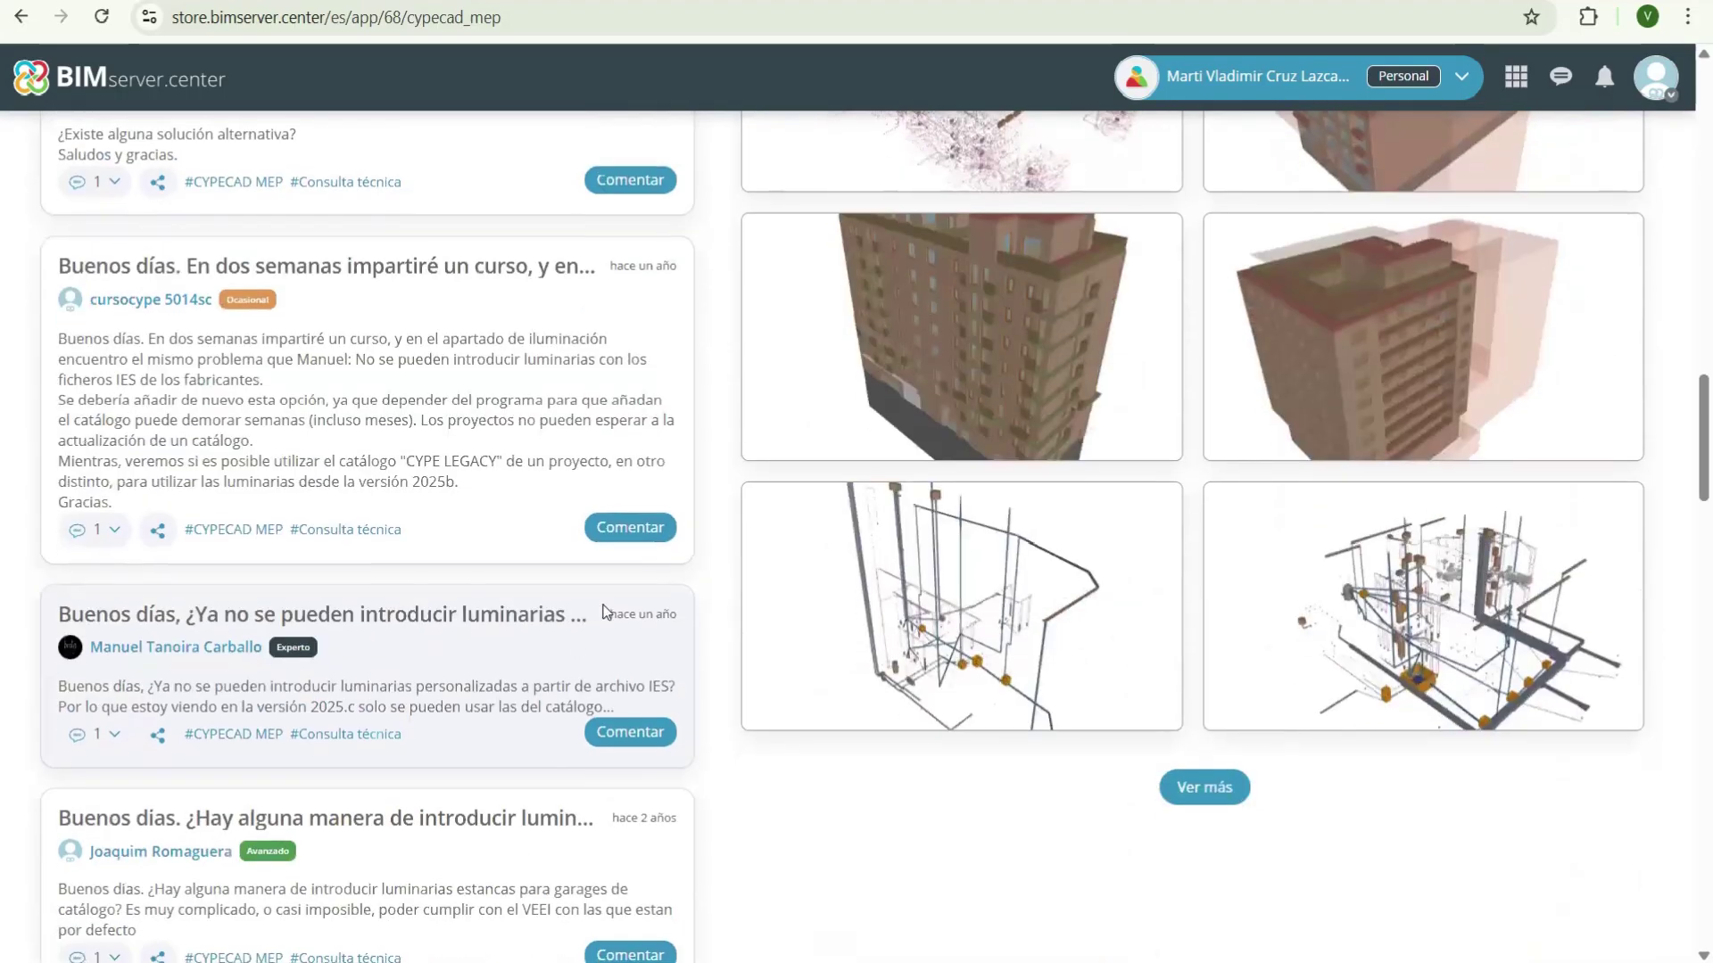
pyautogui.scroll(3, 603, 607)
pyautogui.scroll(8, 603, 600)
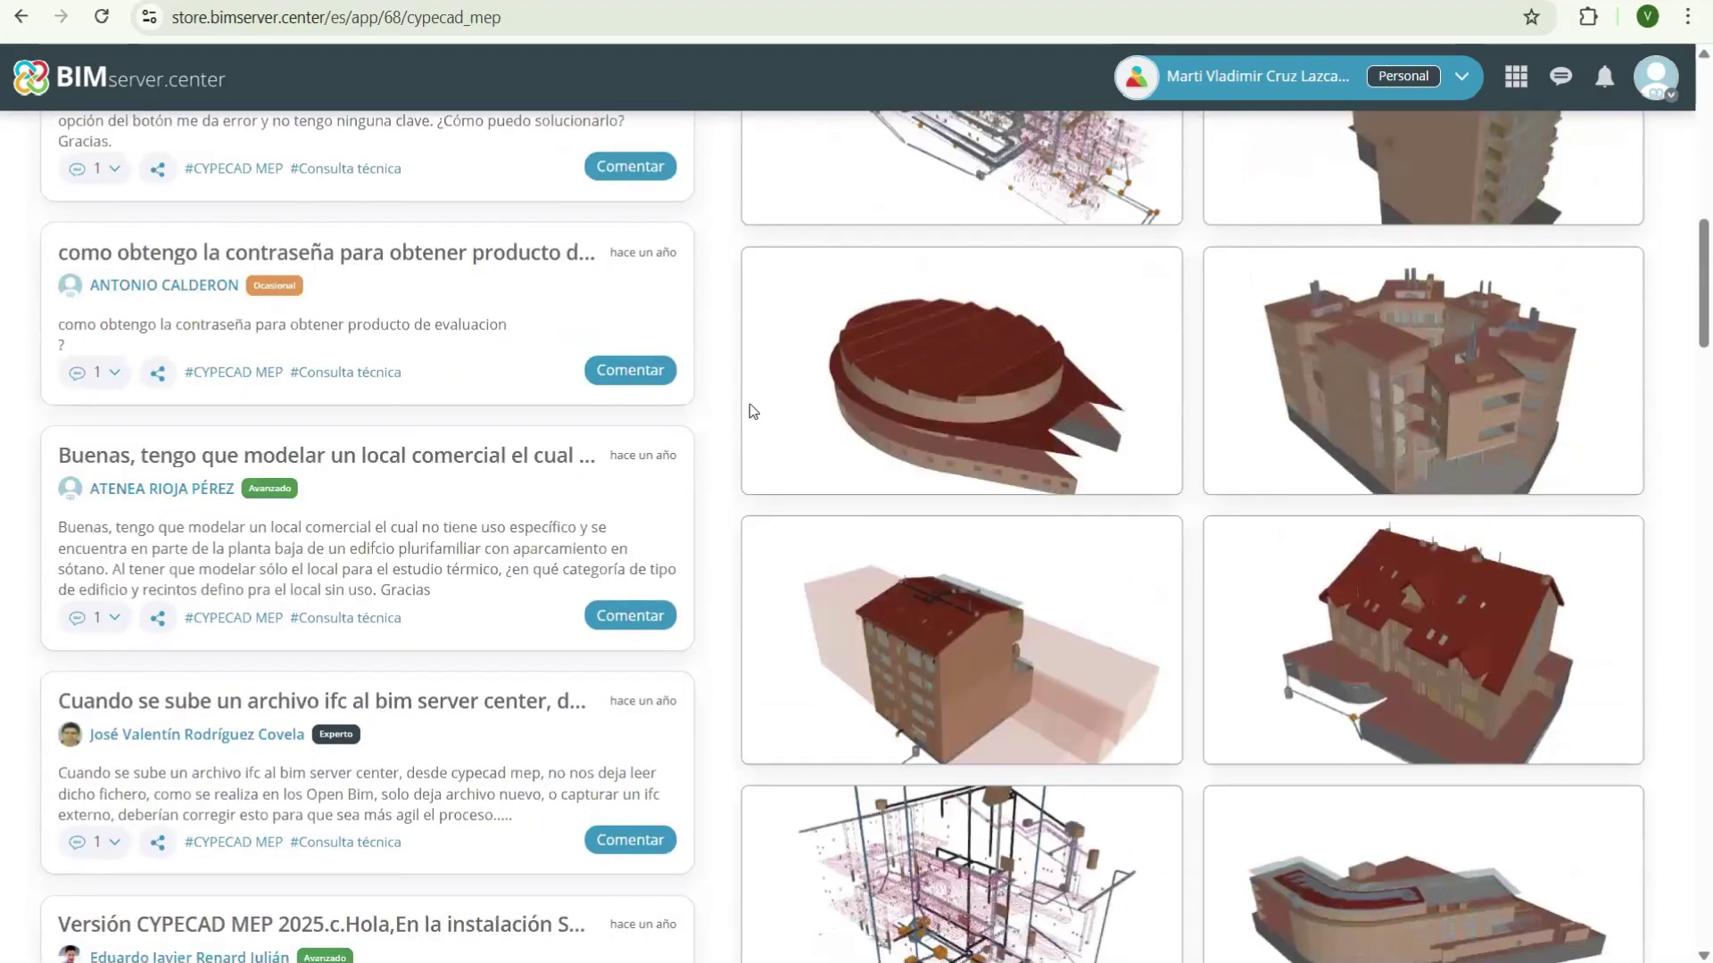
pyautogui.scroll(5, 835, 473)
pyautogui.scroll(8, 776, 486)
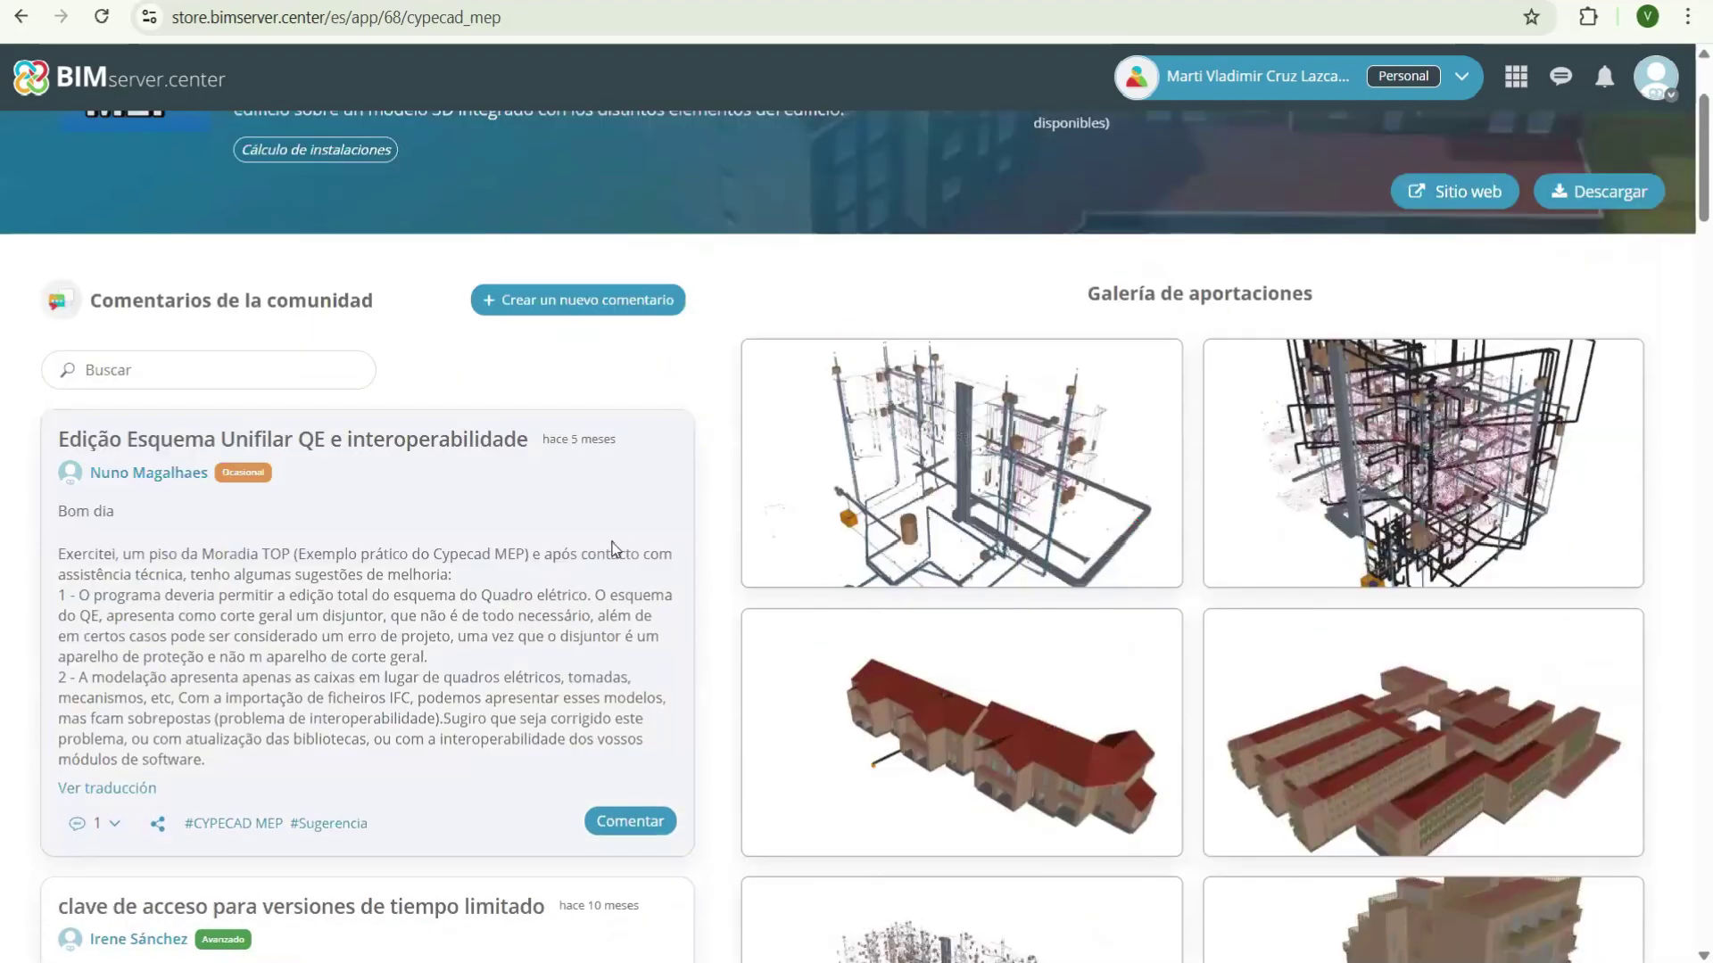
pyautogui.scroll(1, 536, 596)
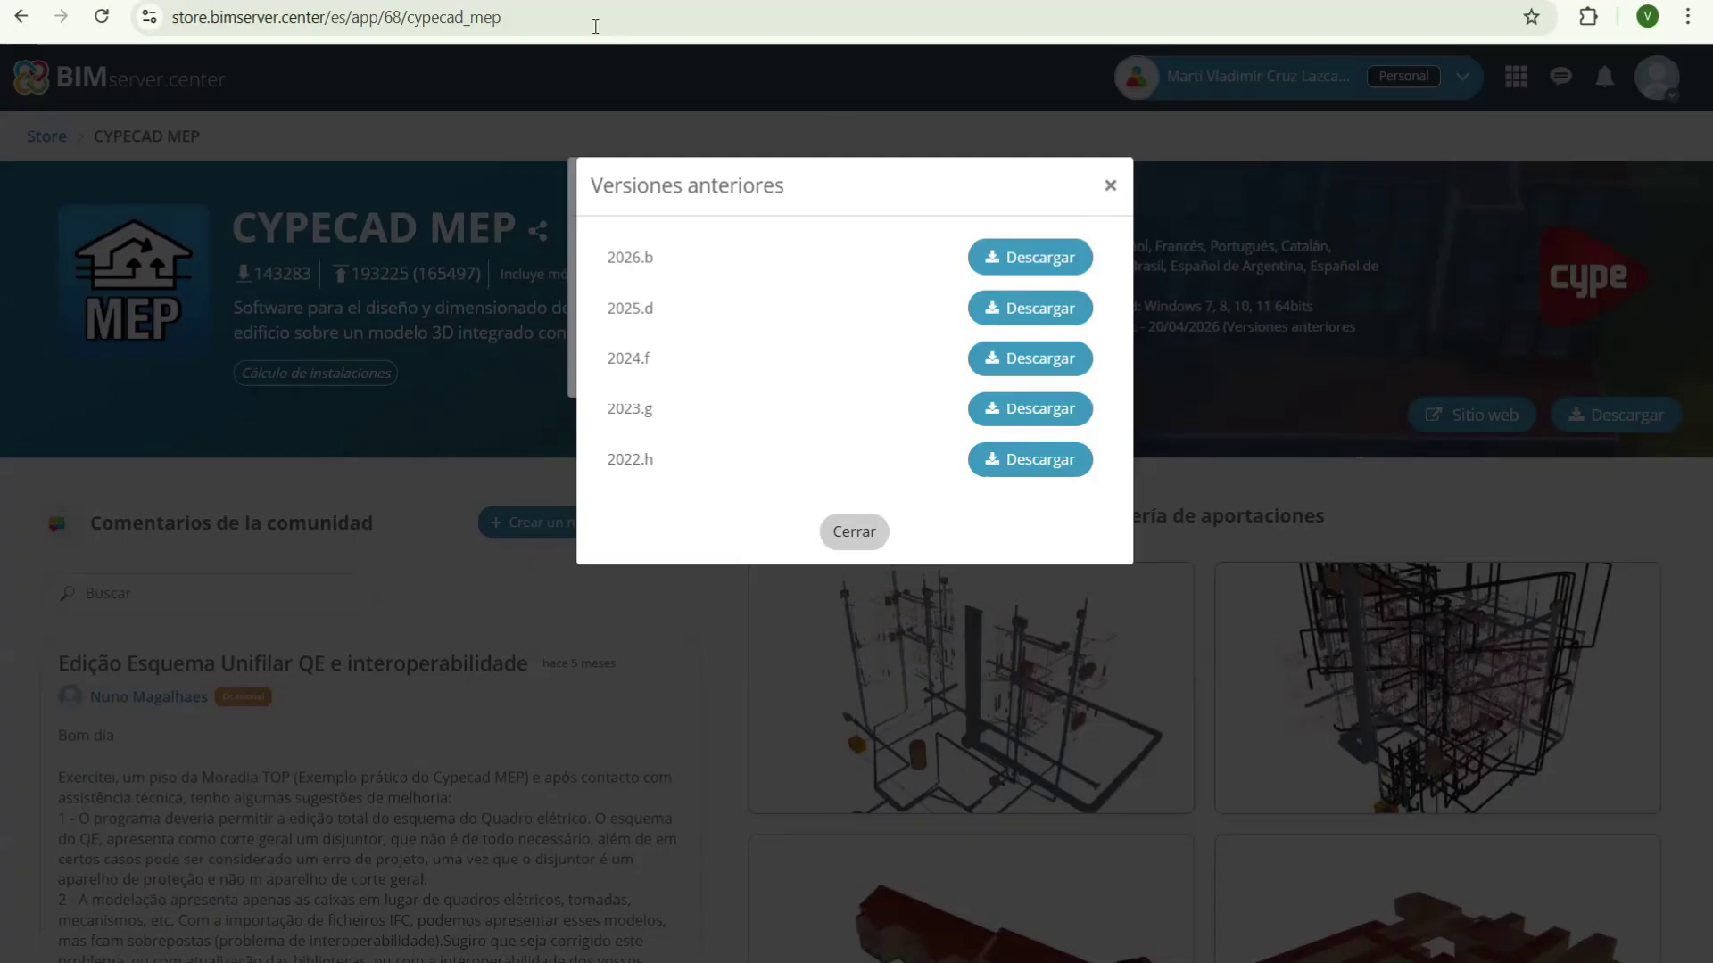
# - Close the Versiones anteriores and Enlaces de descarga dialogs, then start a 'licencia de erv' search in a new tab
pyautogui.click(1109, 185)
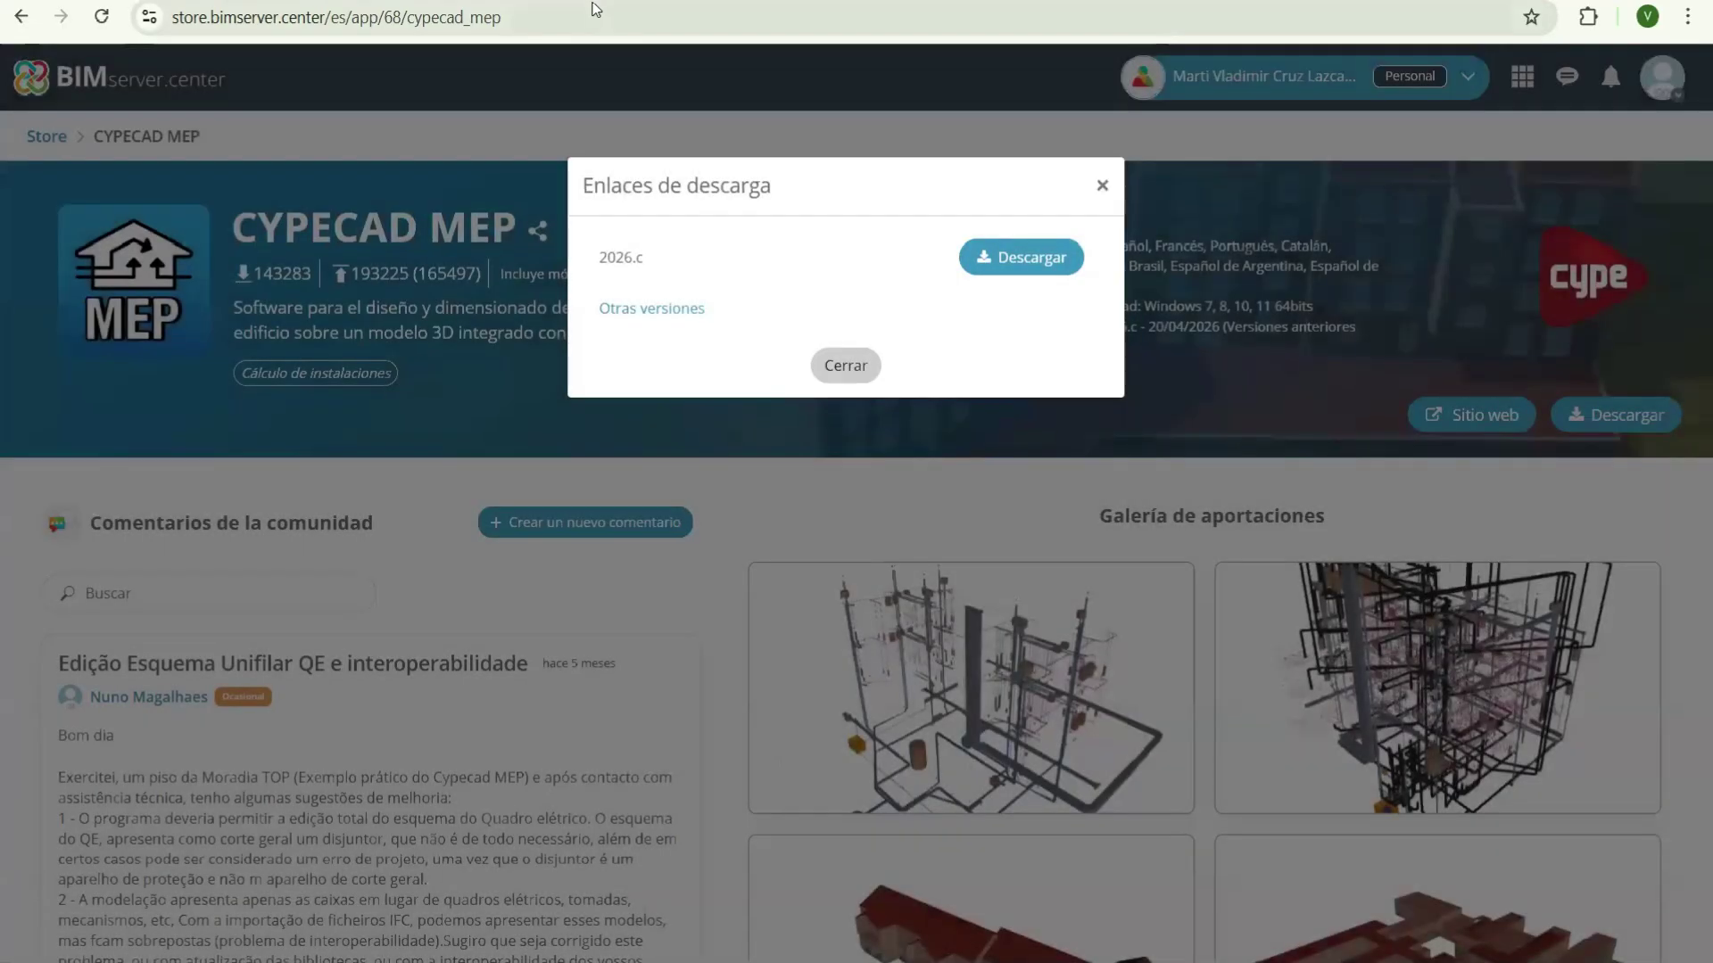
pyautogui.press('Escape')
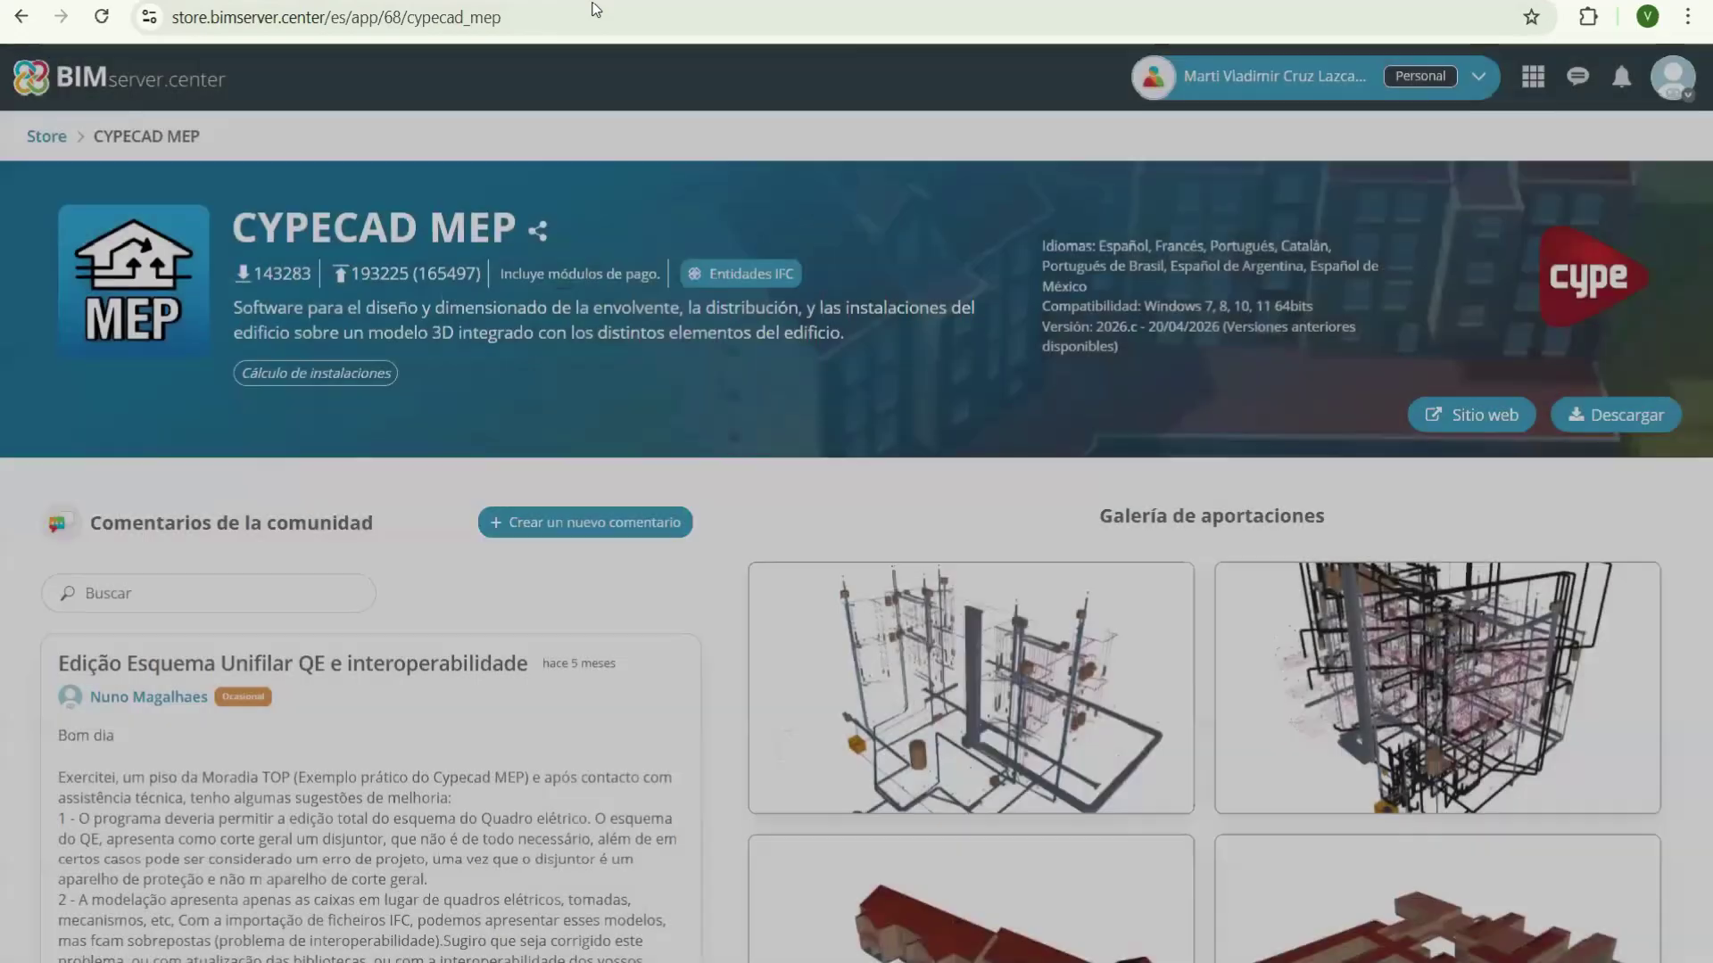
pyautogui.hotkey('ctrl', 't')
pyautogui.write('licencia d')
pyautogui.write('e erv')
# - Correct the typo and run the Google search for a CYPE evaluation licence
pyautogui.press('BackSpace')
pyautogui.press('BackSpace')
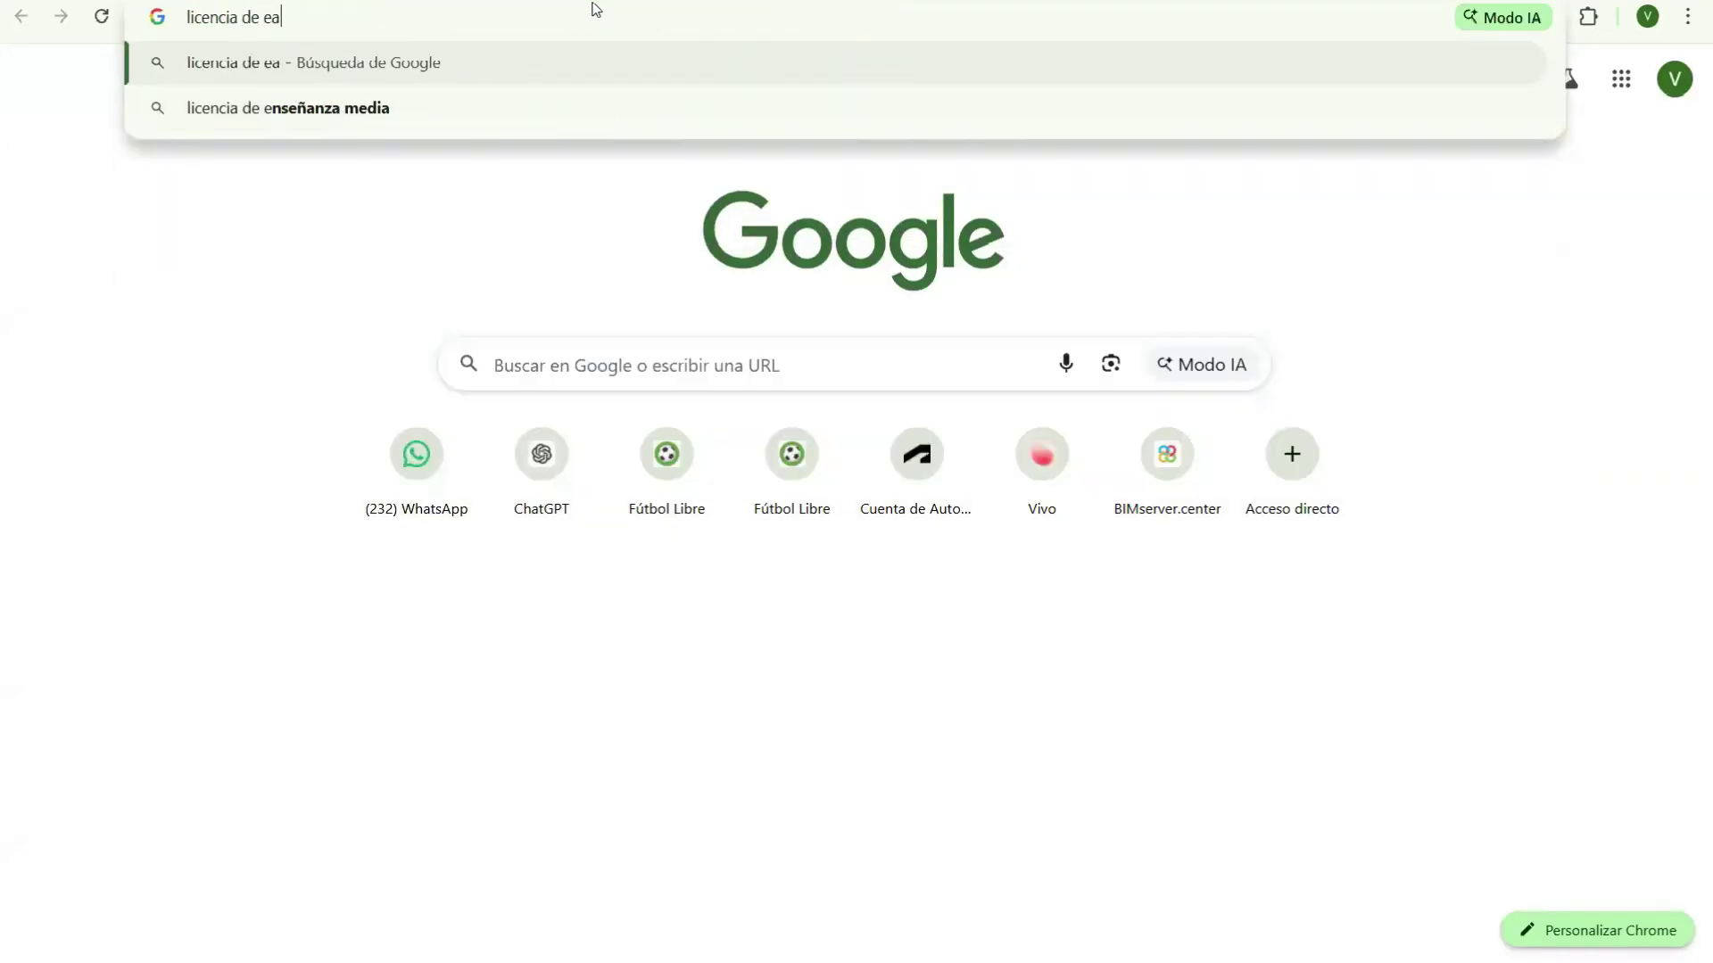
pyautogui.write('valuacion')
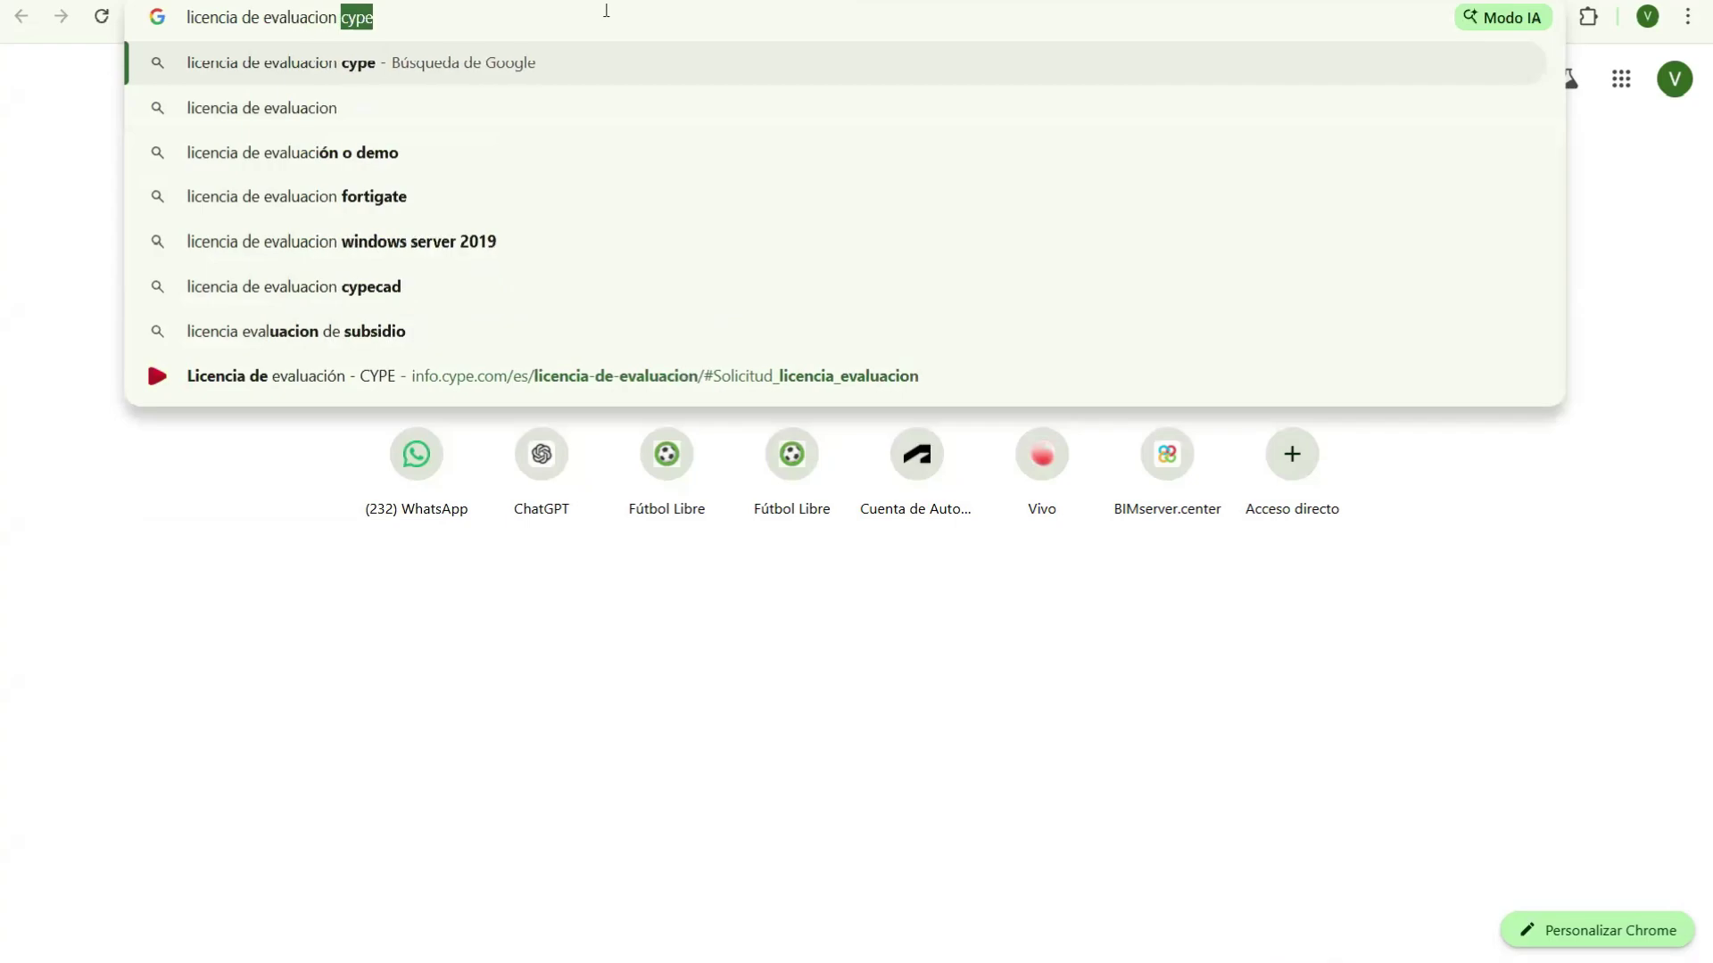
pyautogui.press('Return')
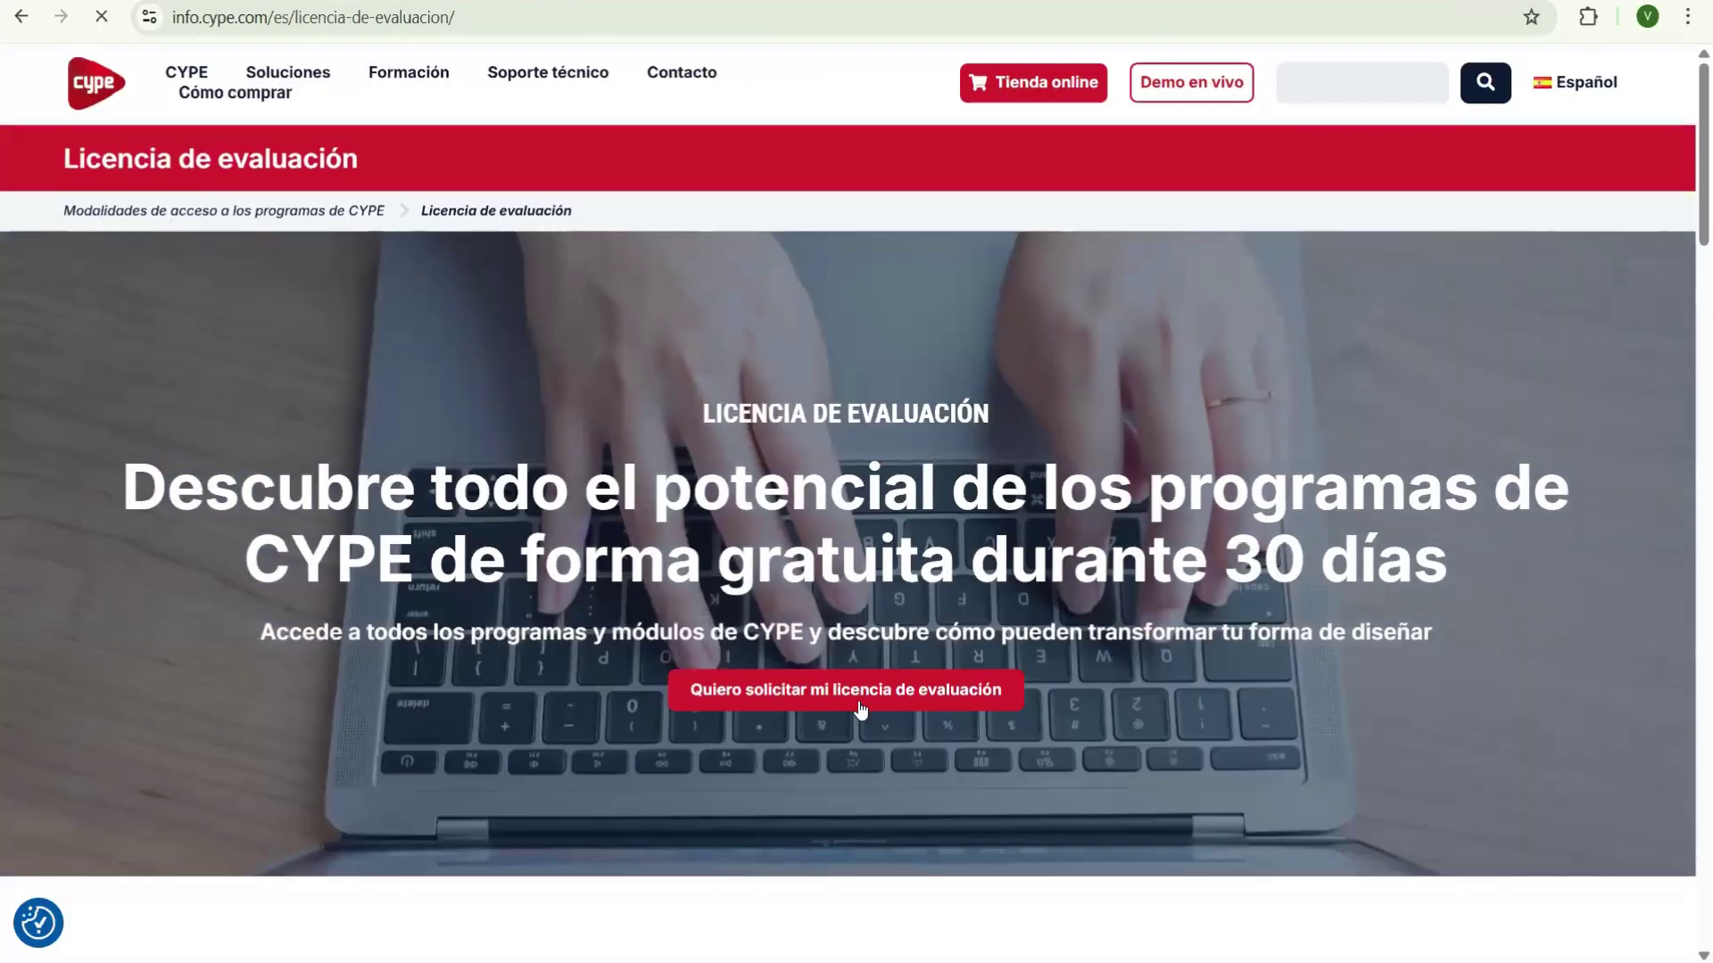
# - Open the 'Solicita tu licencia de evaluación gratuita' form and scroll through its empty fields
pyautogui.click(957, 685)
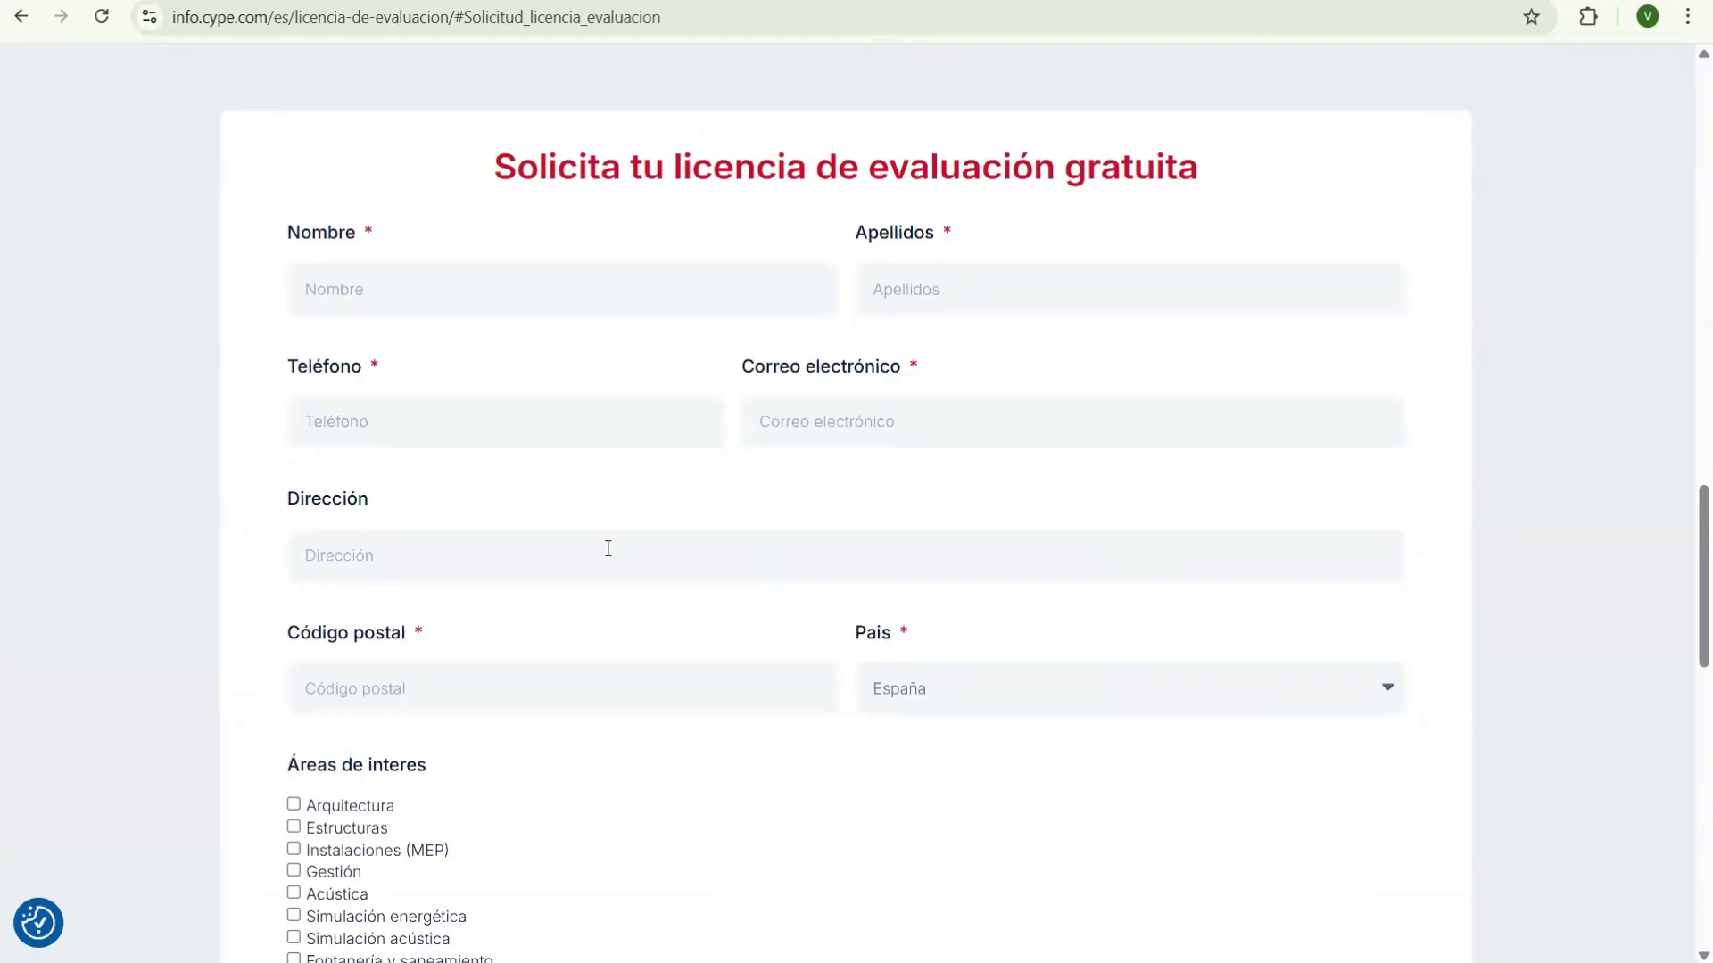
pyautogui.scroll(-5, 321, 356)
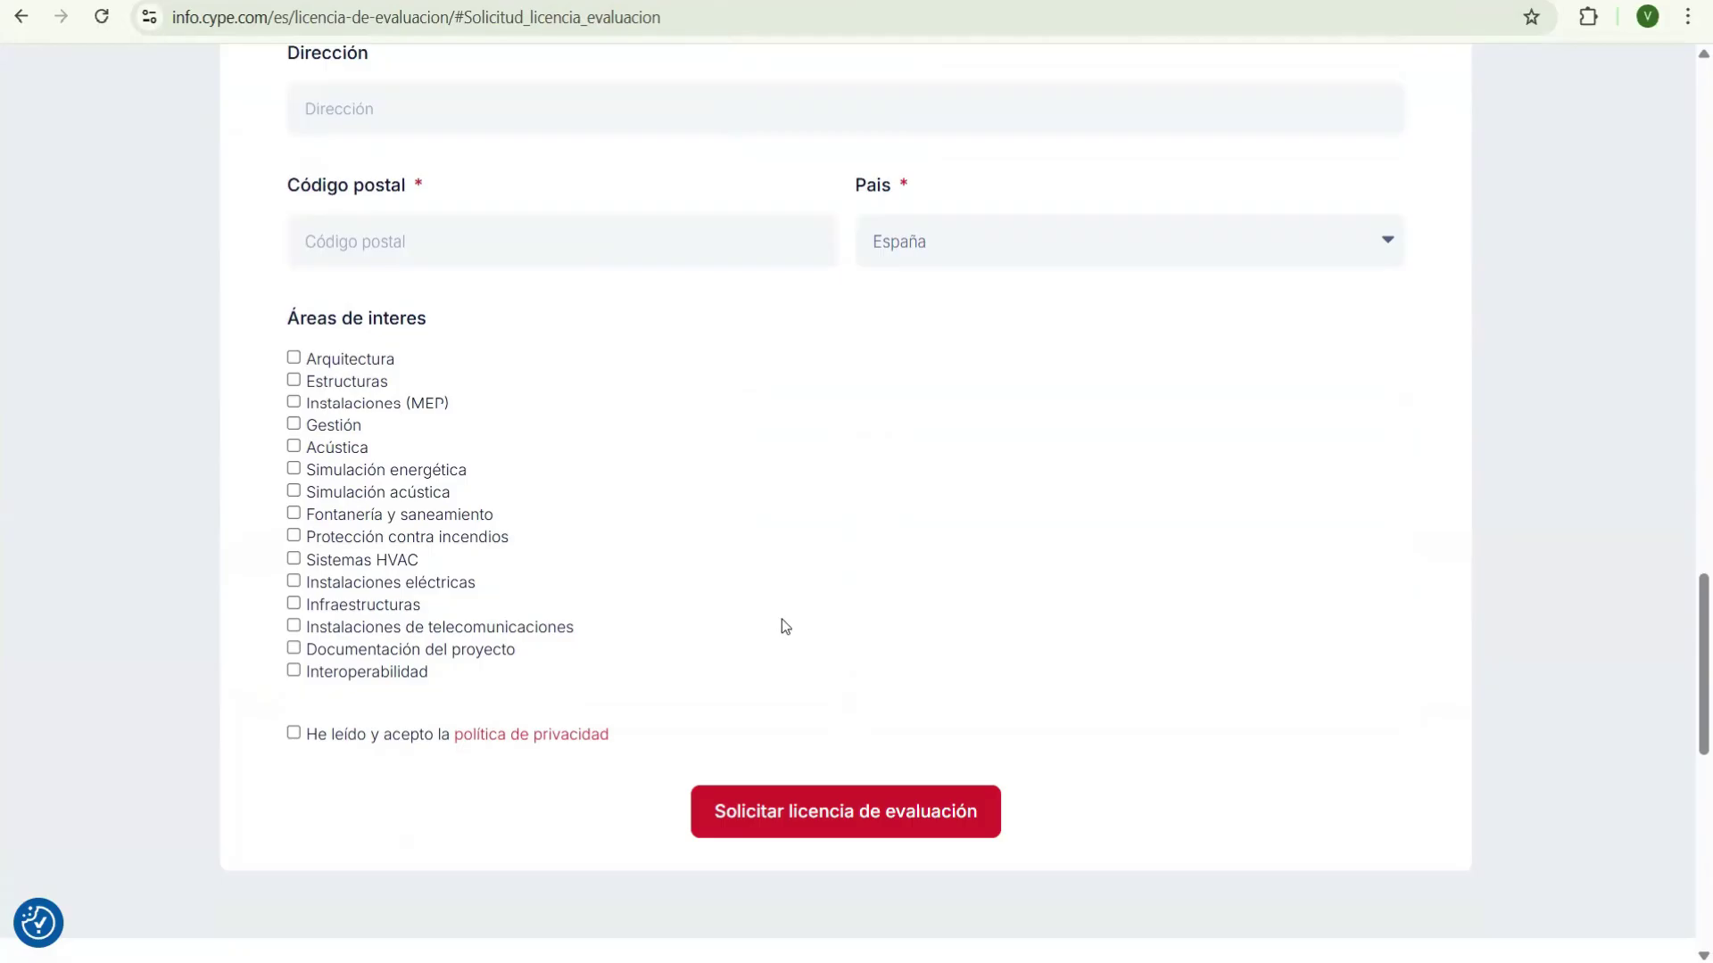
pyautogui.scroll(12, 782, 619)
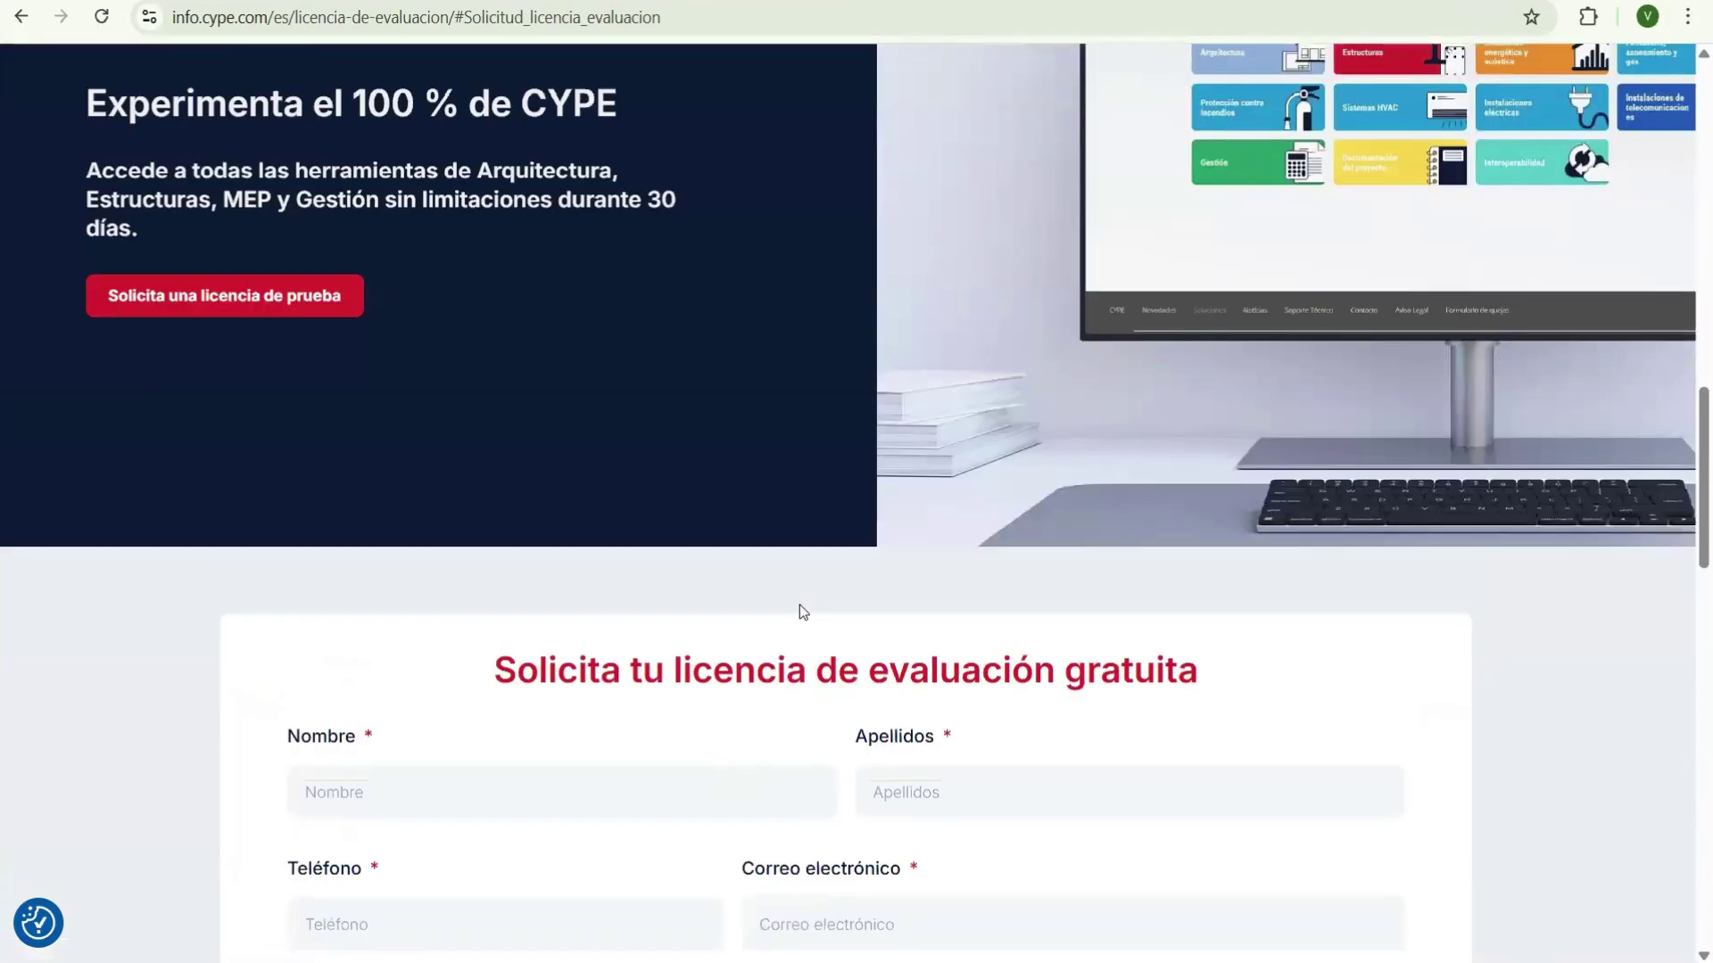
pyautogui.scroll(-13, 837, 687)
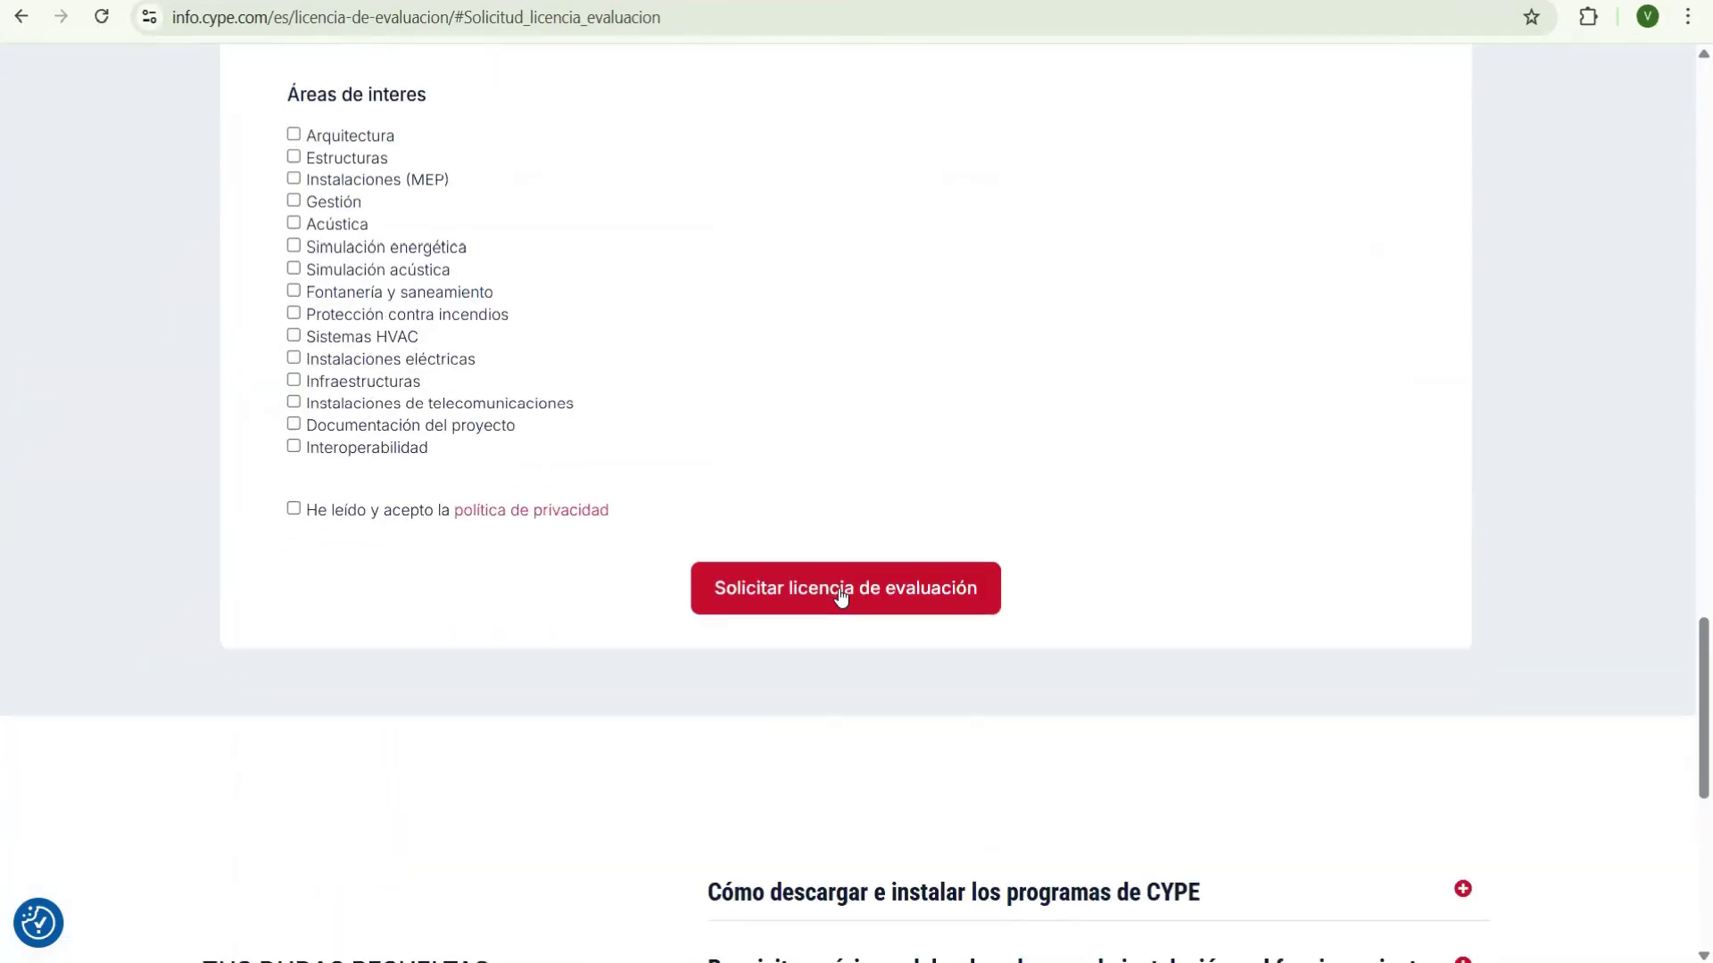
pyautogui.scroll(3, 838, 591)
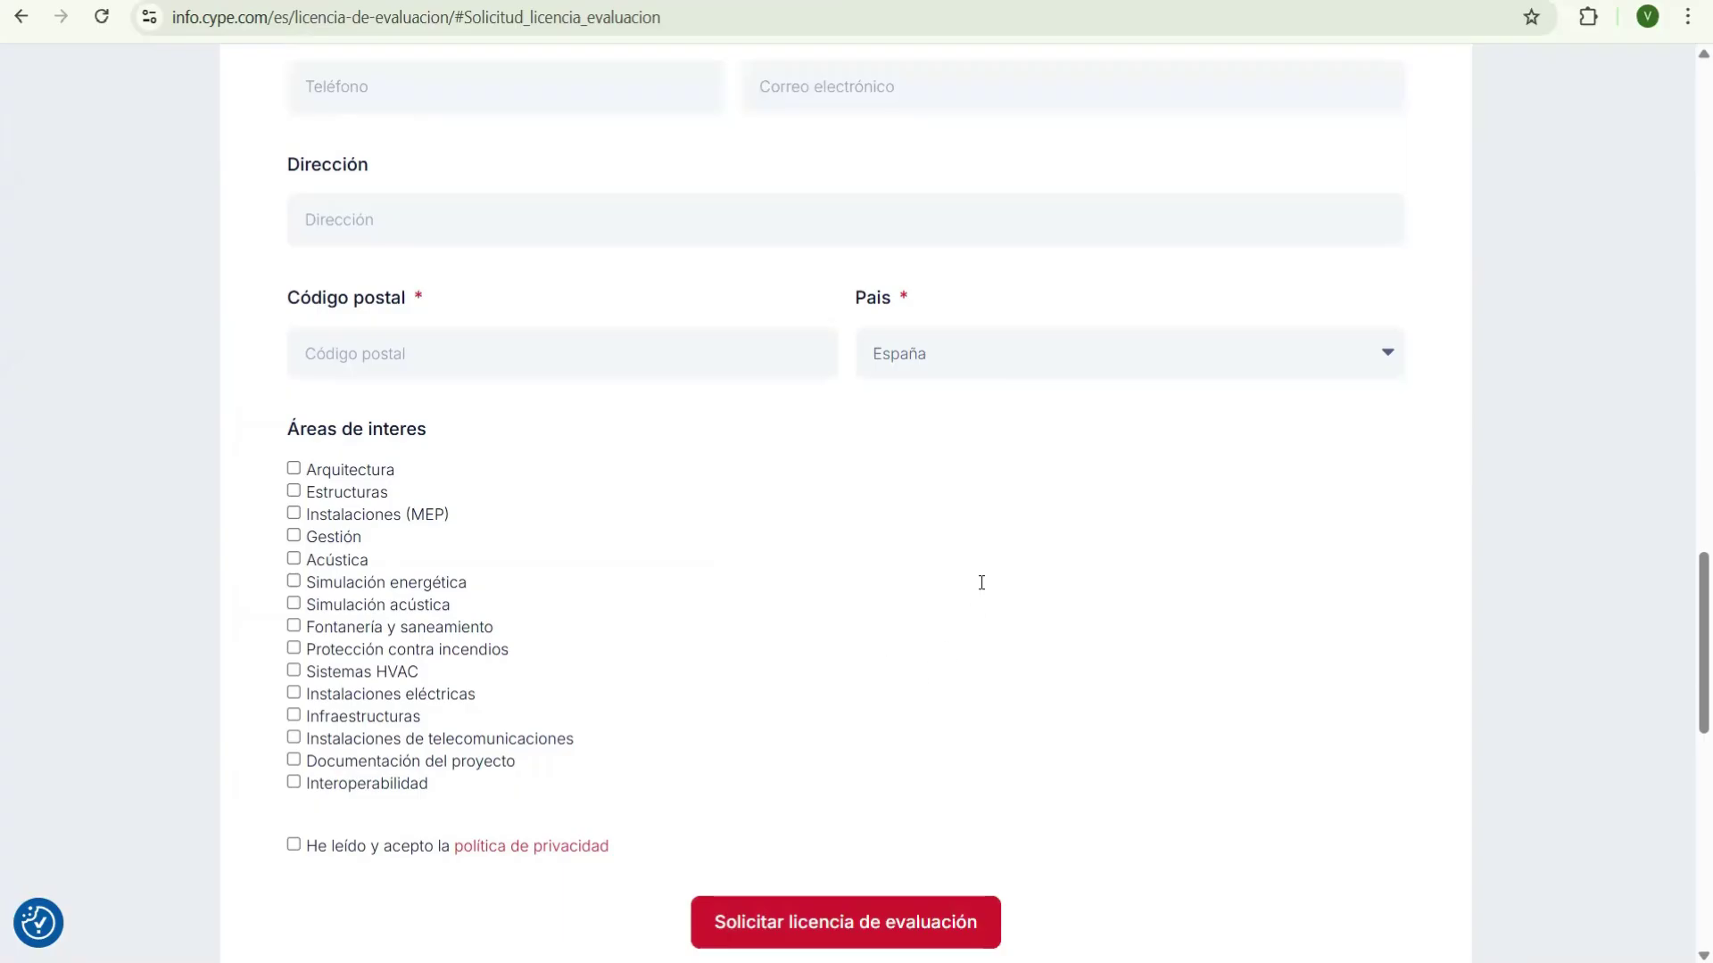
pyautogui.scroll(4, 842, 501)
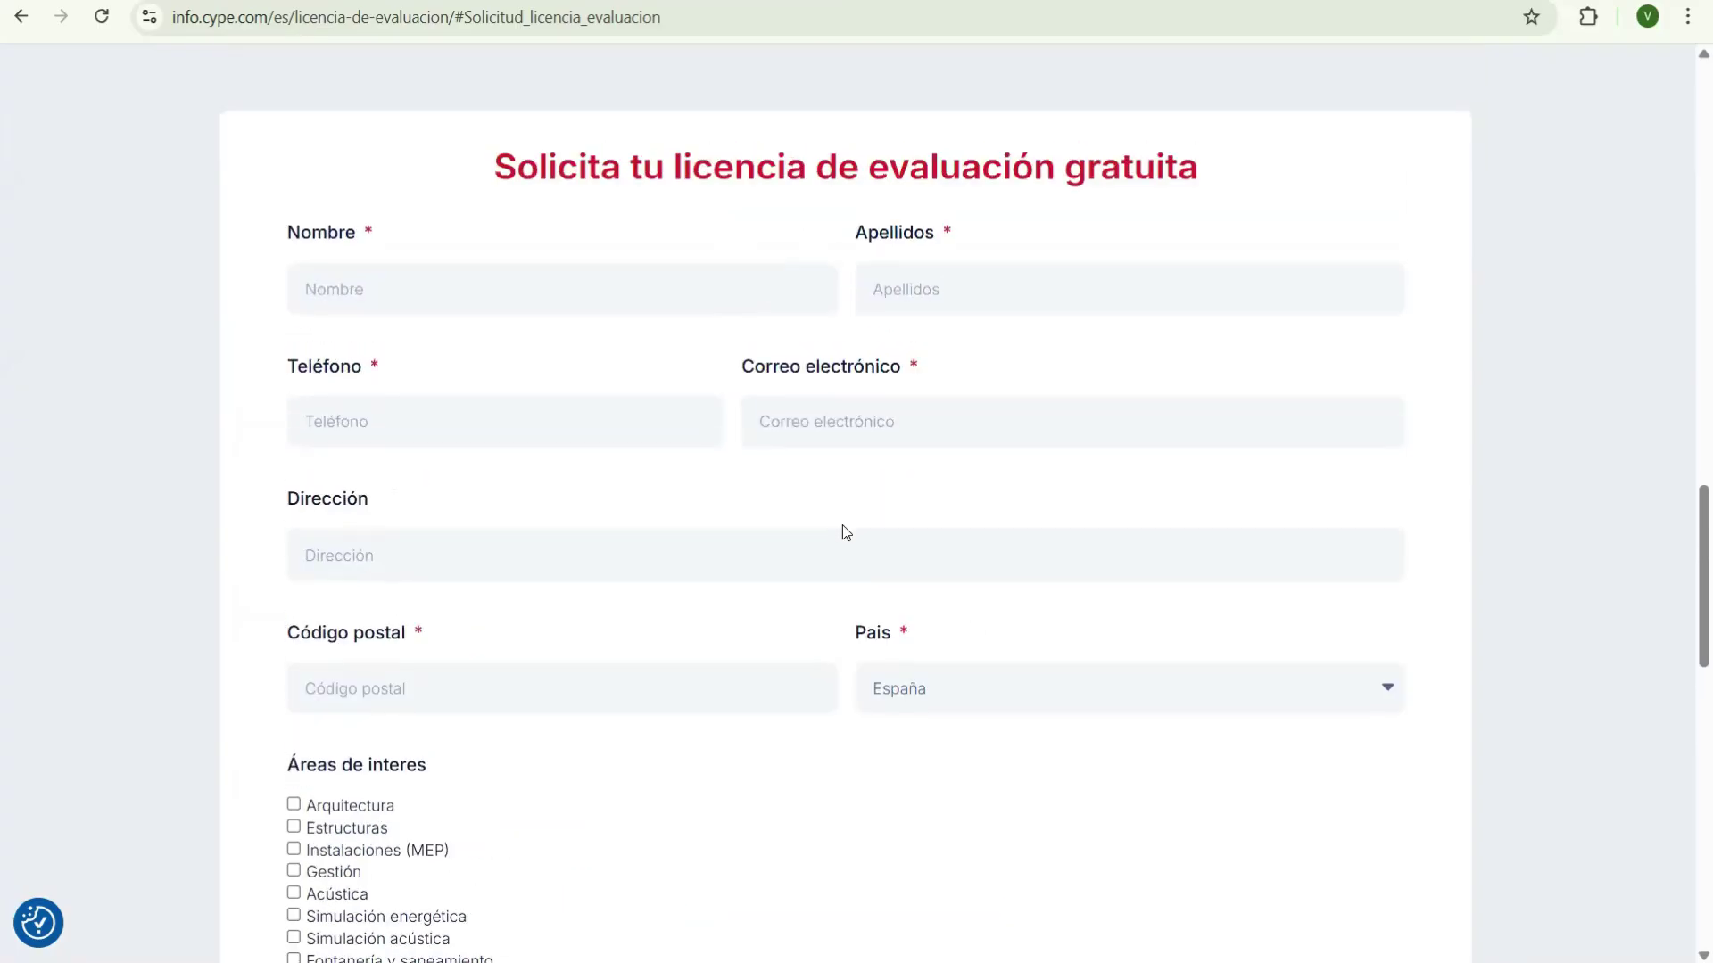
pyautogui.scroll(-2, 842, 524)
pyautogui.scroll(-1, 840, 527)
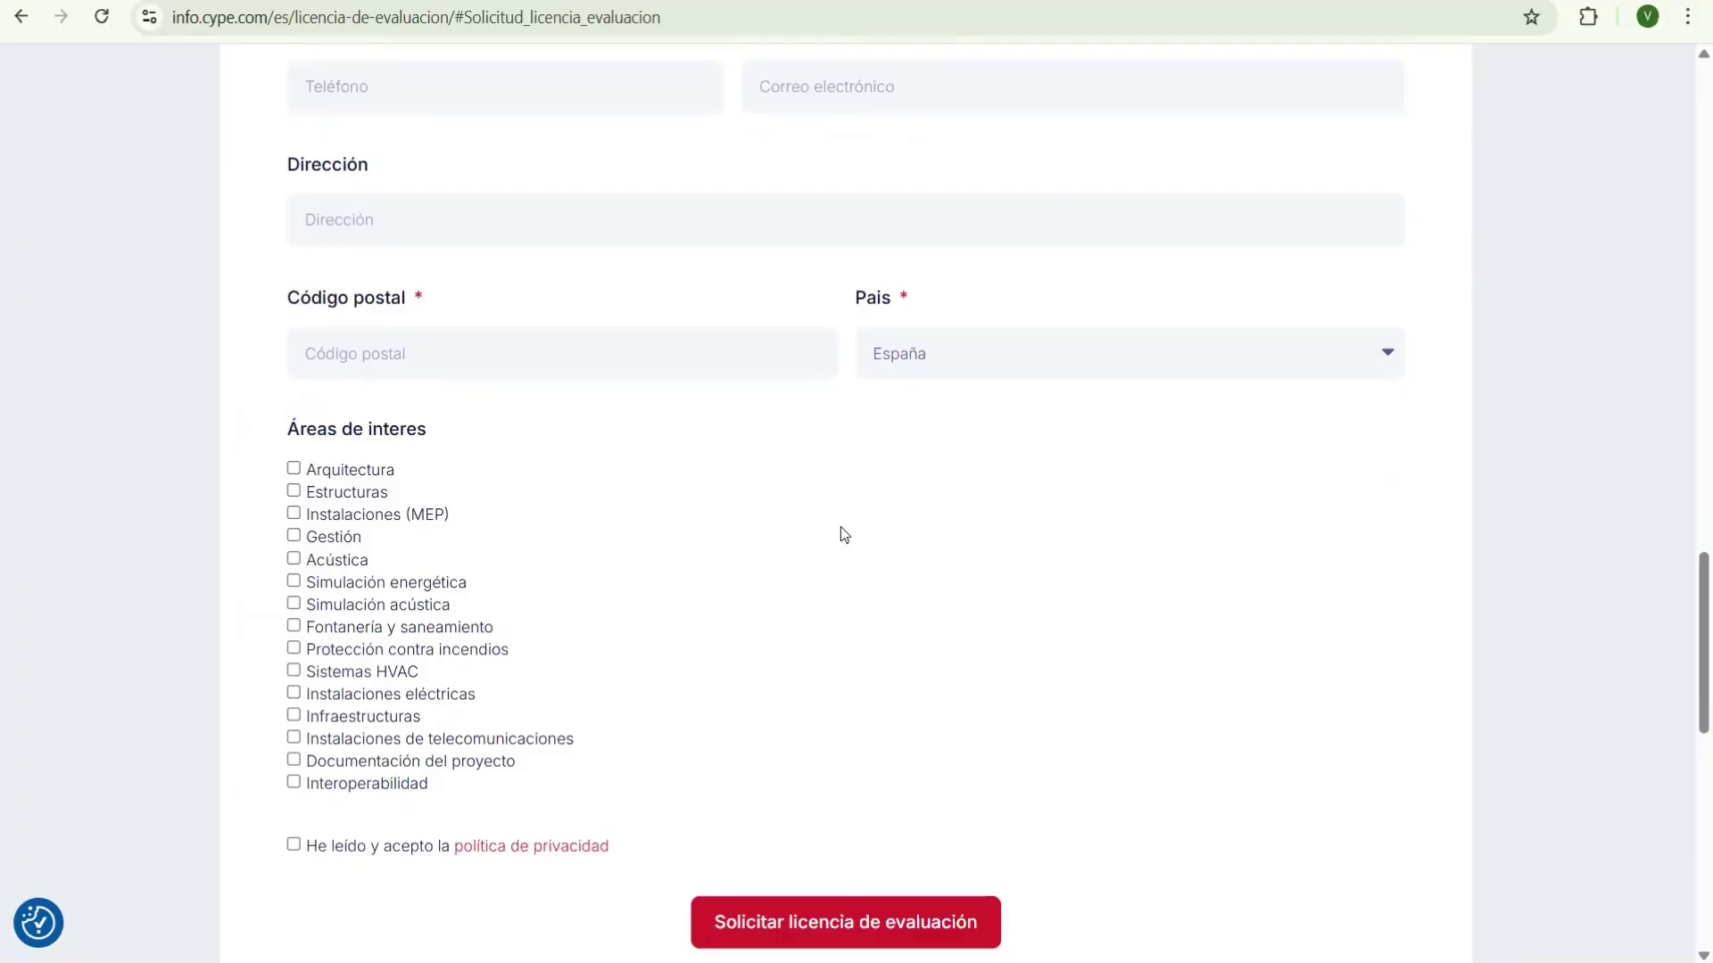
pyautogui.scroll(3, 840, 526)
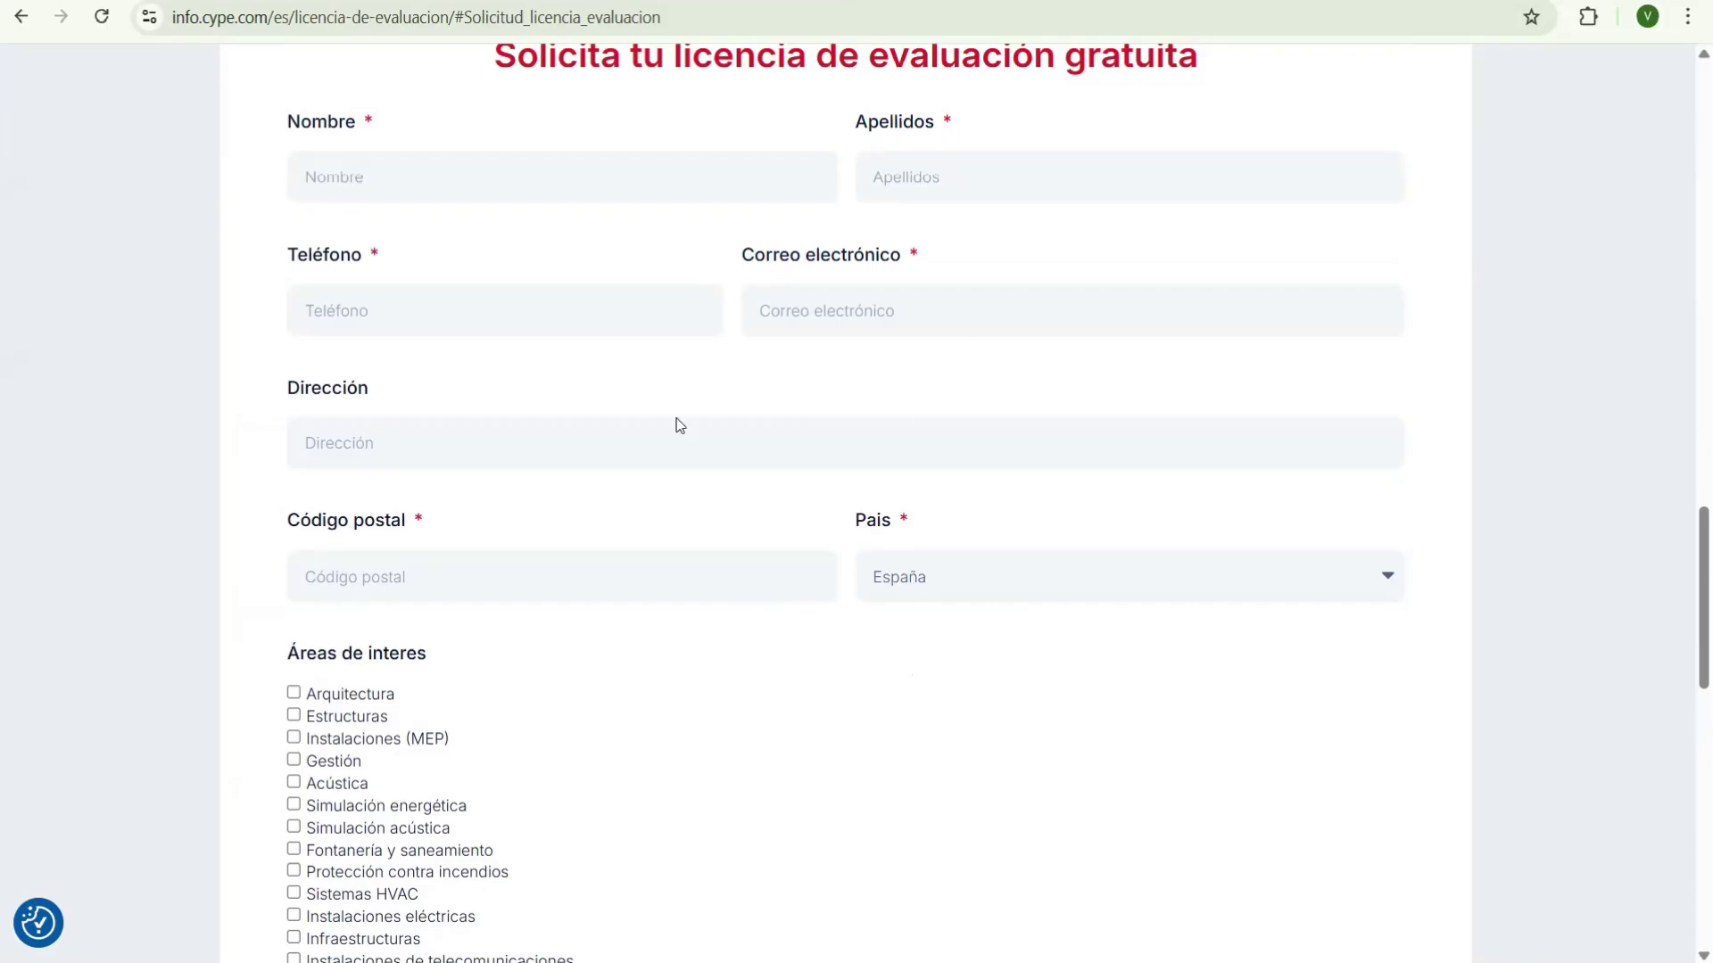
pyautogui.scroll(-3, 775, 512)
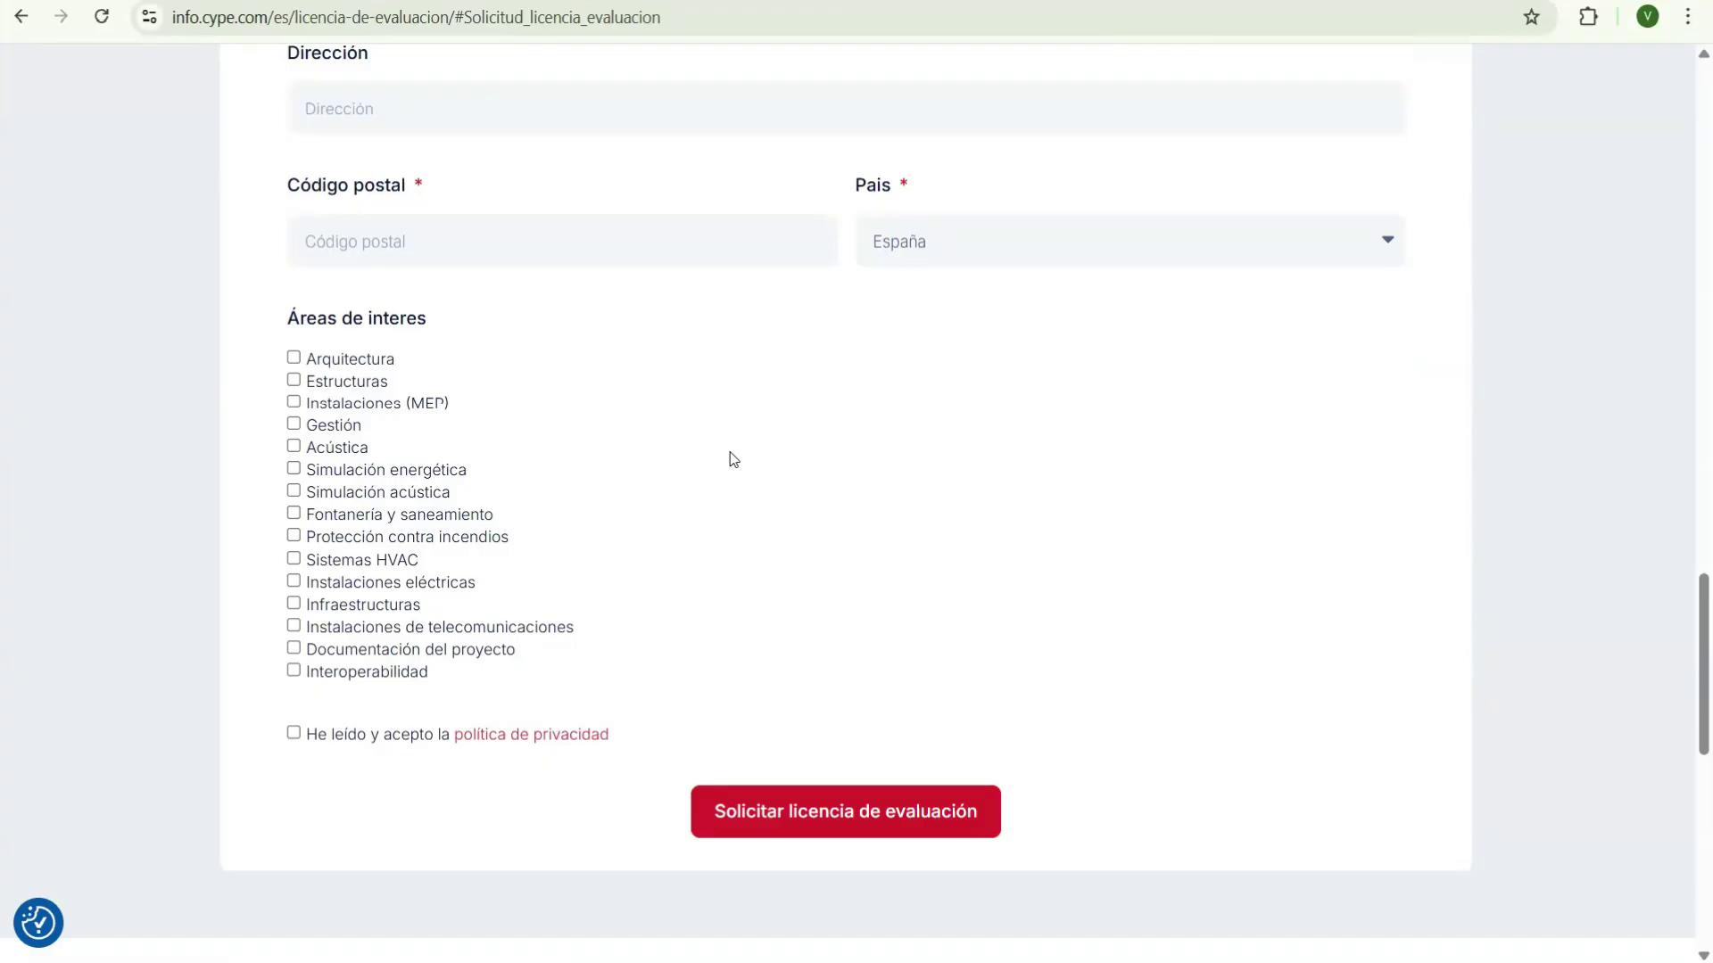
pyautogui.scroll(9, 730, 458)
pyautogui.scroll(-4, 622, 151)
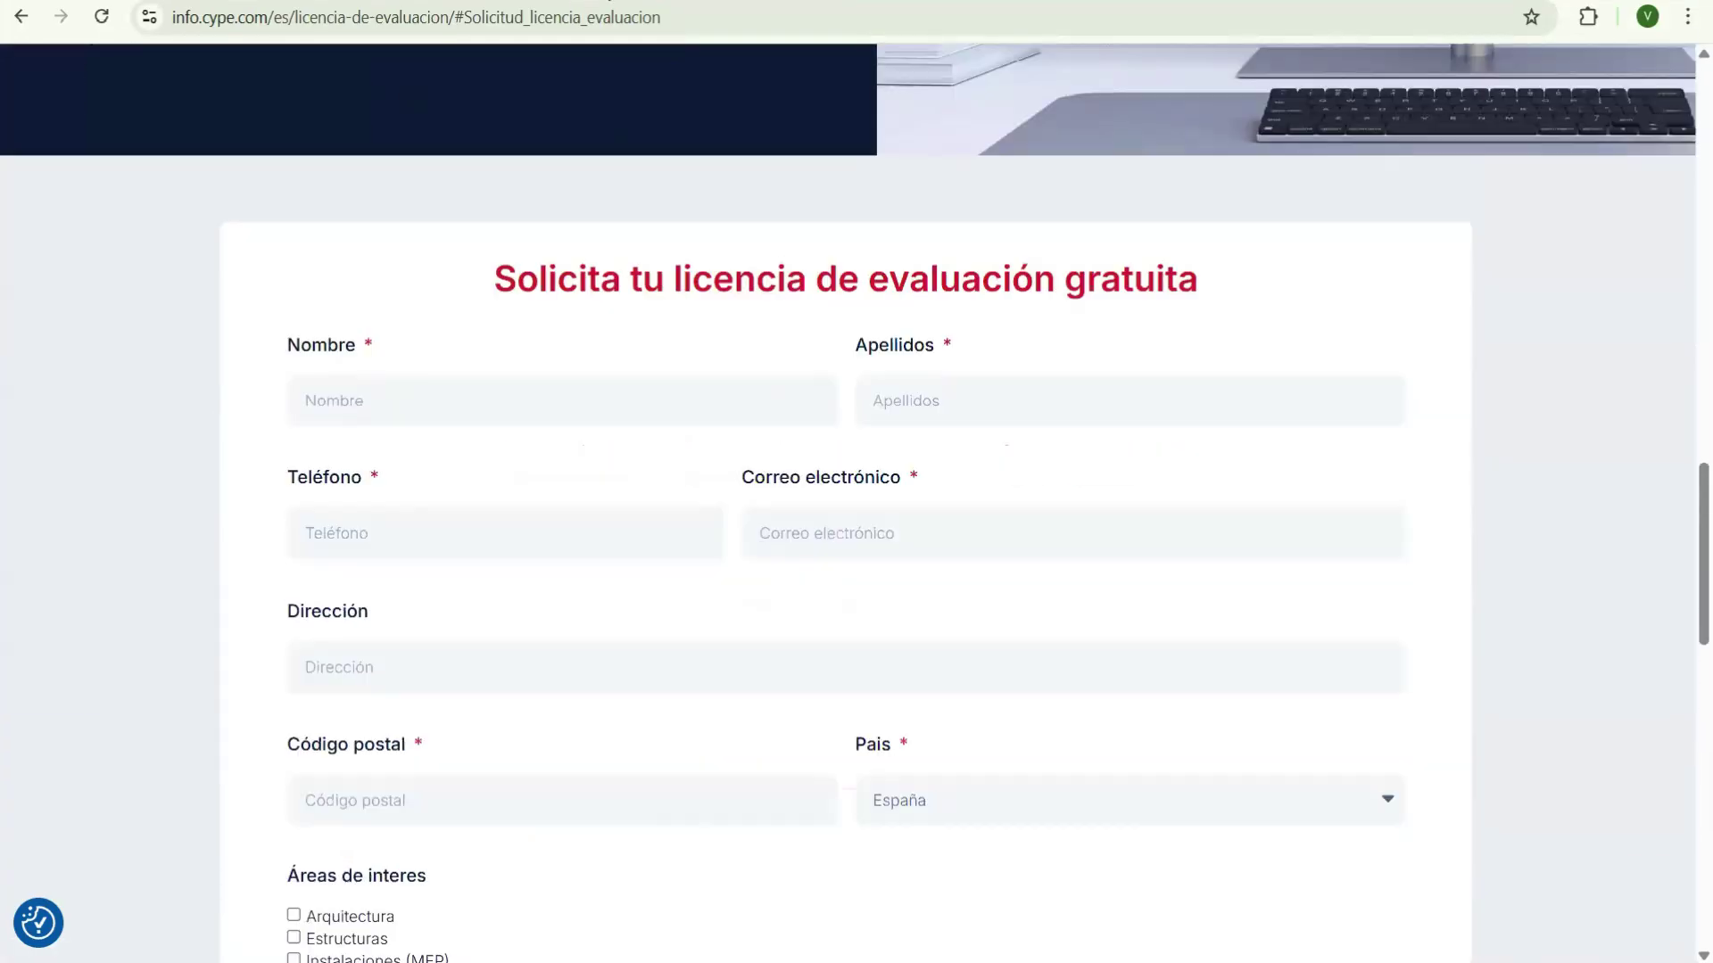
pyautogui.hotkey('ctrl', 'Tab')
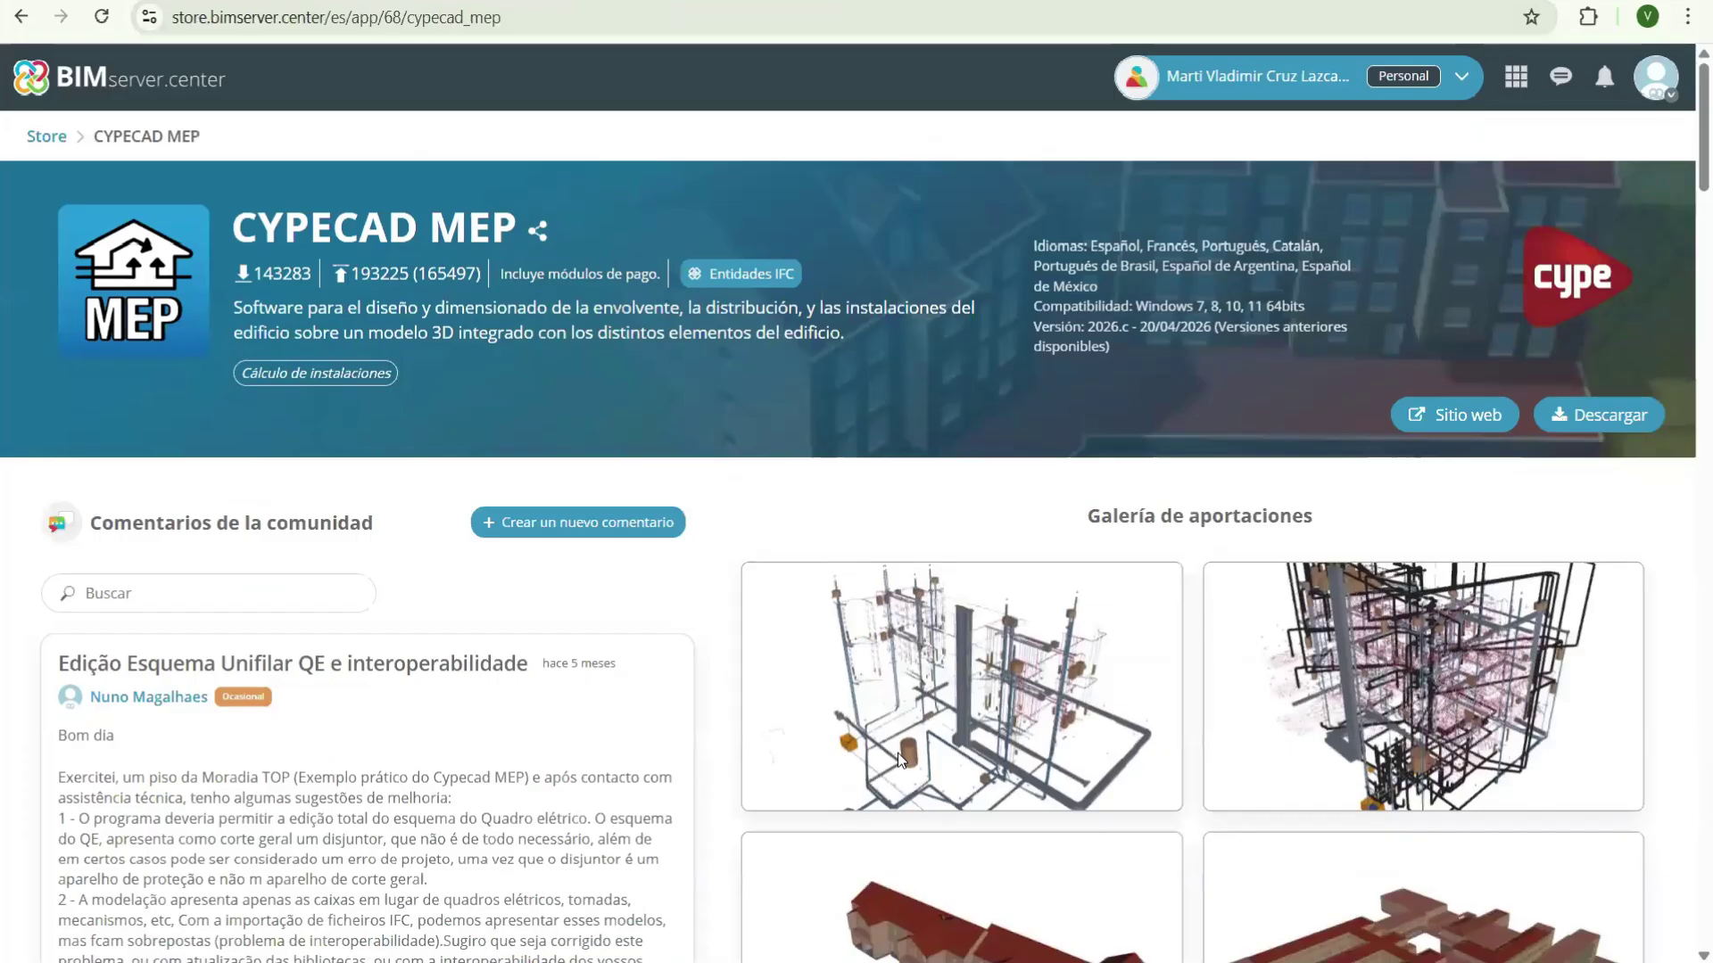
pyautogui.hotkey('ctrl', 'shift', 'Tab')
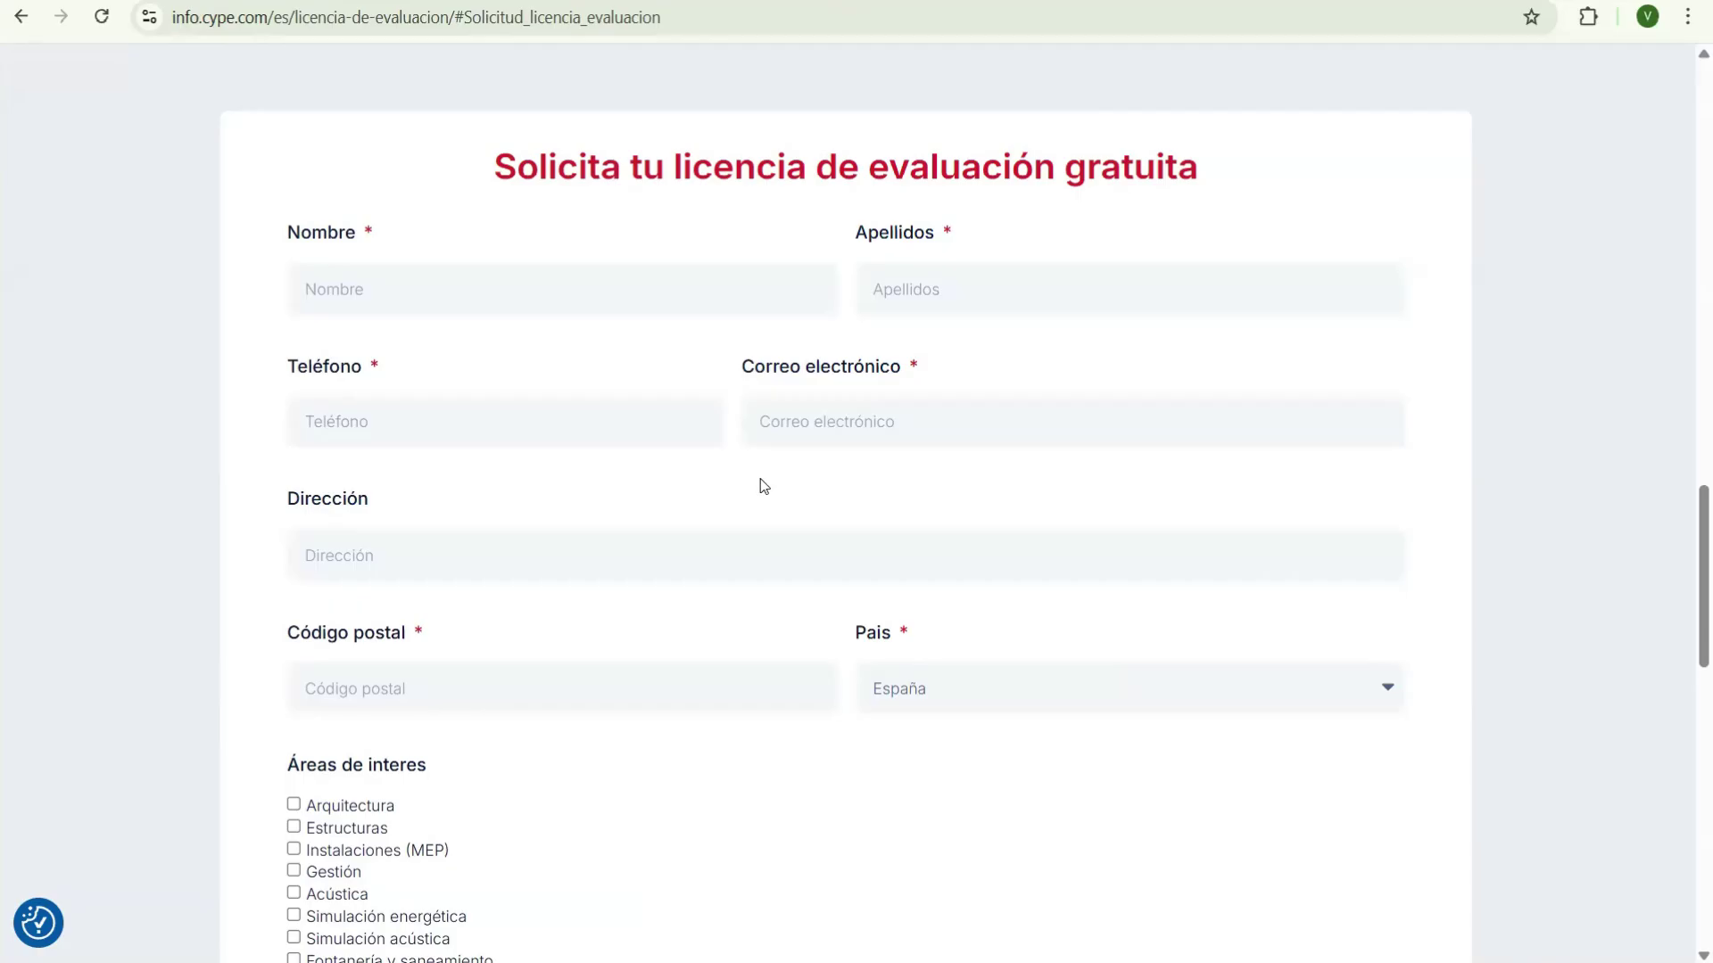
# - Open a new blank Chrome tab with Ctrl+T
pyautogui.hotkey('ctrl', 't')
# - Enter 'autodesk' in the address bar and load manage.autodesk.com/products/all
pyautogui.click(804, 15)
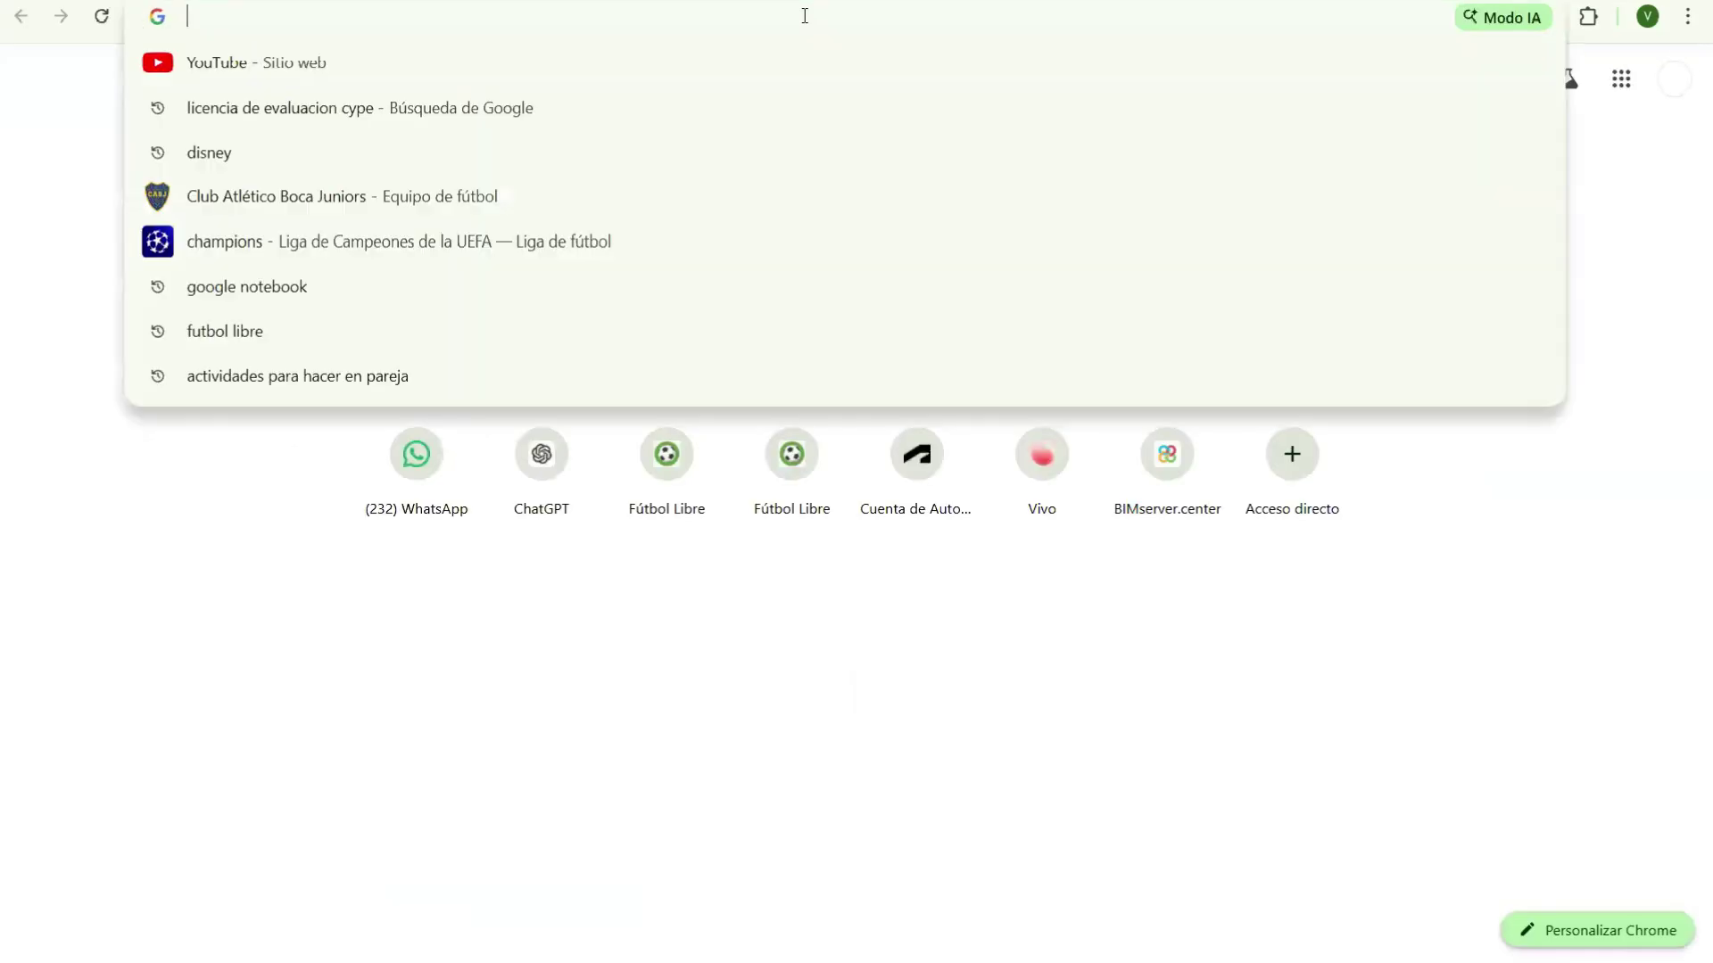
pyautogui.write('autod')
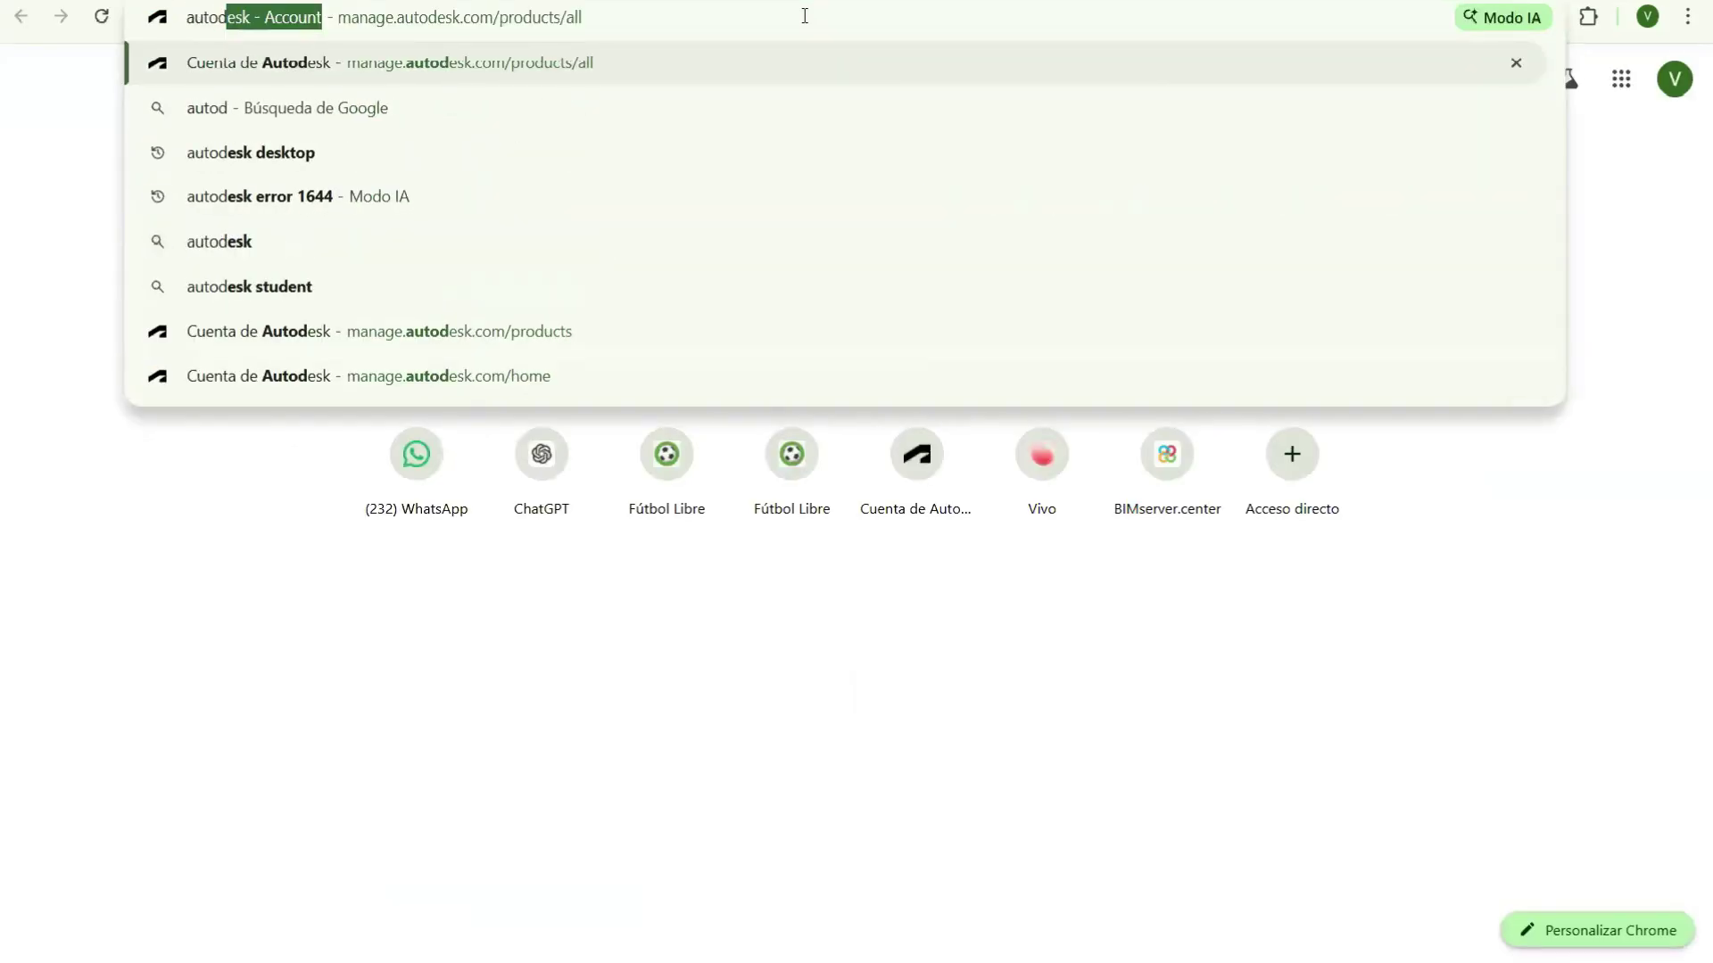
pyautogui.write('esk')
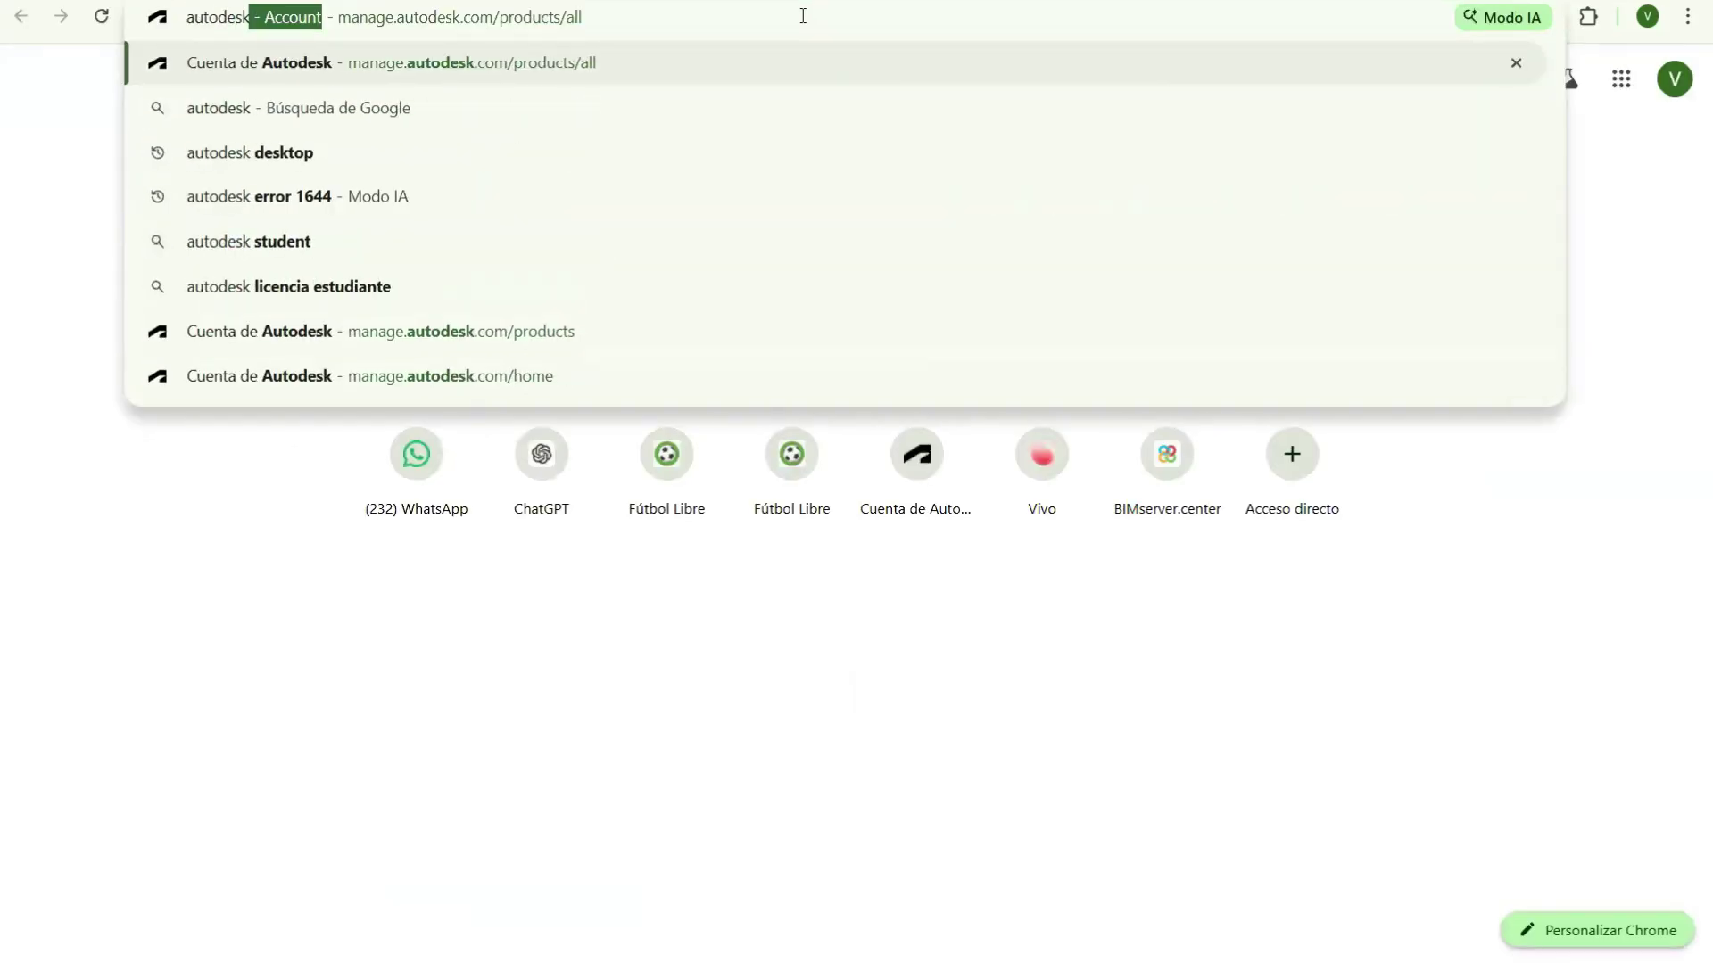
pyautogui.press('Return')
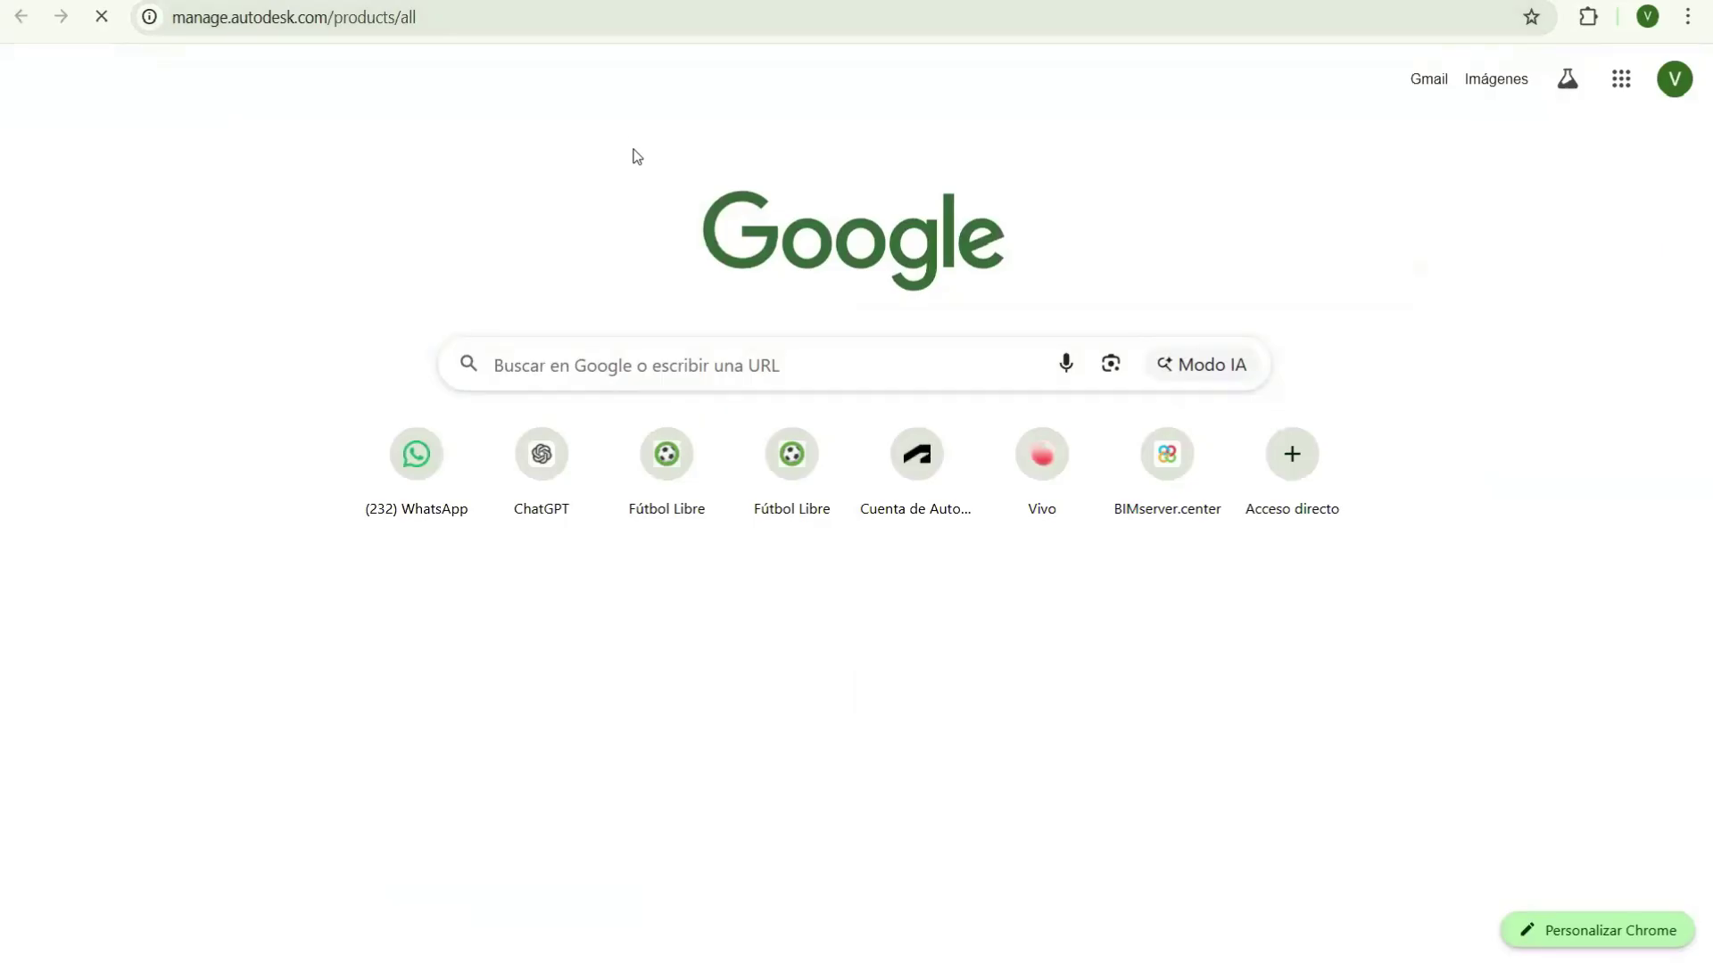